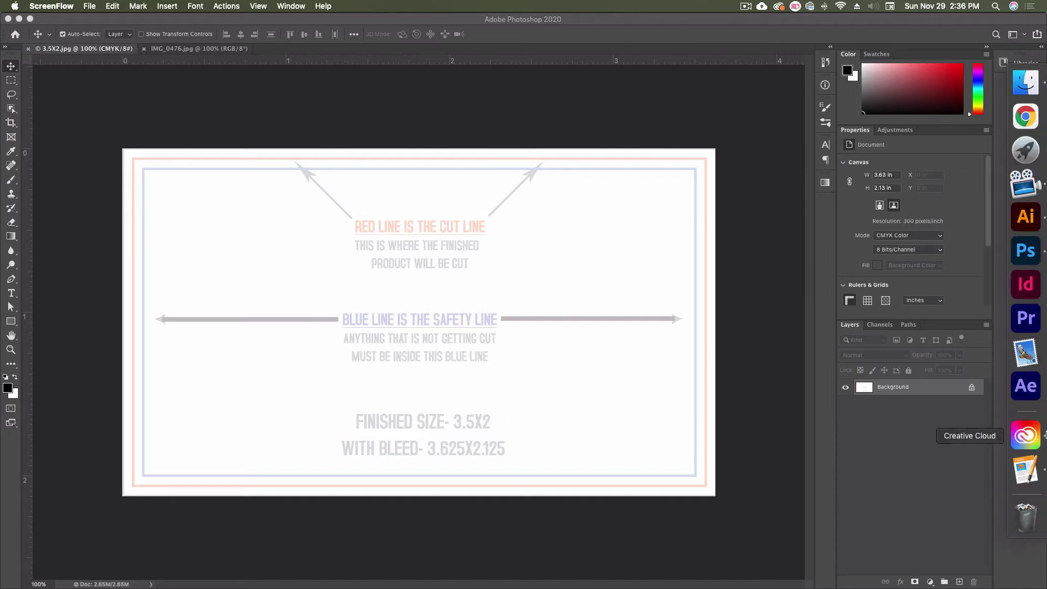
# Review the contact details in Pages, the stacked vatten logo in Illustrator and the IMG_0476.jpg sketches in Photoshop
pyautogui.click(1027, 472)
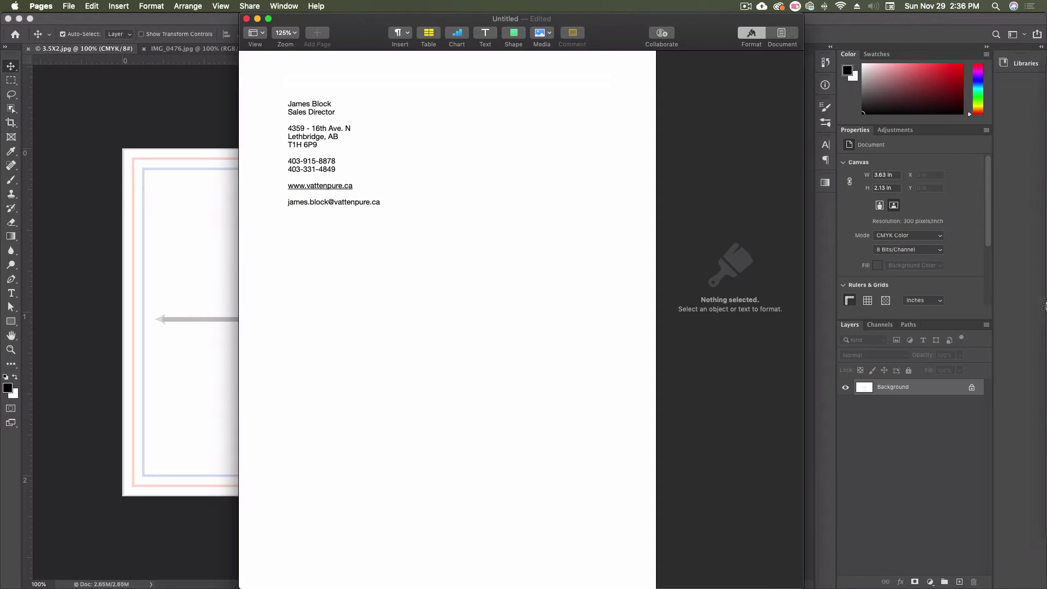
pyautogui.moveTo(1045, 306)
pyautogui.click(1025, 217)
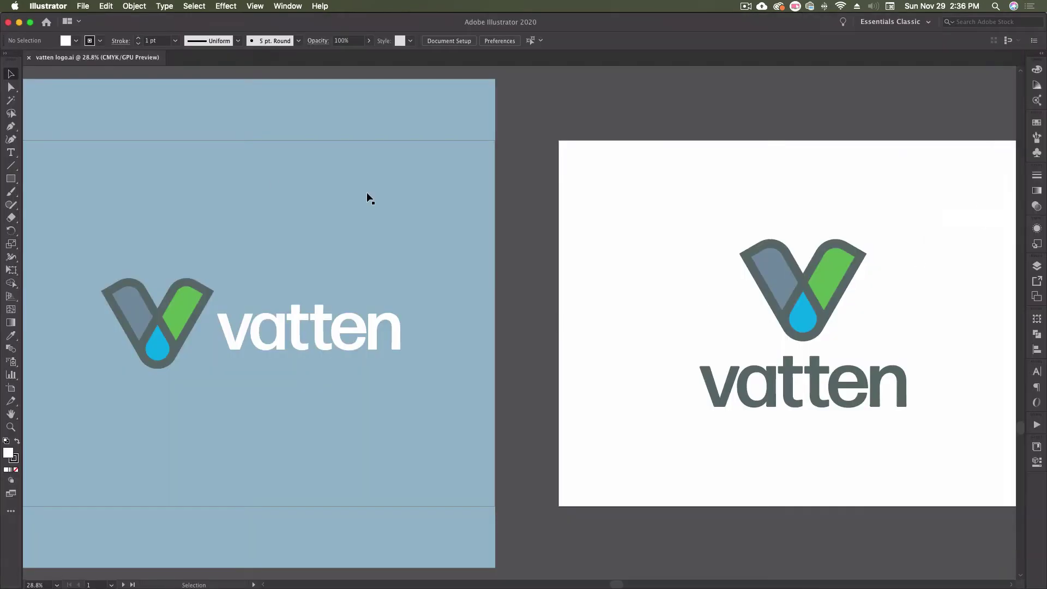
pyautogui.moveTo(689, 222); pyautogui.dragTo(904, 428)
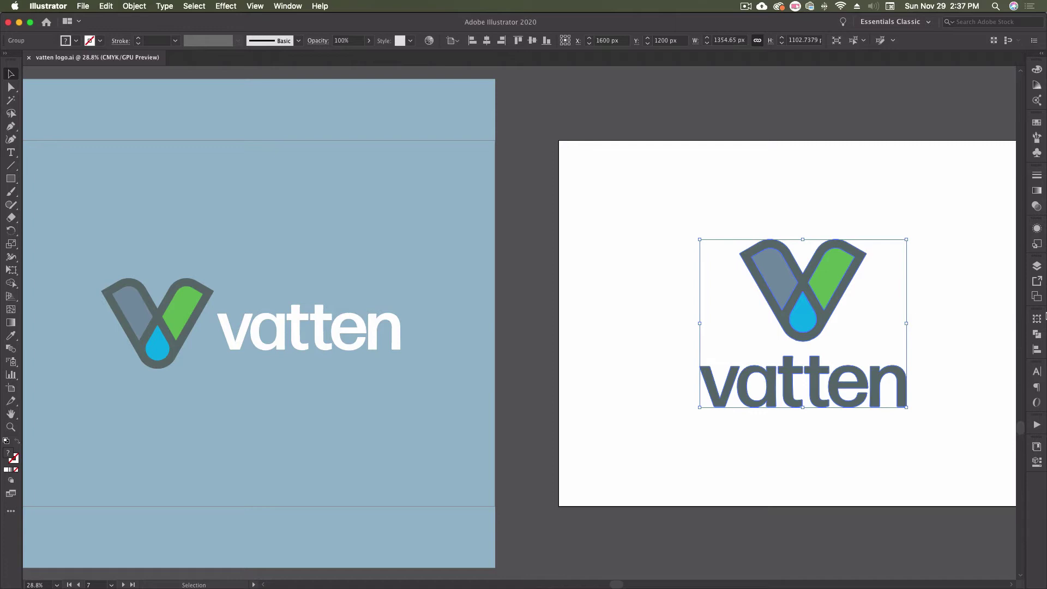
pyautogui.moveTo(1038, 271)
pyautogui.click(1025, 252)
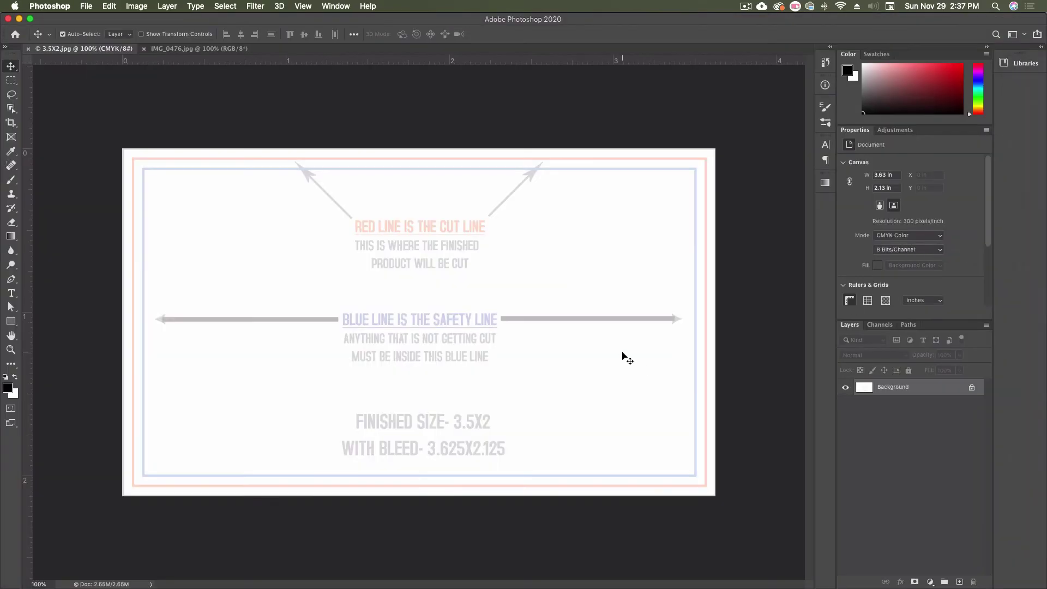
pyautogui.click(201, 49)
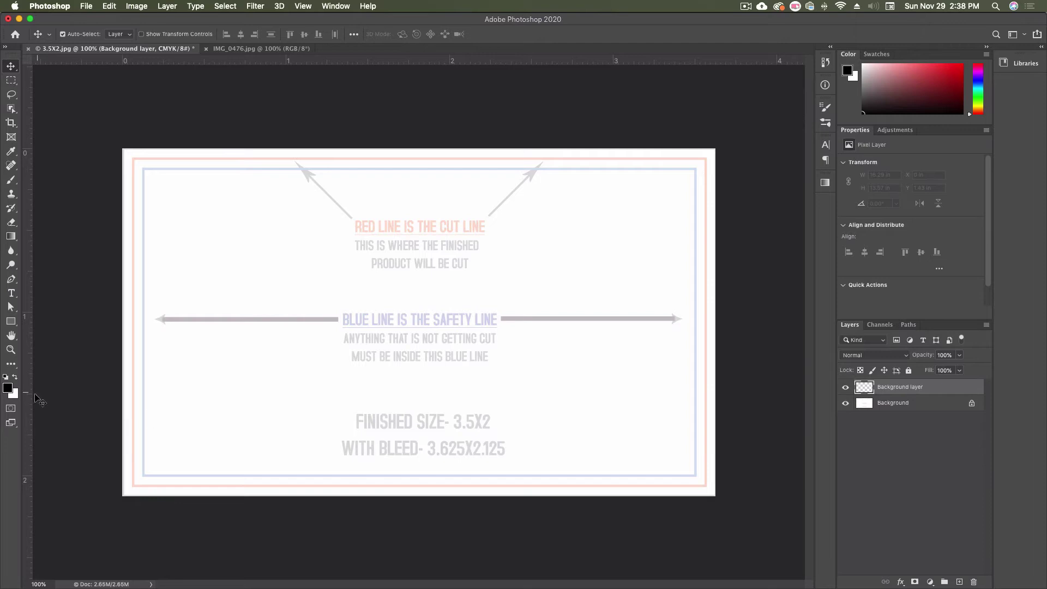
# Fill the Background layer of the card with white, trying black in between
pyautogui.press('super+BackSpace')
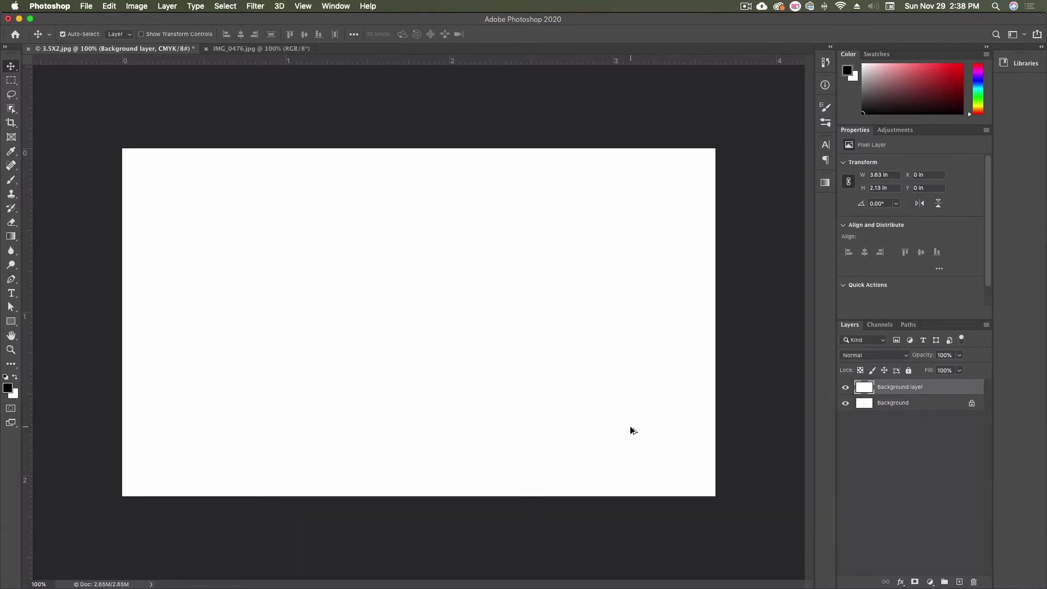
pyautogui.hotkey('alt', 'BackSpace')
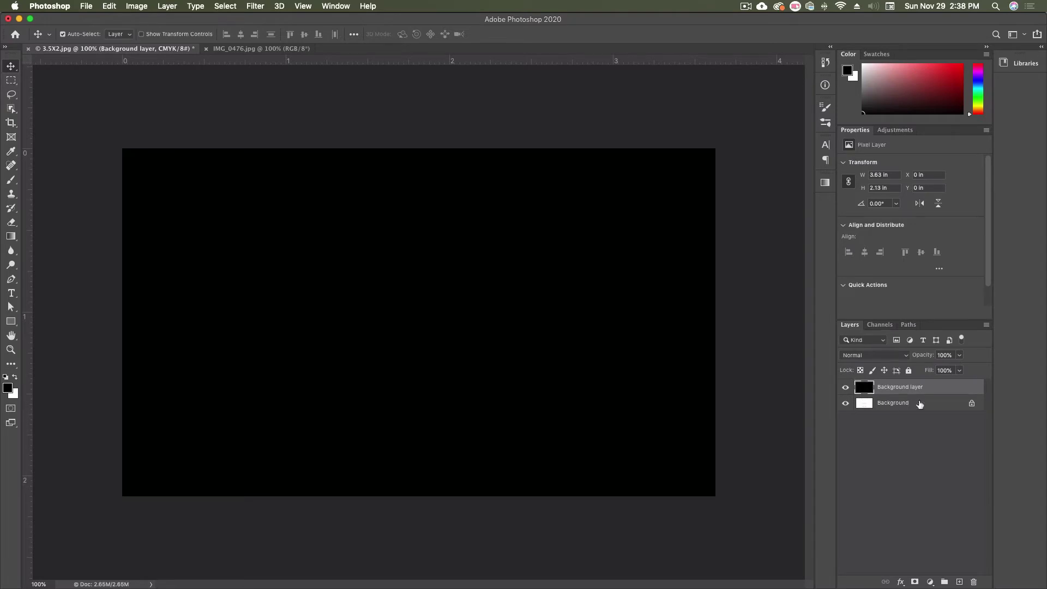
pyautogui.press('super+BackSpace')
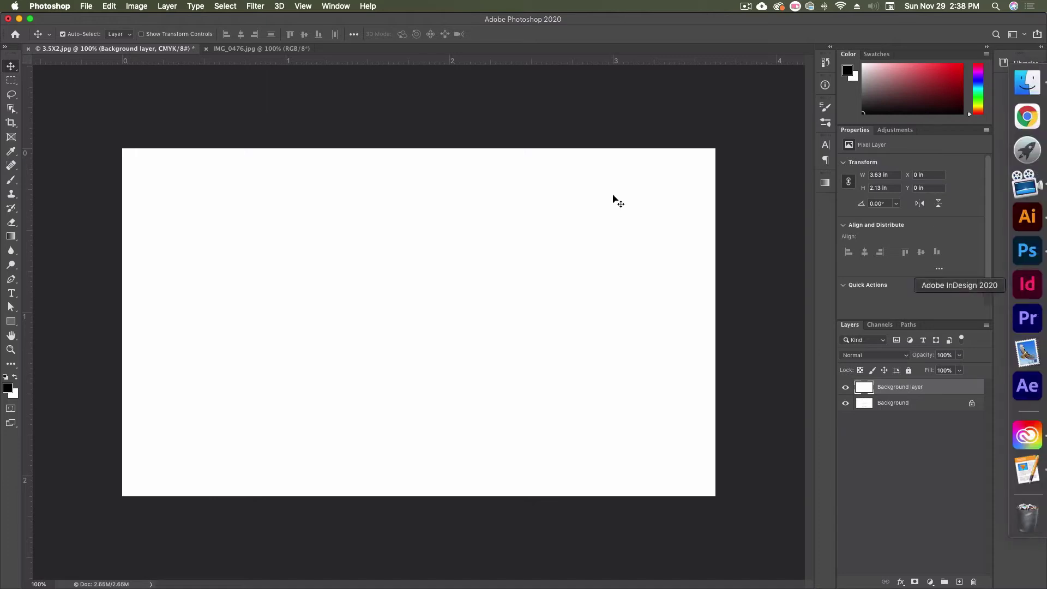
# Check the IMG_0476.jpg sketches, then switch to Illustrator and copy the stacked vatten logo from the white artboard
pyautogui.click(277, 49)
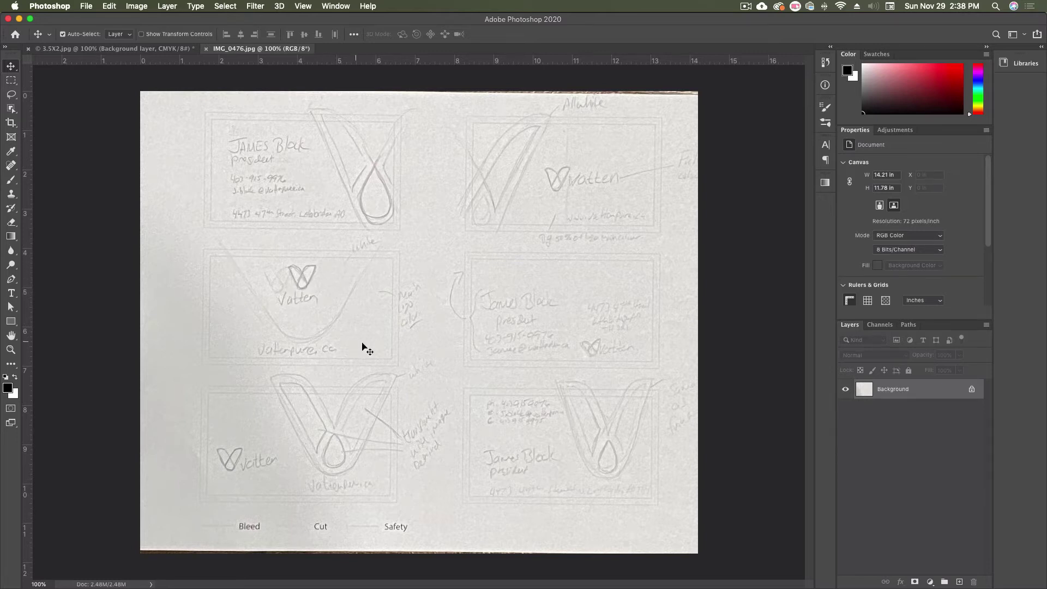
pyautogui.moveTo(1042, 220)
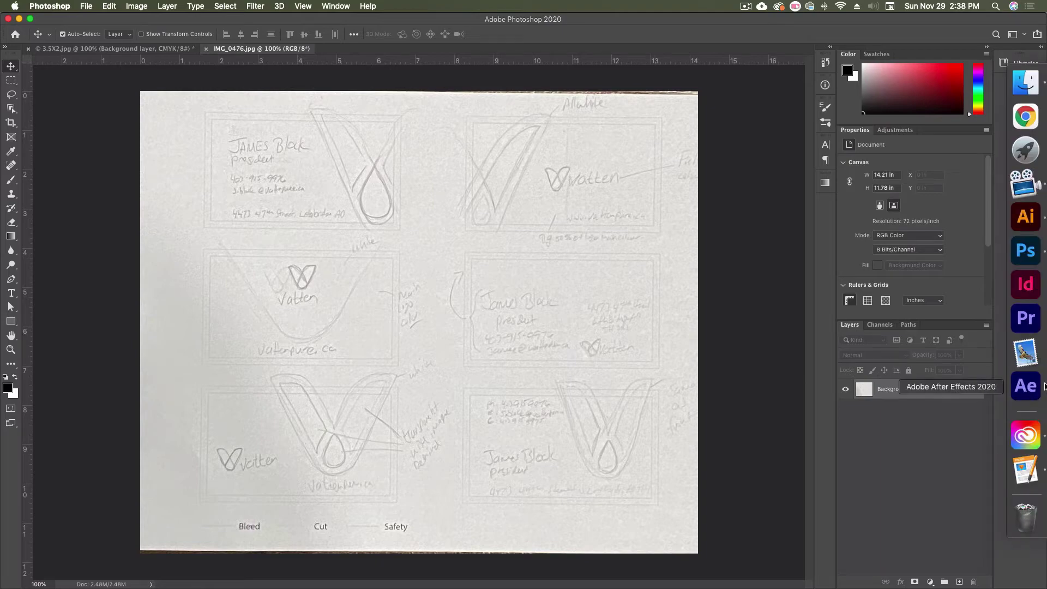
pyautogui.click(1025, 217)
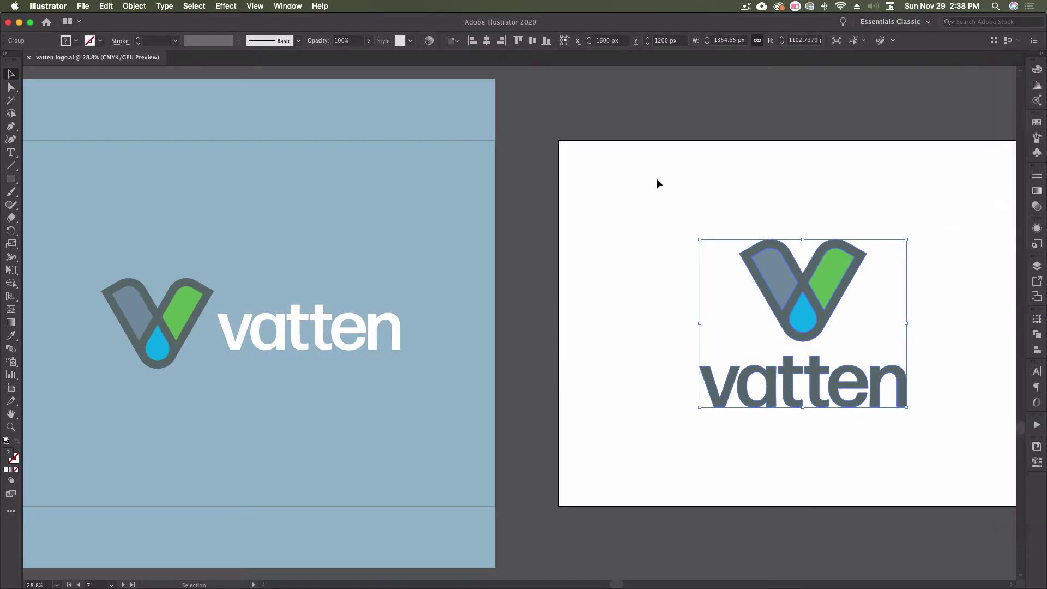
pyautogui.click(672, 203)
pyautogui.moveTo(702, 215); pyautogui.dragTo(927, 408)
# Switch to Photoshop and paste the logo into the 3.5X2.jpg document as a smart object
pyautogui.click(1024, 253)
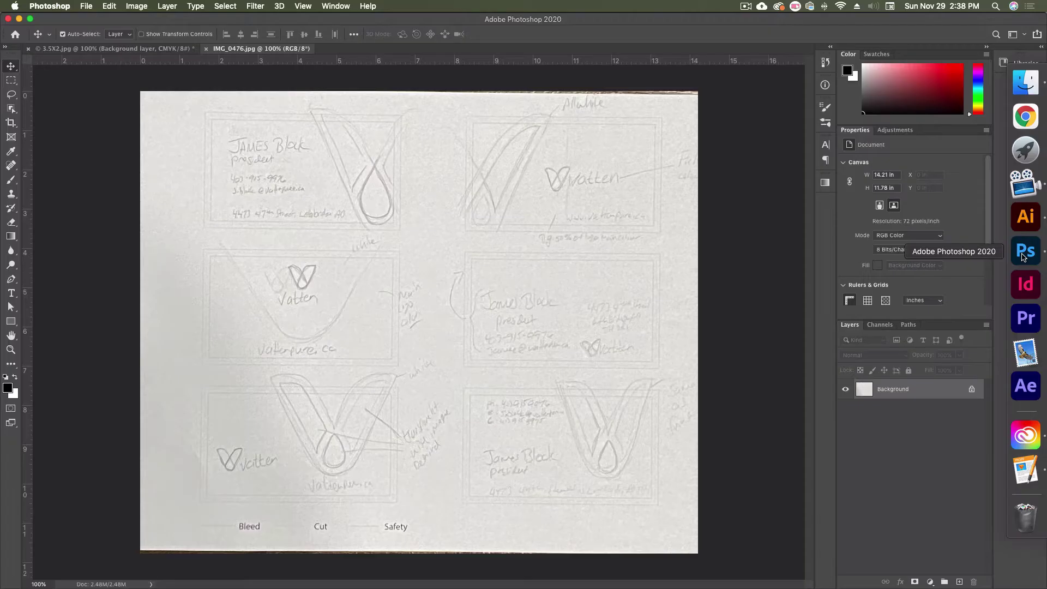
pyautogui.click(104, 49)
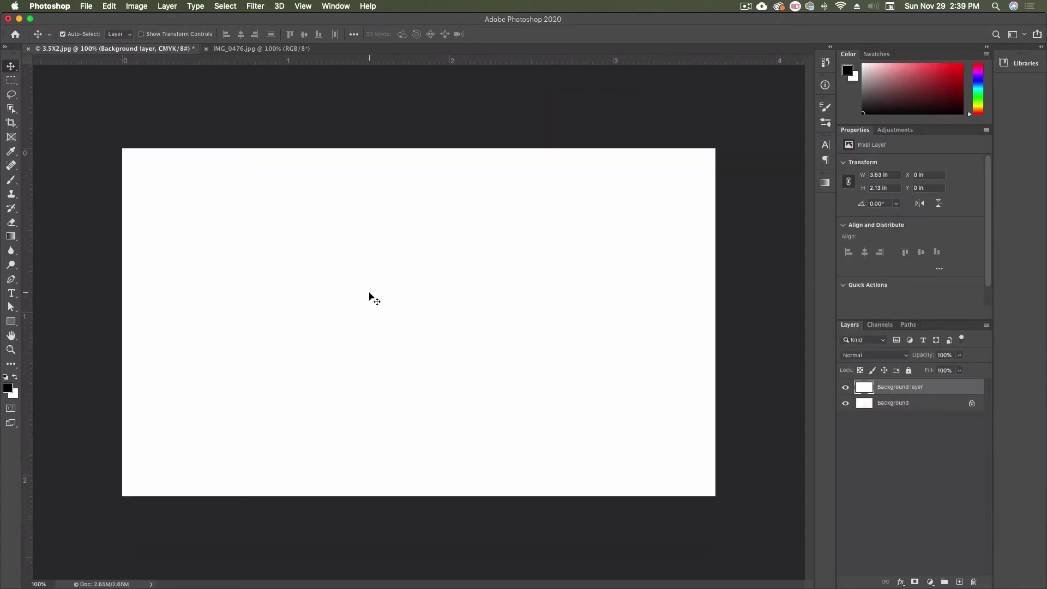
pyautogui.press('super+v')
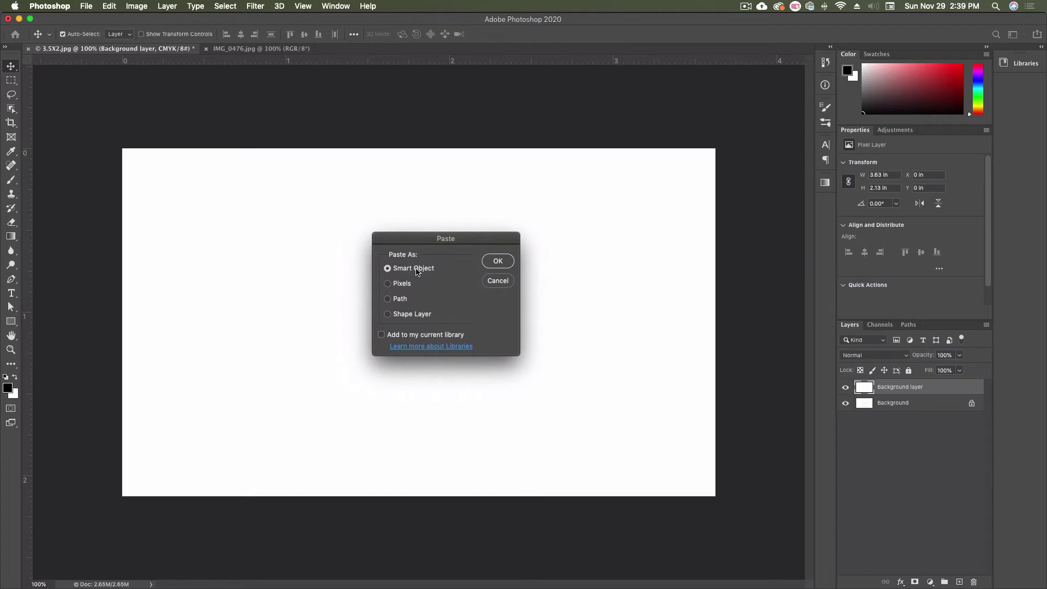
pyautogui.click(497, 261)
# Scale the pasted logo to 4.75% and place it centred in the card's upper half, at about Y 176 px
pyautogui.moveTo(633, 323); pyautogui.dragTo(491, 321)
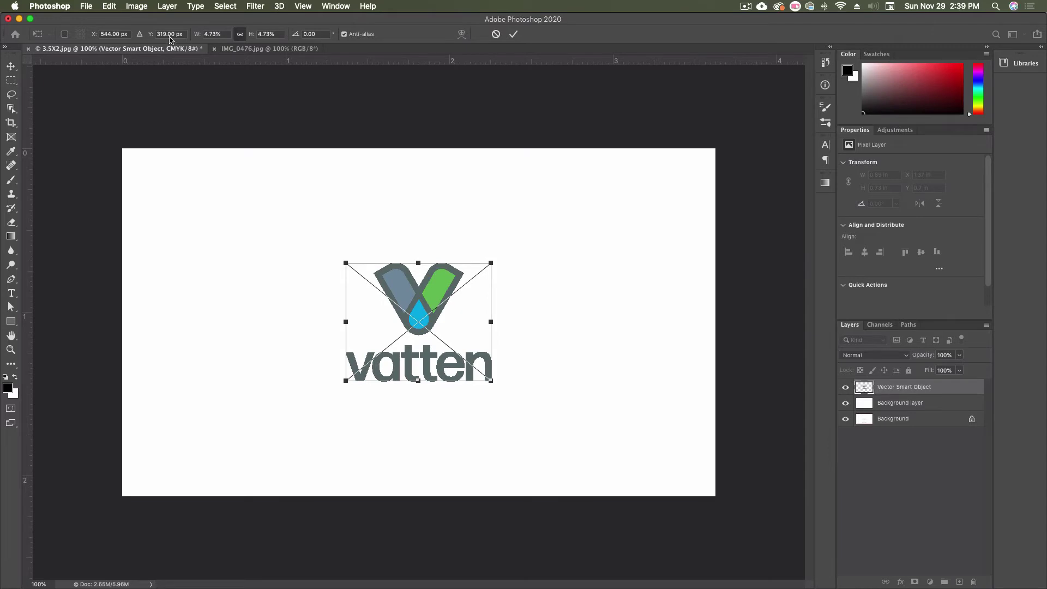
pyautogui.click(207, 34)
pyautogui.write('4.75')
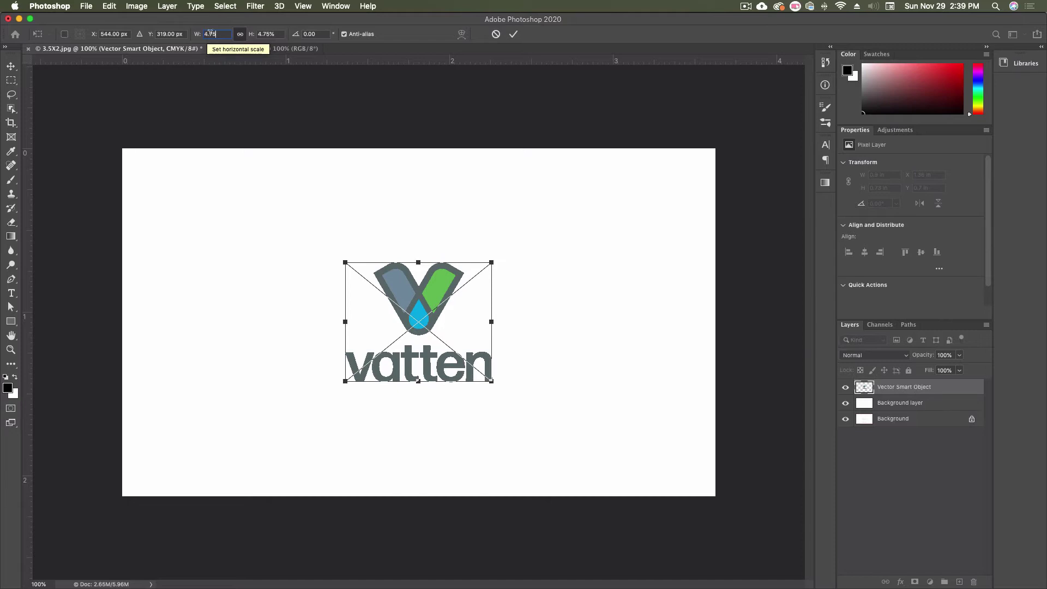
pyautogui.moveTo(434, 295); pyautogui.dragTo(429, 220)
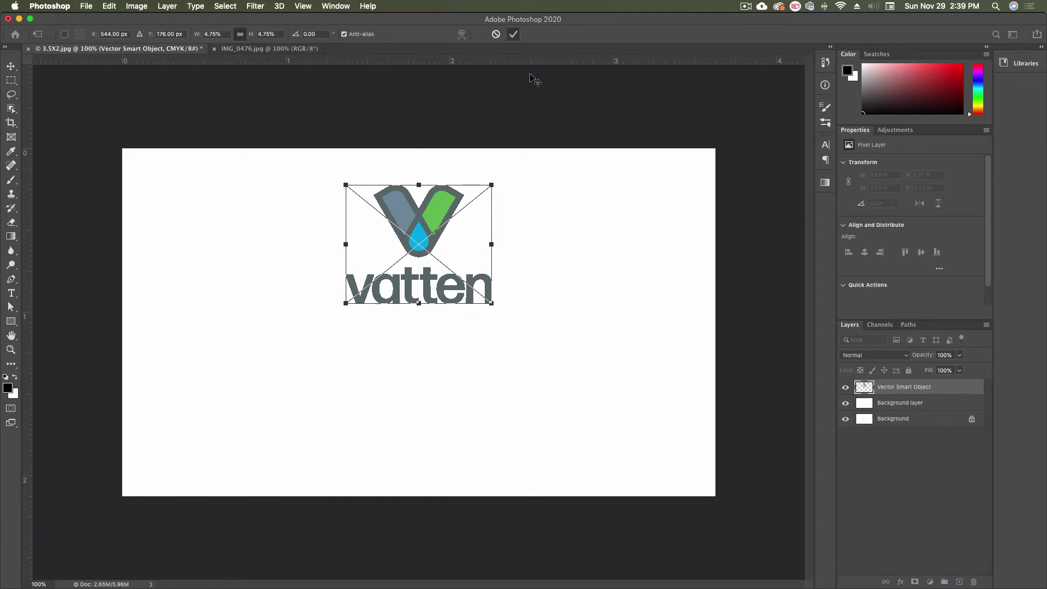
pyautogui.click(513, 34)
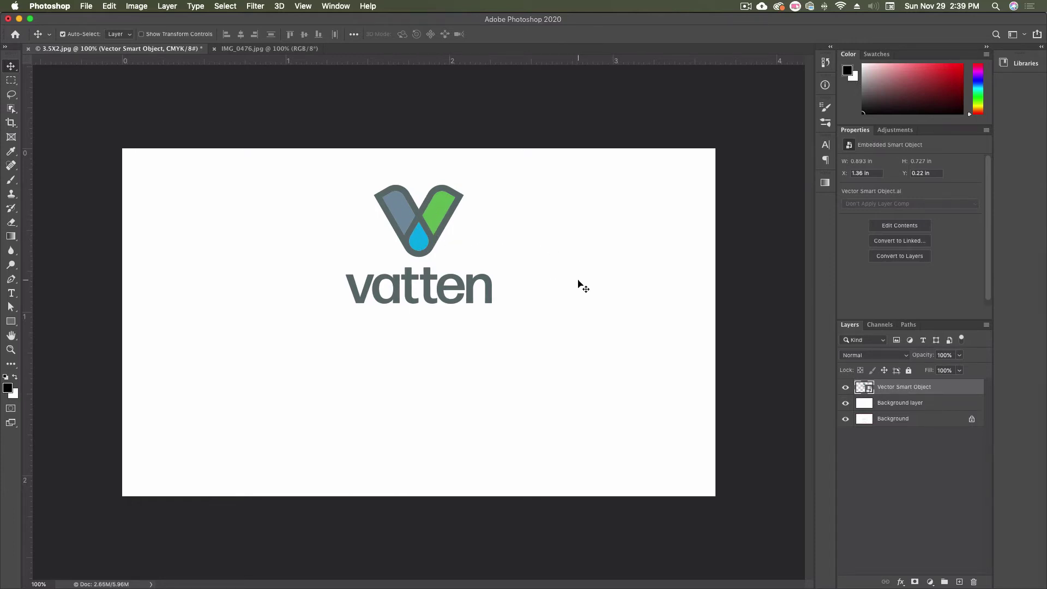
# Fill the Background layer with the dark grey-green sampled from the logo's outline
pyautogui.click(954, 405)
pyautogui.press('i')
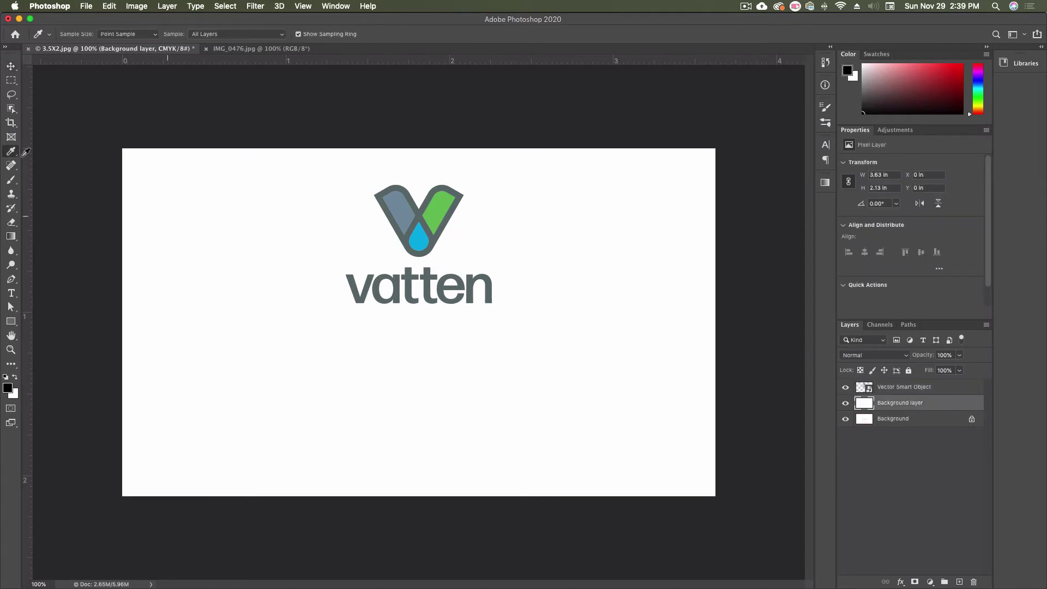
pyautogui.click(432, 193)
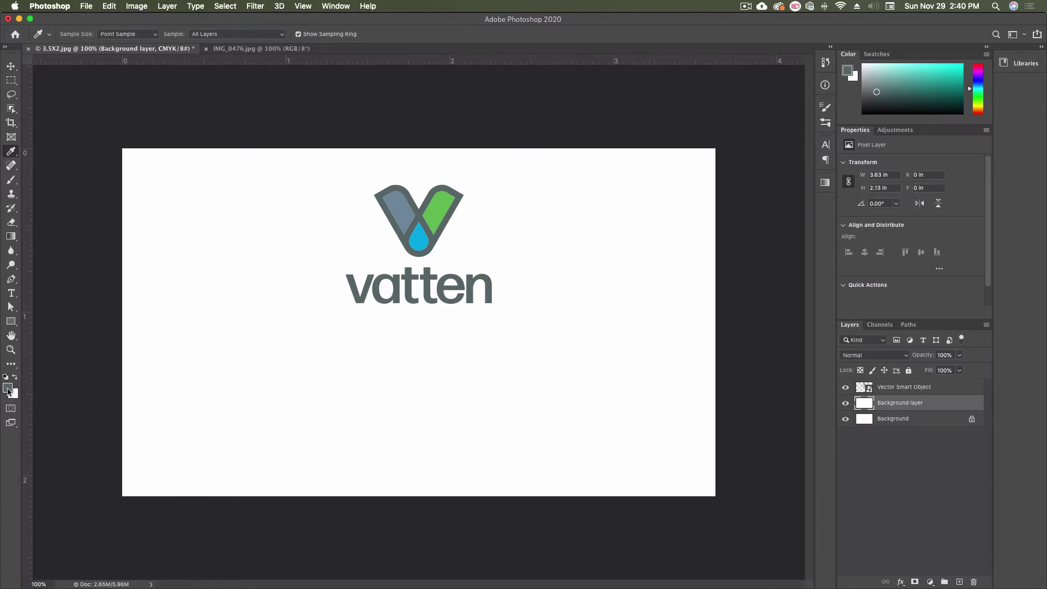
pyautogui.hotkey('alt', 'BackSpace')
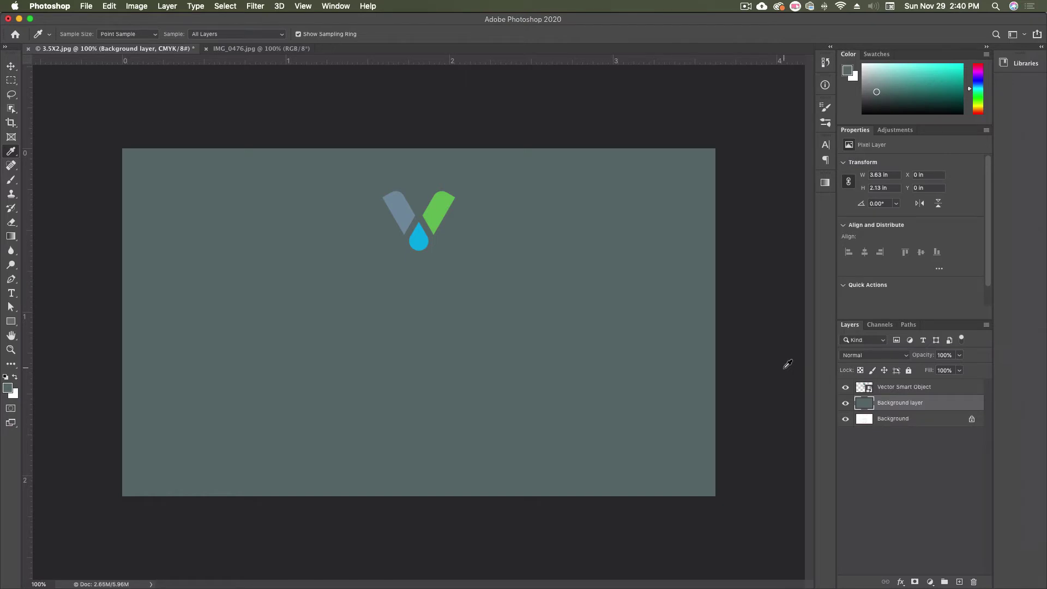
# Switch to Illustrator, ungroup the stacked logo and place a duplicate of its V symbol up and to the left on the artboard
pyautogui.moveTo(1044, 343)
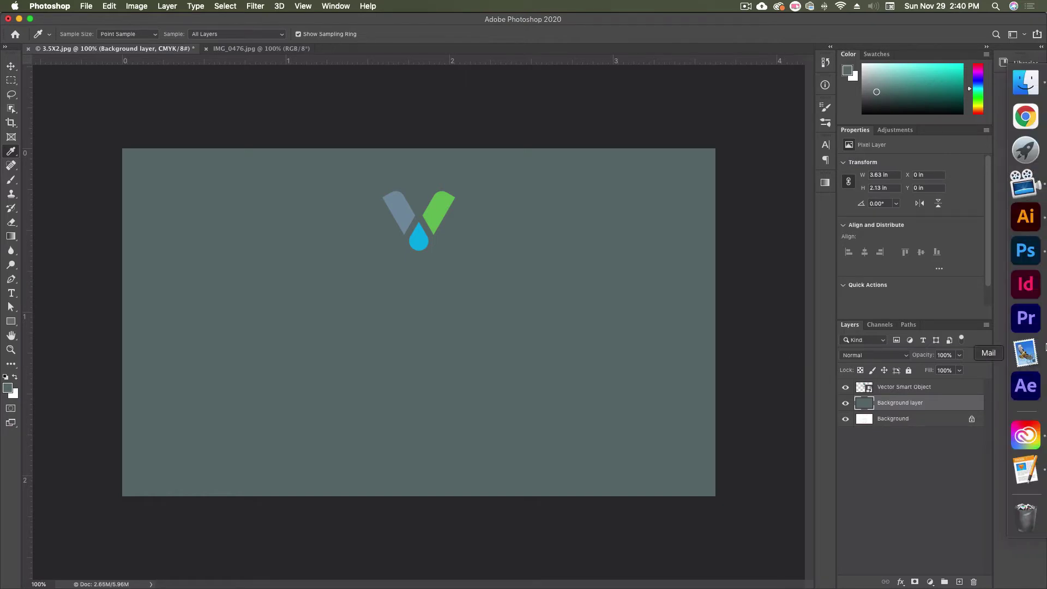
pyautogui.click(1034, 220)
pyautogui.click(724, 210)
pyautogui.click(836, 268)
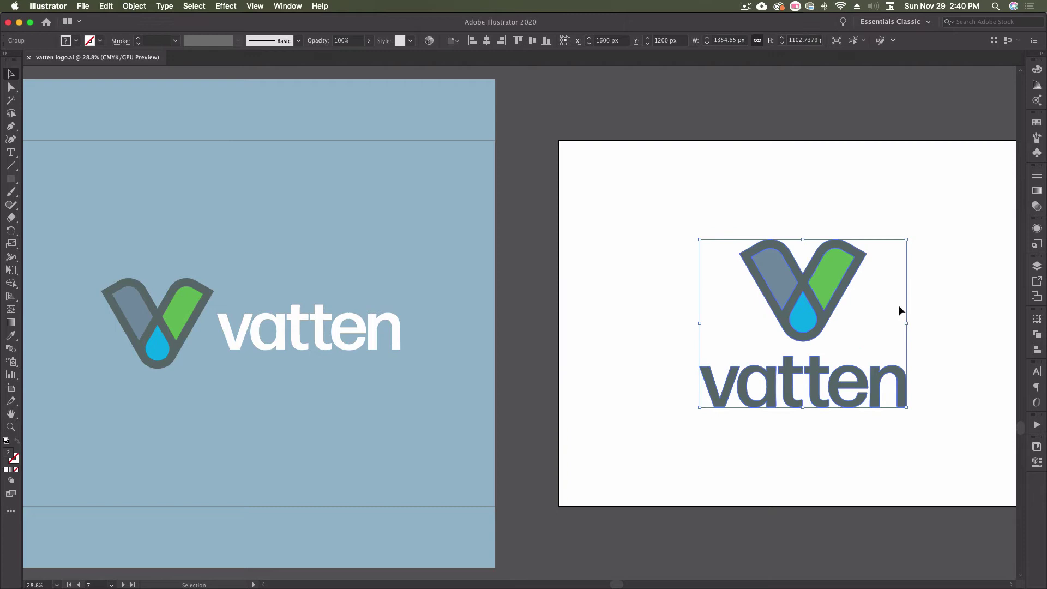
pyautogui.rightClick(818, 317)
pyautogui.click(831, 400)
pyautogui.moveTo(720, 221); pyautogui.dragTo(898, 318)
pyautogui.keyDown('alt'); pyautogui.moveTo(827, 318); pyautogui.dragTo(680, 264); pyautogui.keyUp('alt')
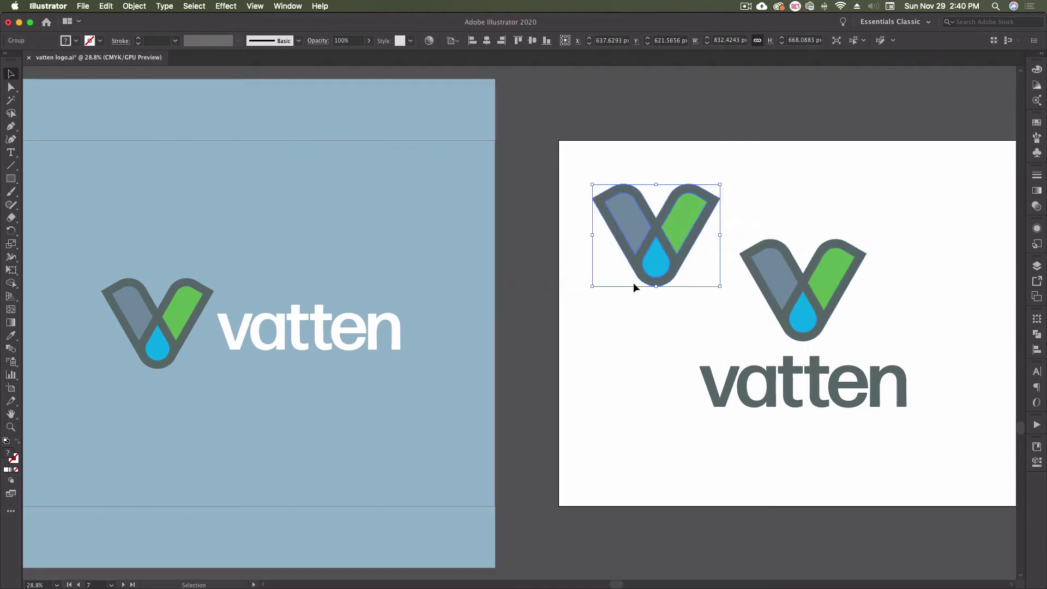
# Unite the shapes of the duplicated V symbol into one silhouette and fill it with white
pyautogui.click(1035, 334)
pyautogui.click(903, 342)
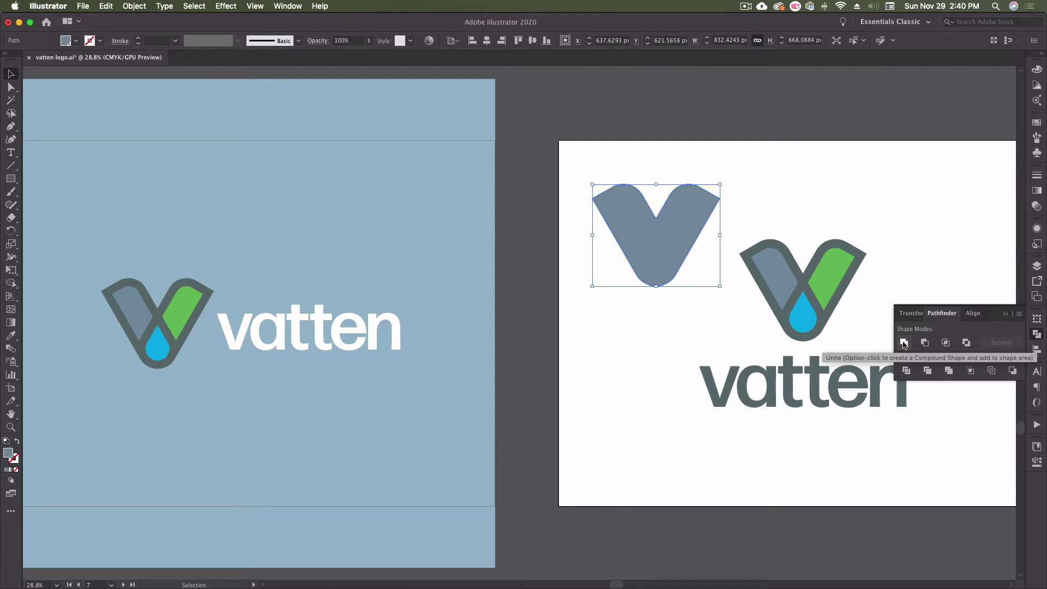
pyautogui.click(76, 41)
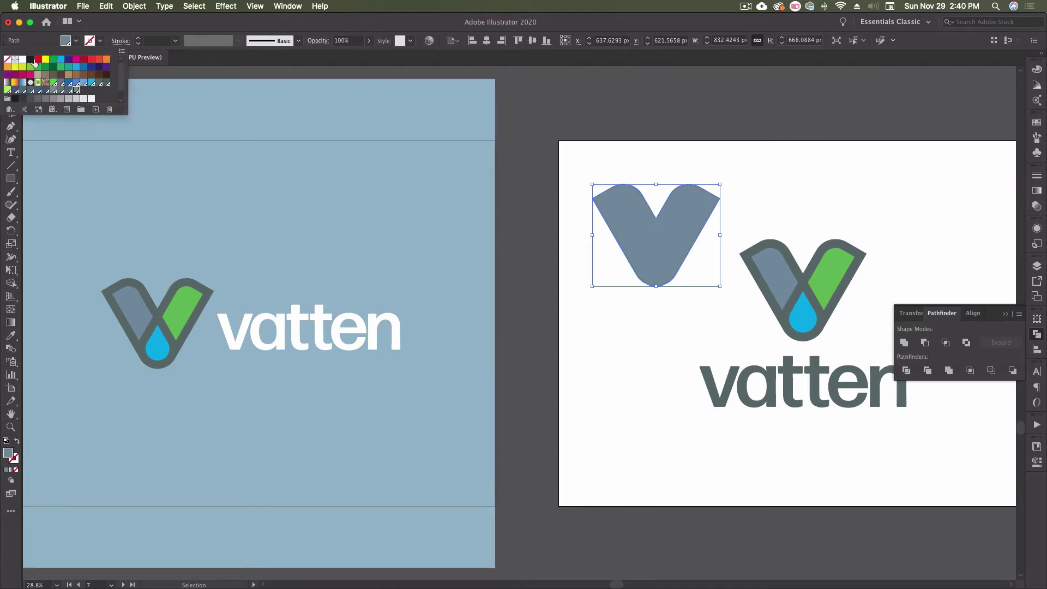
pyautogui.click(22, 59)
# Copy the white V silhouette and paste it into the card in Photoshop as a smart object behind the logo
pyautogui.click(738, 175)
pyautogui.moveTo(597, 161); pyautogui.dragTo(712, 243)
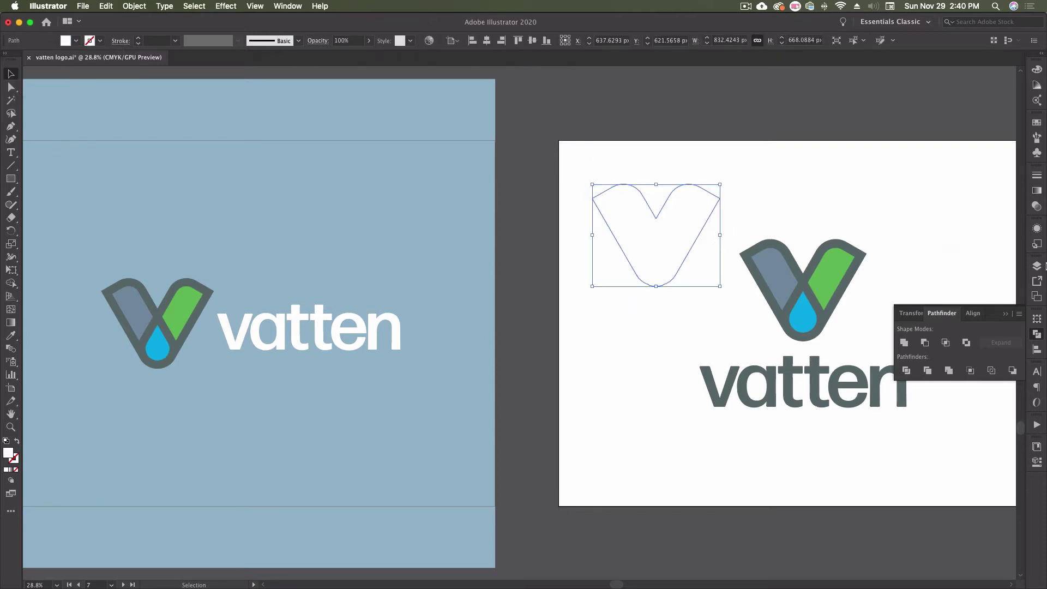
pyautogui.click(1024, 238)
pyautogui.press('super+v')
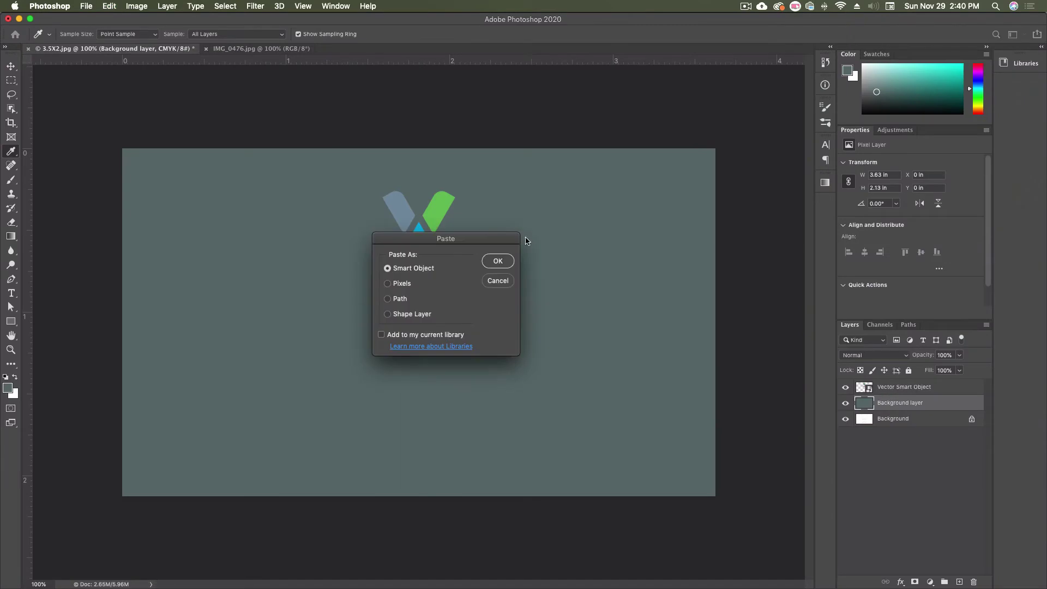
pyautogui.click(497, 261)
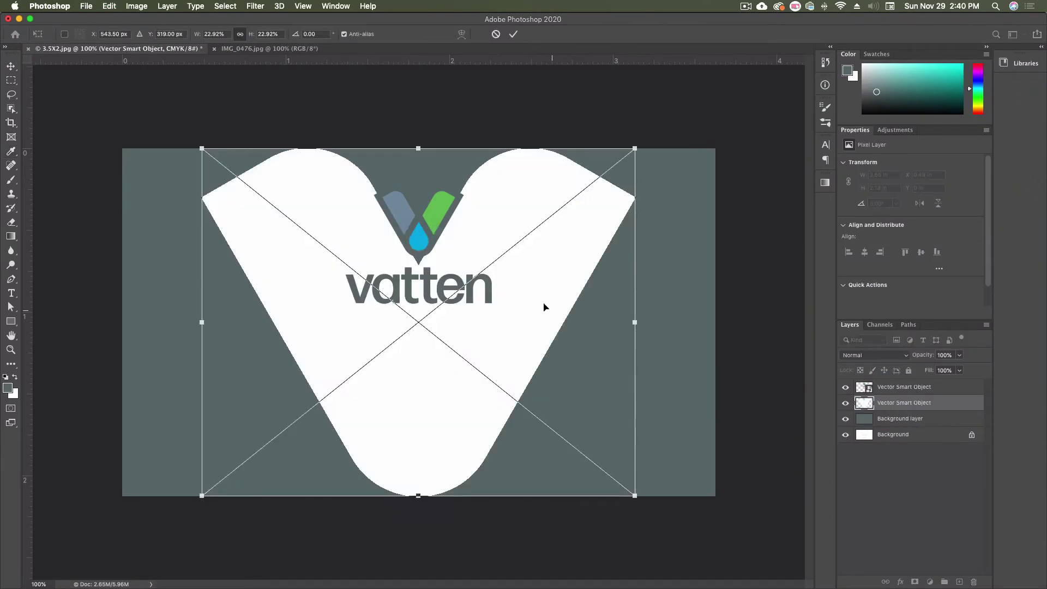
# Enlarge the white V to about 28.92%, shifted up past the card's upper edge behind the logo, and sample its white
pyautogui.moveTo(532, 319); pyautogui.dragTo(532, 185)
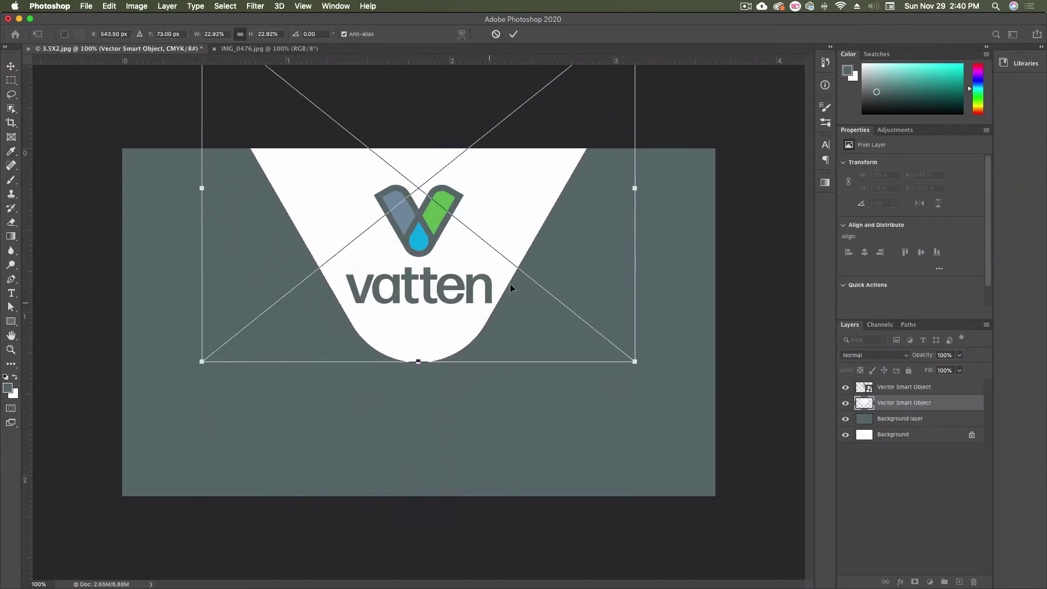
pyautogui.moveTo(635, 190); pyautogui.dragTo(691, 194)
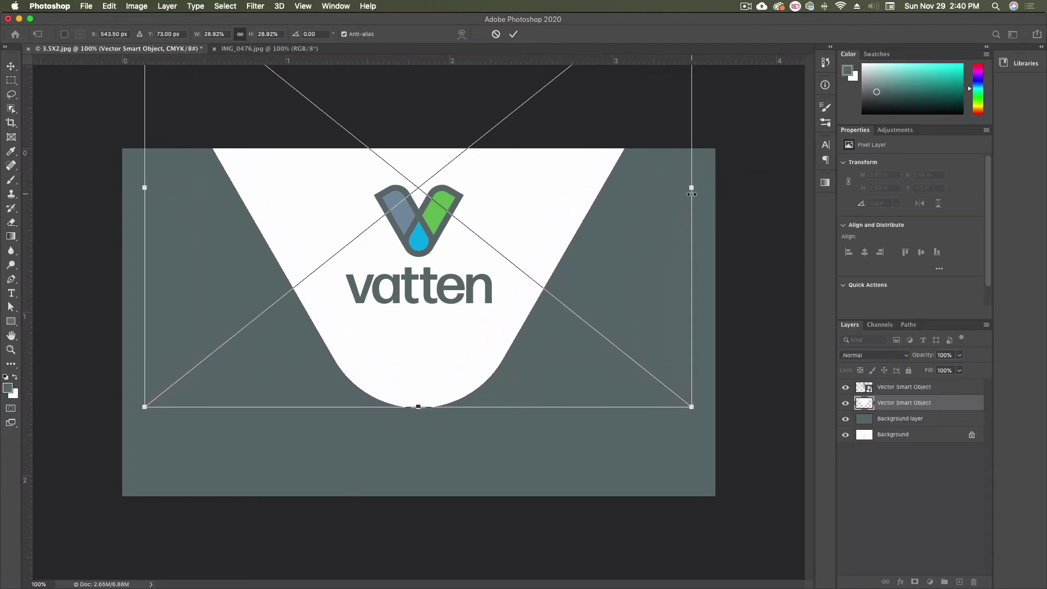
pyautogui.moveTo(471, 357); pyautogui.dragTo(471, 354)
pyautogui.press('Return')
pyautogui.press('i')
pyautogui.click(472, 356)
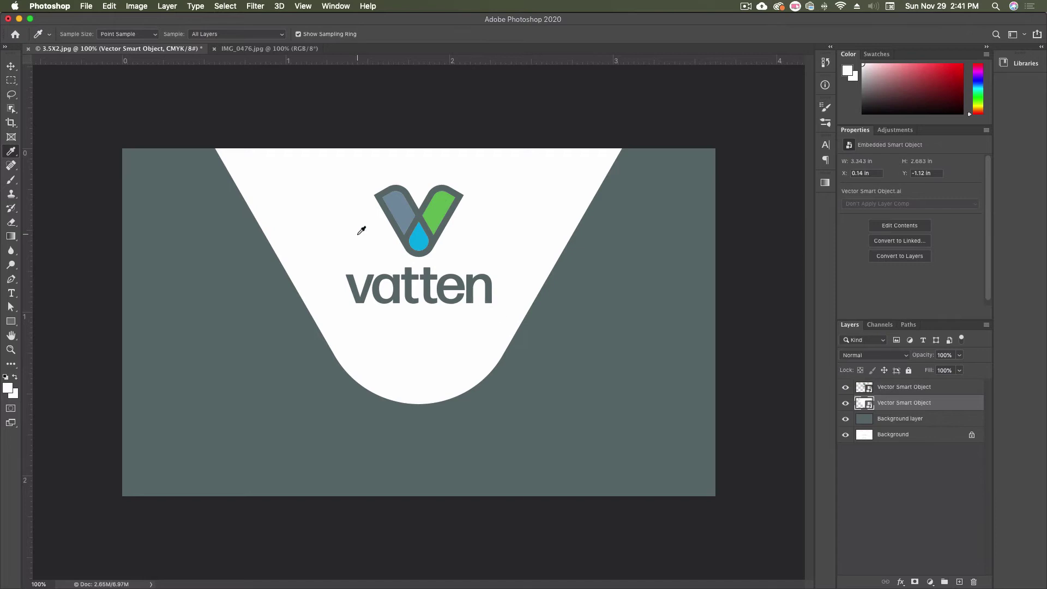
# Check the design against the IMG_0476.jpg sketches and hide the Background layer in 3.5X2.jpg to reveal the template's cut and safety lines
pyautogui.click(262, 49)
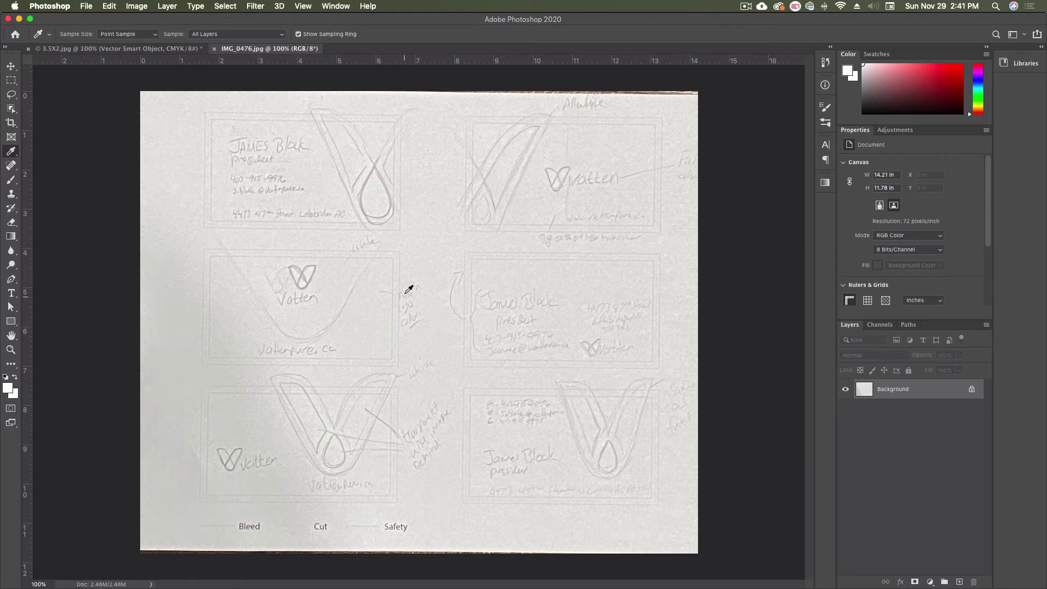
pyautogui.click(153, 48)
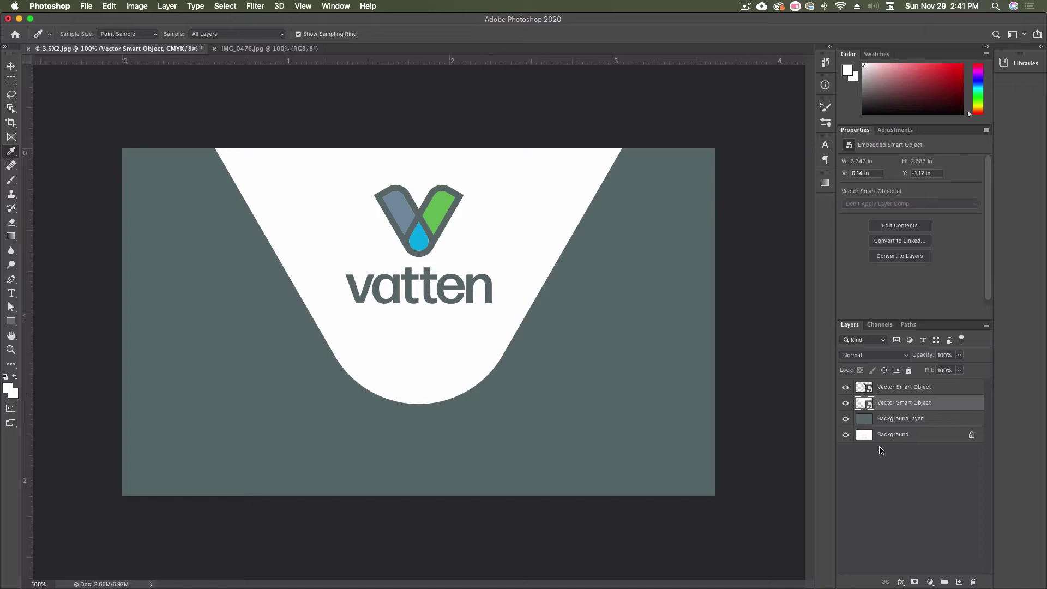
pyautogui.click(845, 418)
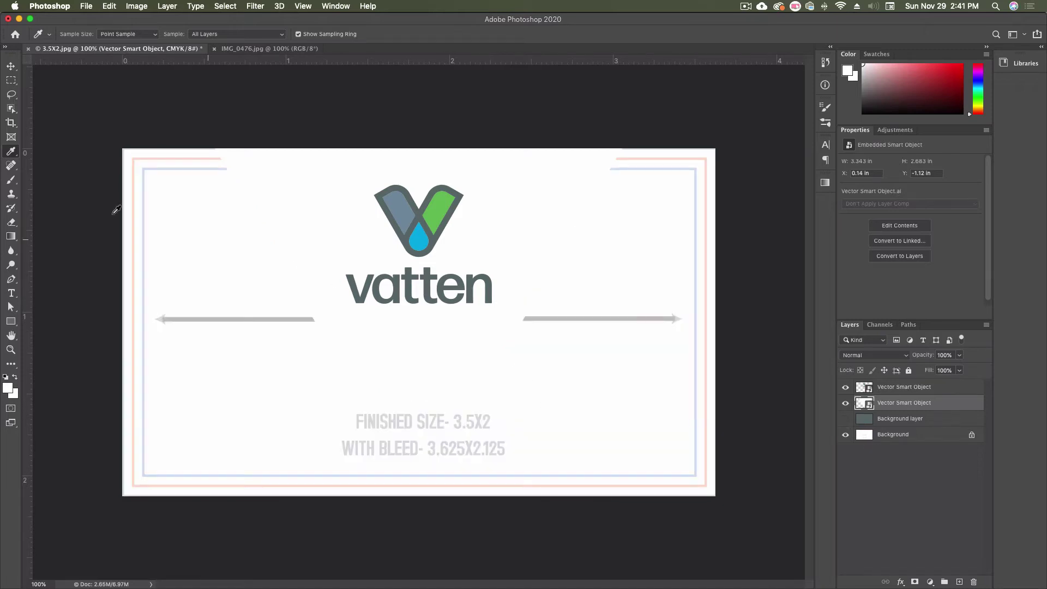
# Check the logo and white V against the template's cut and safety lines by toggling their visibility, and show the Background layer again
pyautogui.click(12, 73)
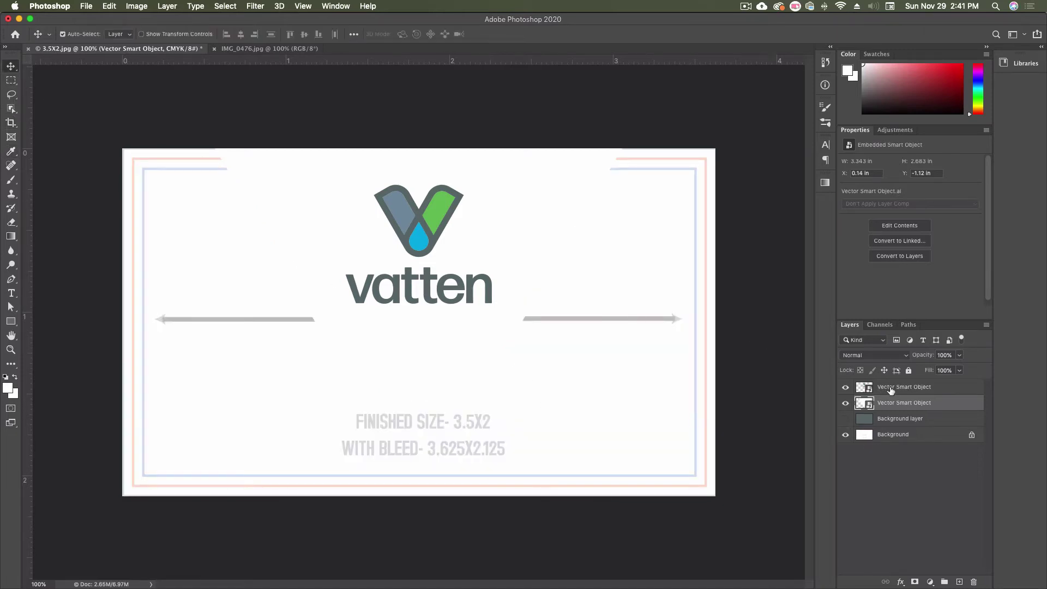
pyautogui.click(846, 387)
pyautogui.click(845, 387)
pyautogui.click(845, 403)
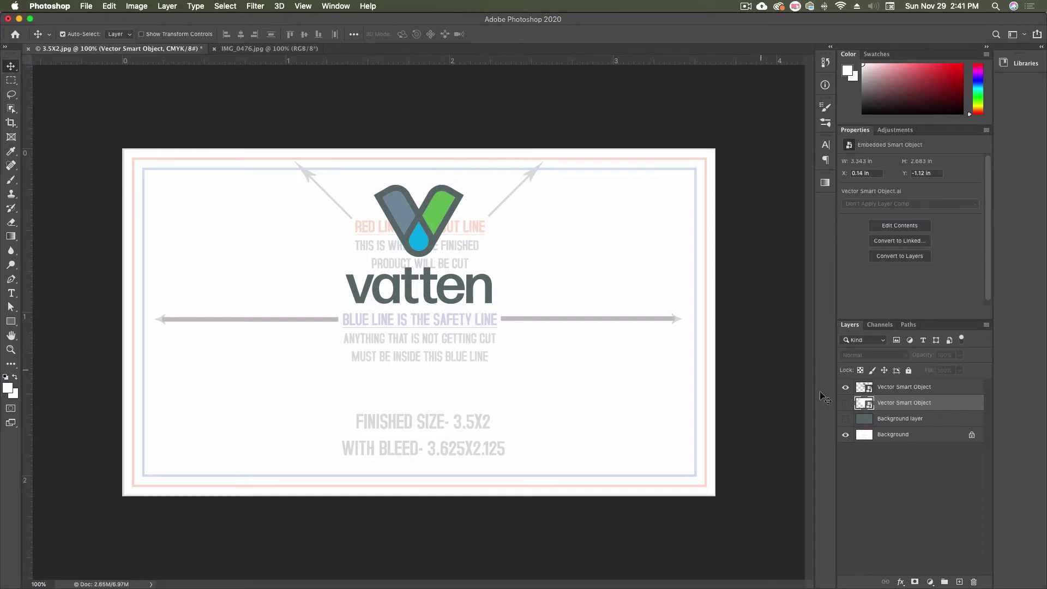
pyautogui.click(846, 403)
pyautogui.click(845, 418)
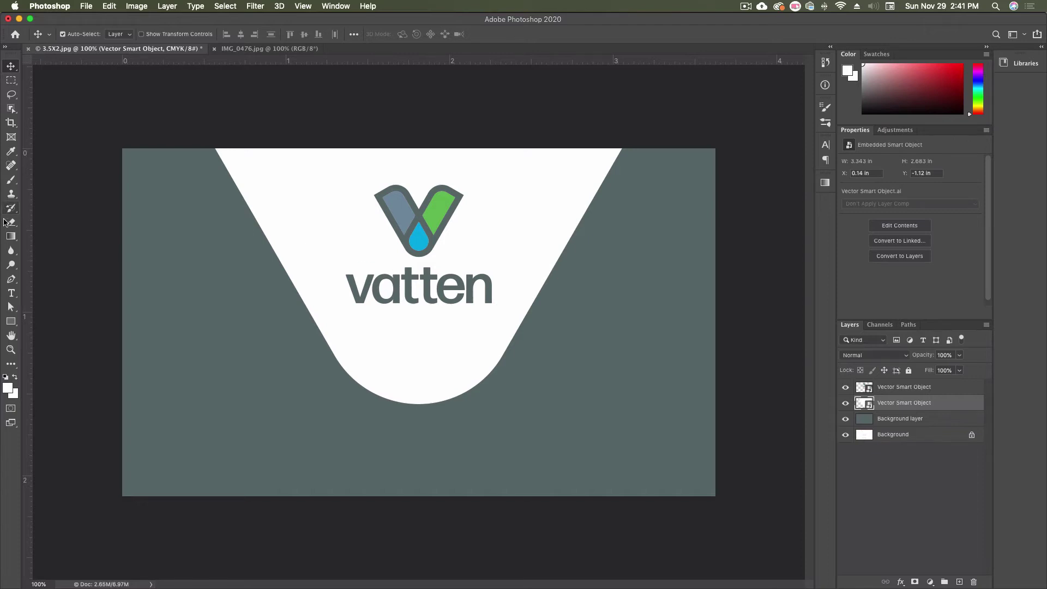
# Switch to Illustrator to look up the brand typeface noted in vatten logo.ai, and return to the card in Photoshop
pyautogui.click(12, 295)
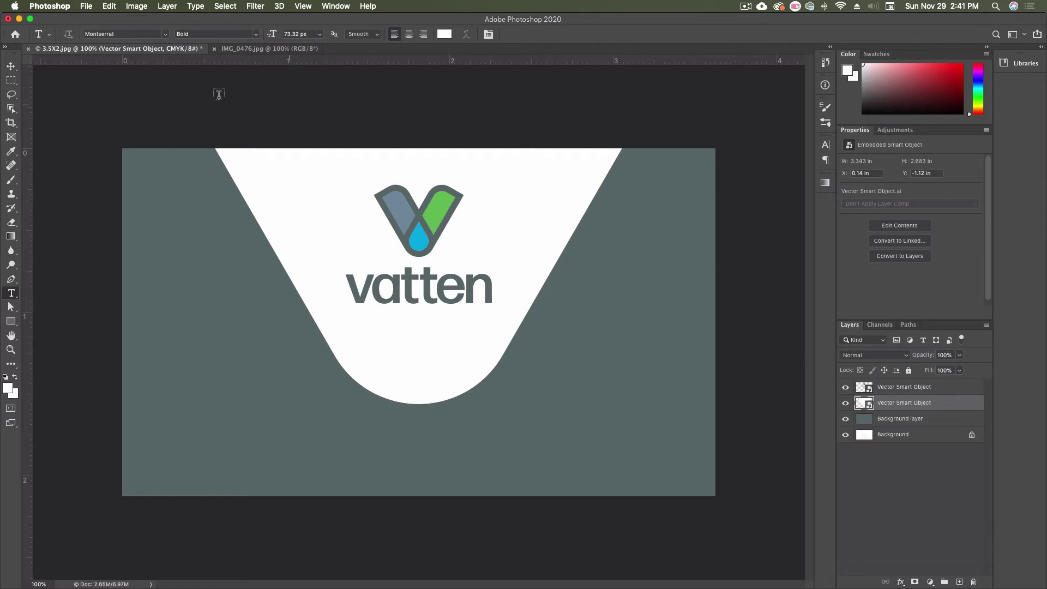
pyautogui.moveTo(1044, 242)
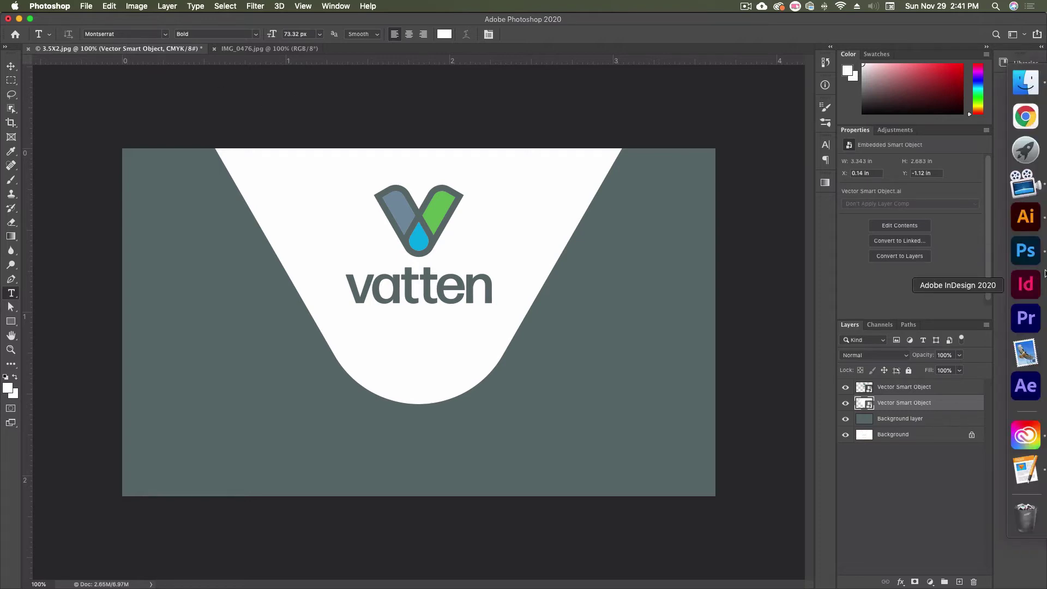
pyautogui.click(1024, 188)
pyautogui.hscroll(-5, 509, 307)
pyautogui.scroll(5, 508, 307)
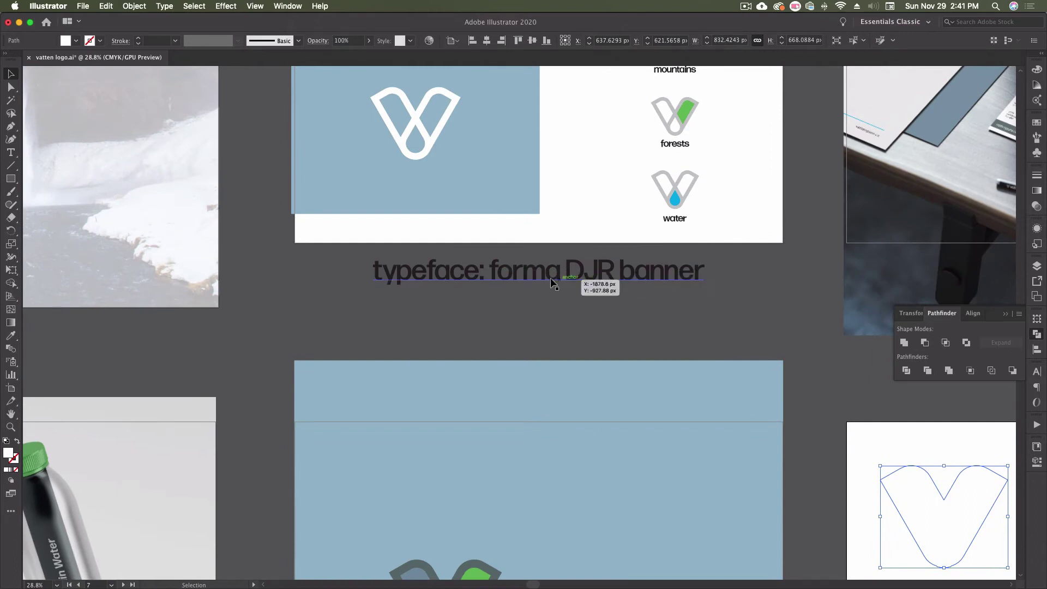
pyautogui.moveTo(1039, 339)
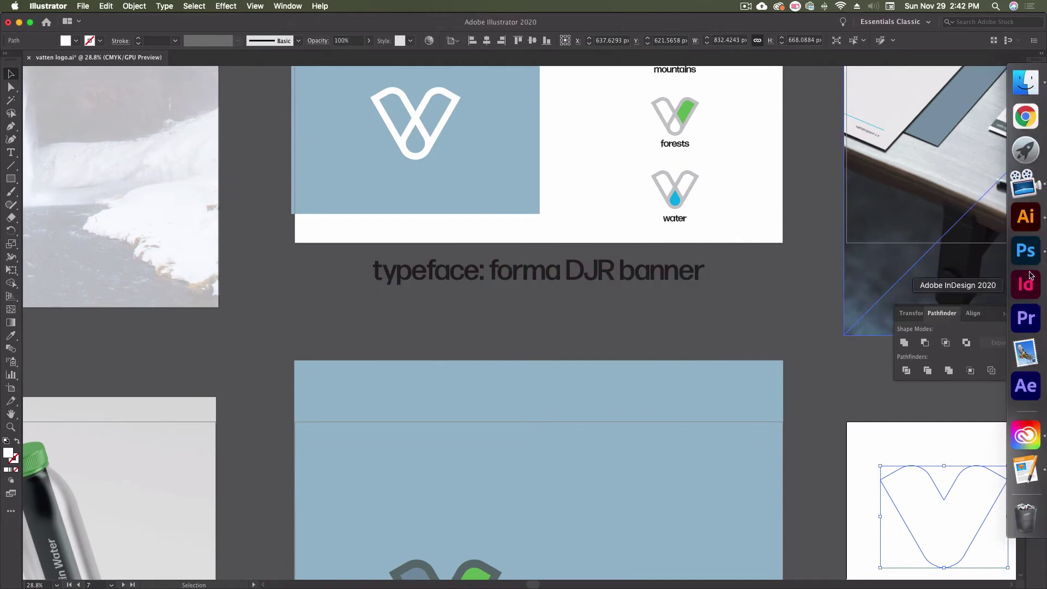
pyautogui.click(1024, 250)
pyautogui.click(297, 450)
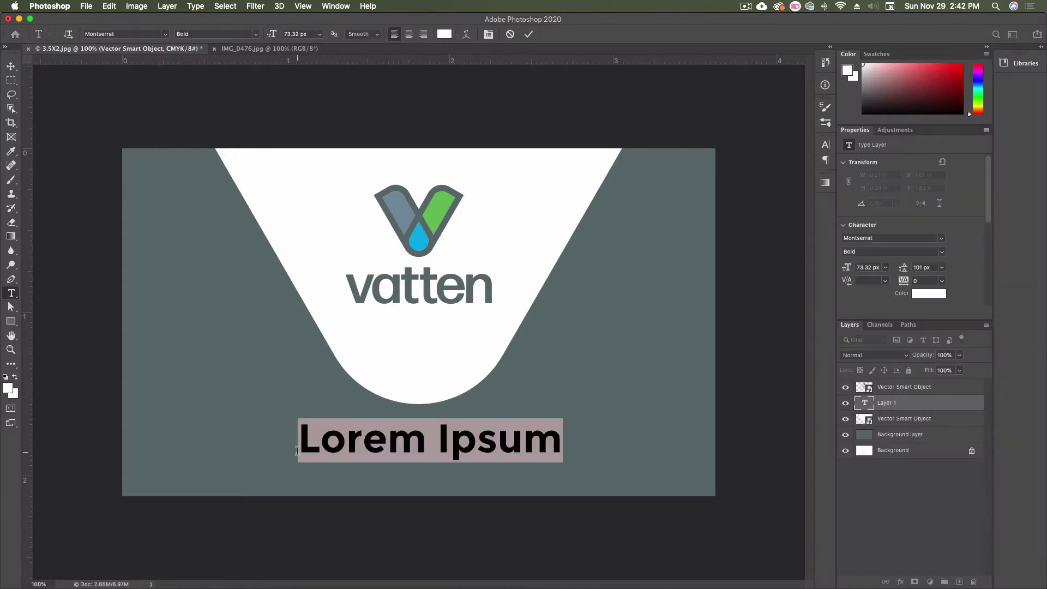
pyautogui.click(139, 33)
pyautogui.write('forma')
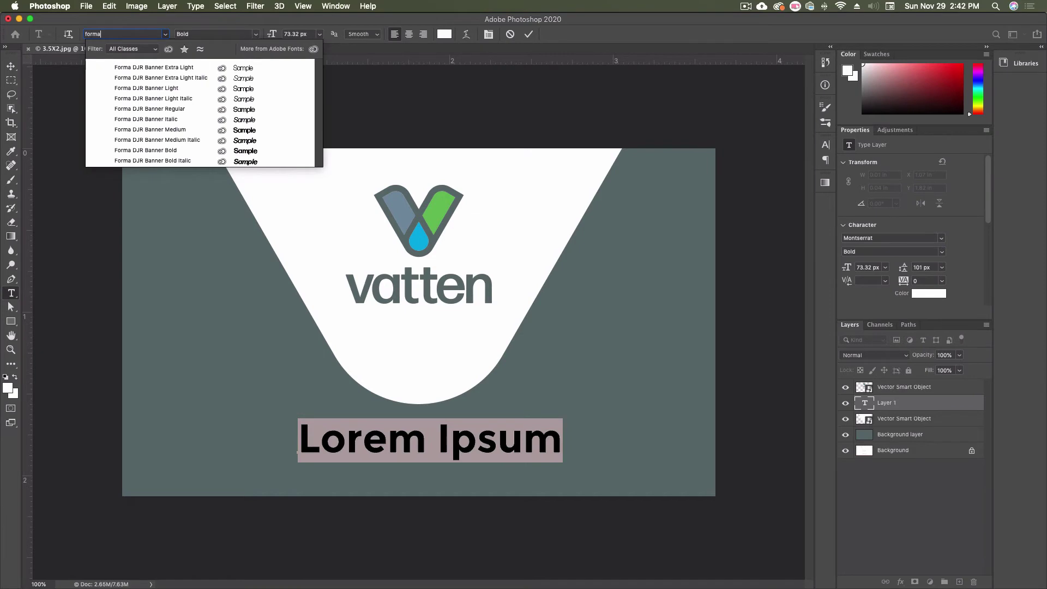
pyautogui.click(181, 150)
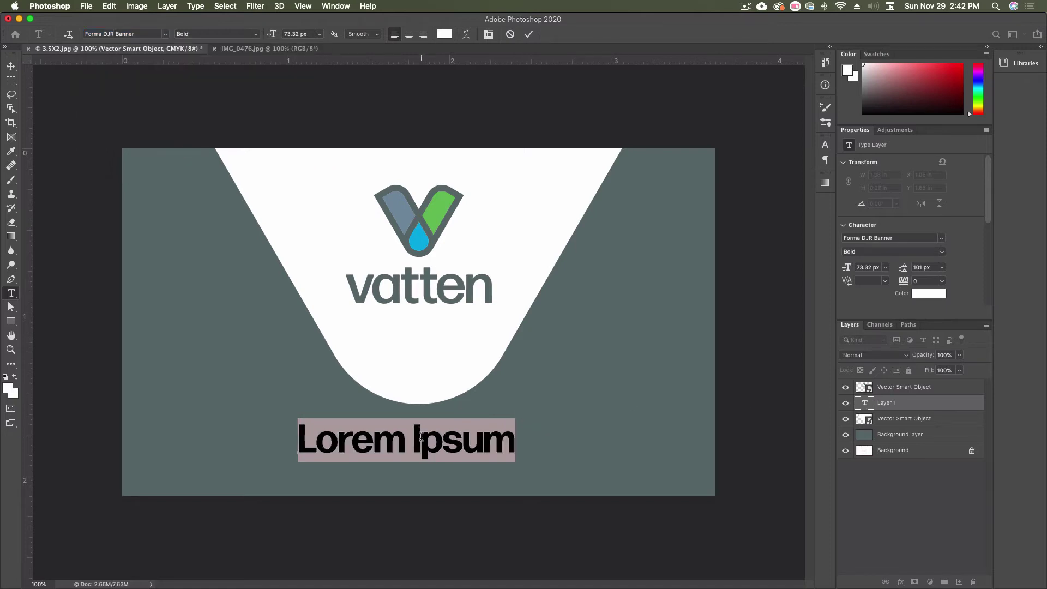
pyautogui.write('www.')
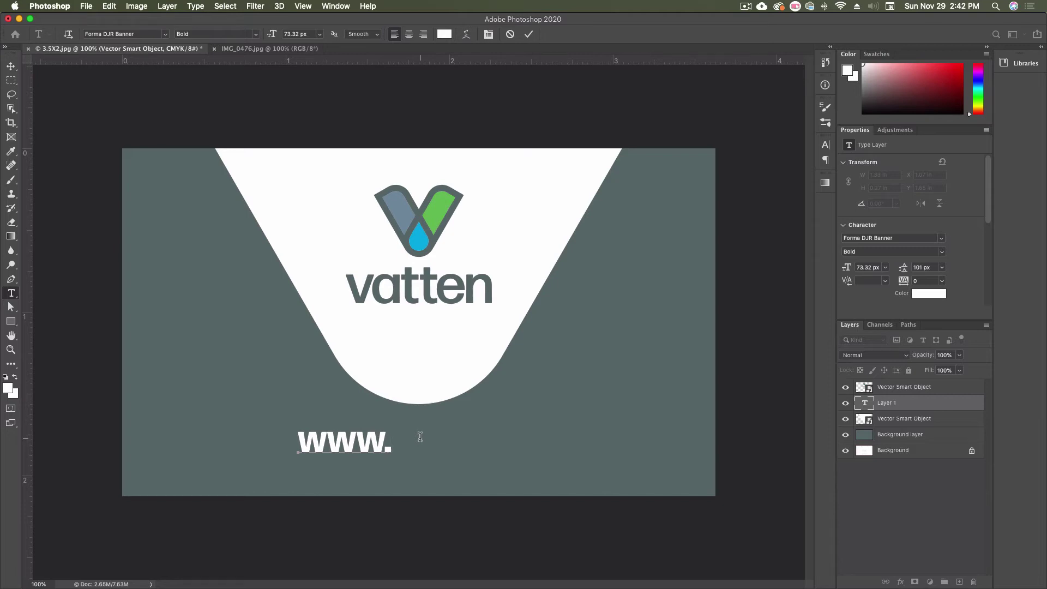
pyautogui.write('vattenpure')
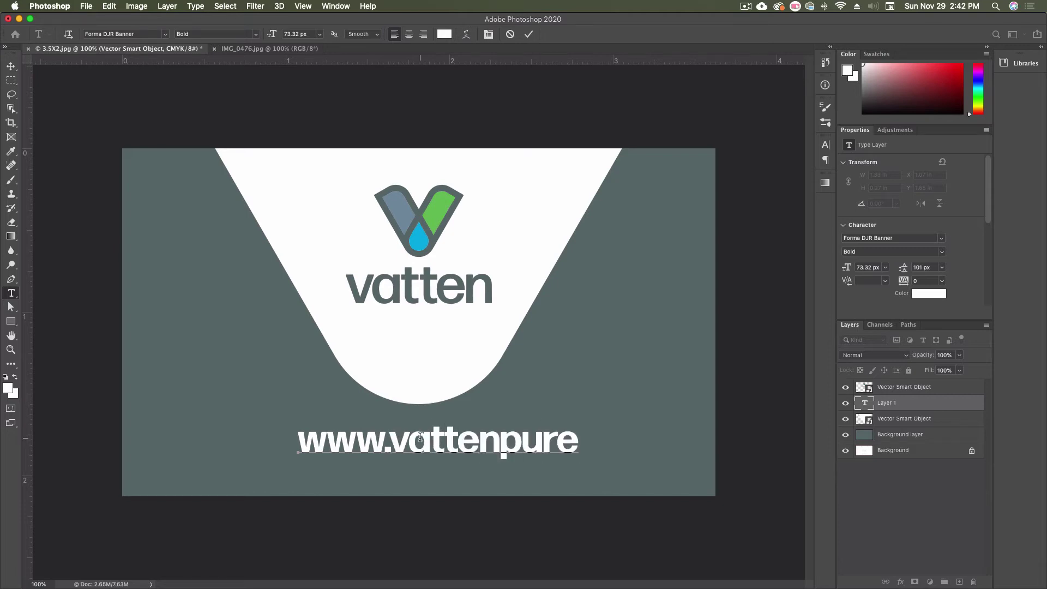
pyautogui.write('.ca')
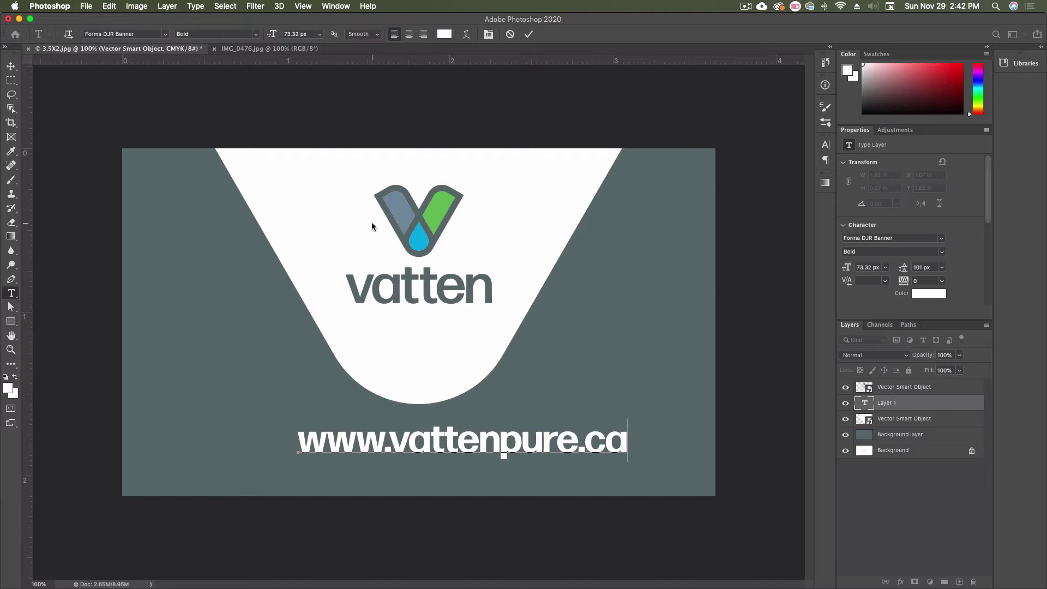
pyautogui.click(529, 34)
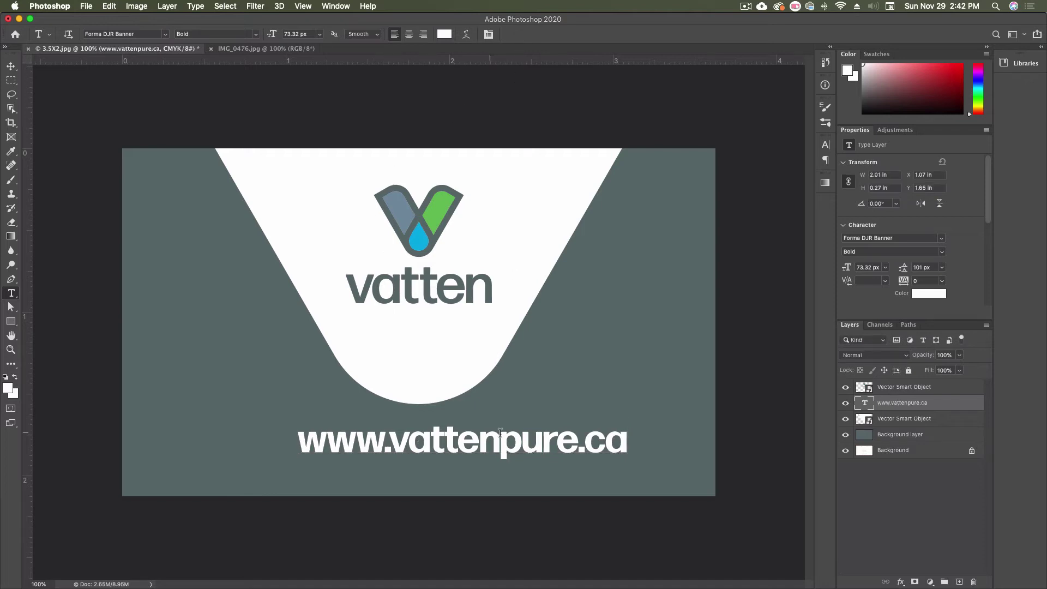
# Restyle the web address with Medium weight, a 65 px font size and tracking of 60
pyautogui.tripleClick(438, 441)
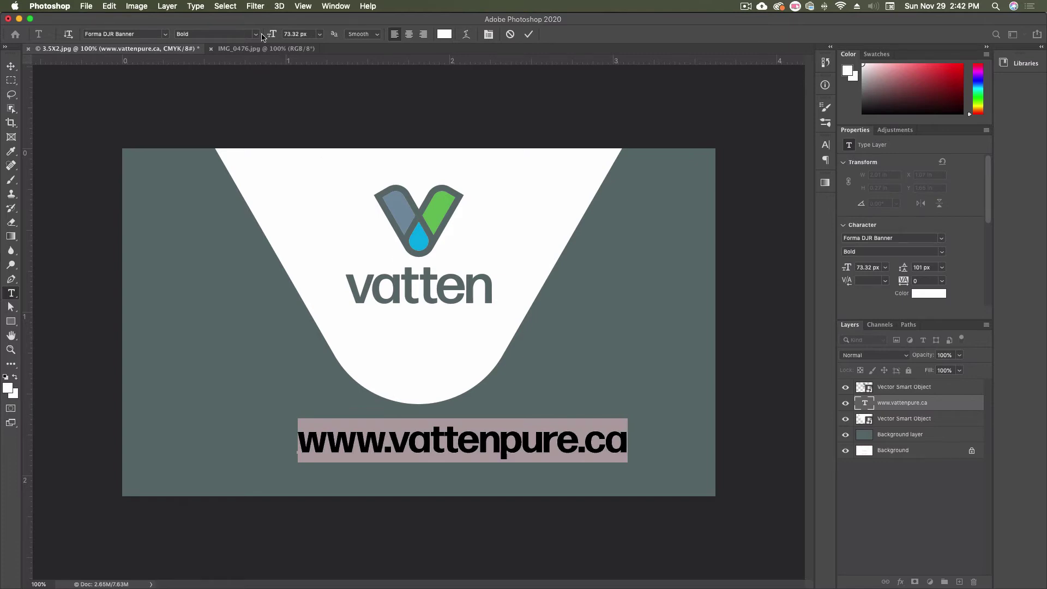
pyautogui.click(262, 33)
pyautogui.click(217, 77)
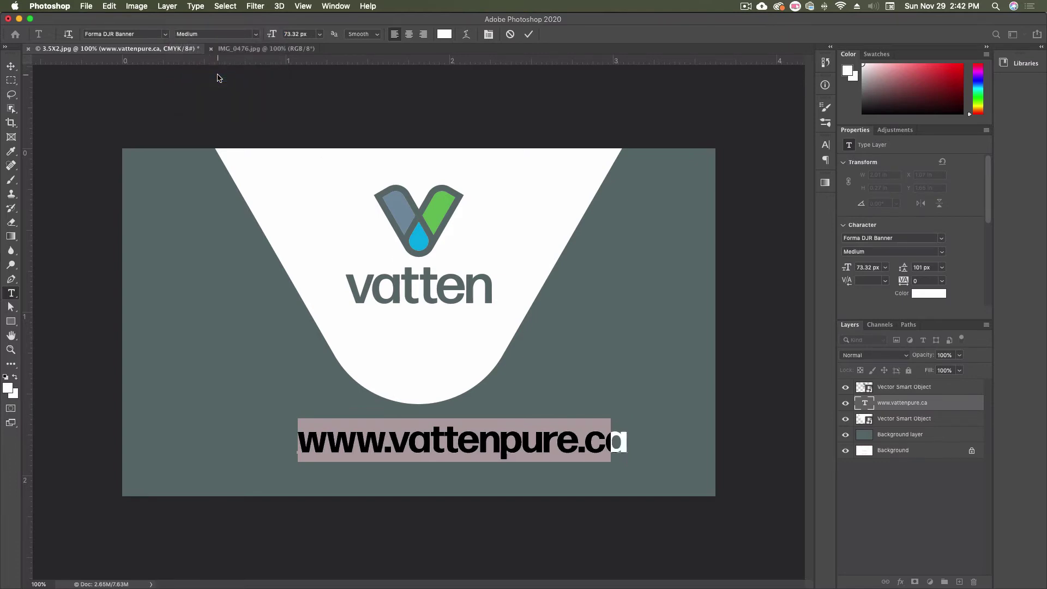
pyautogui.click(276, 35)
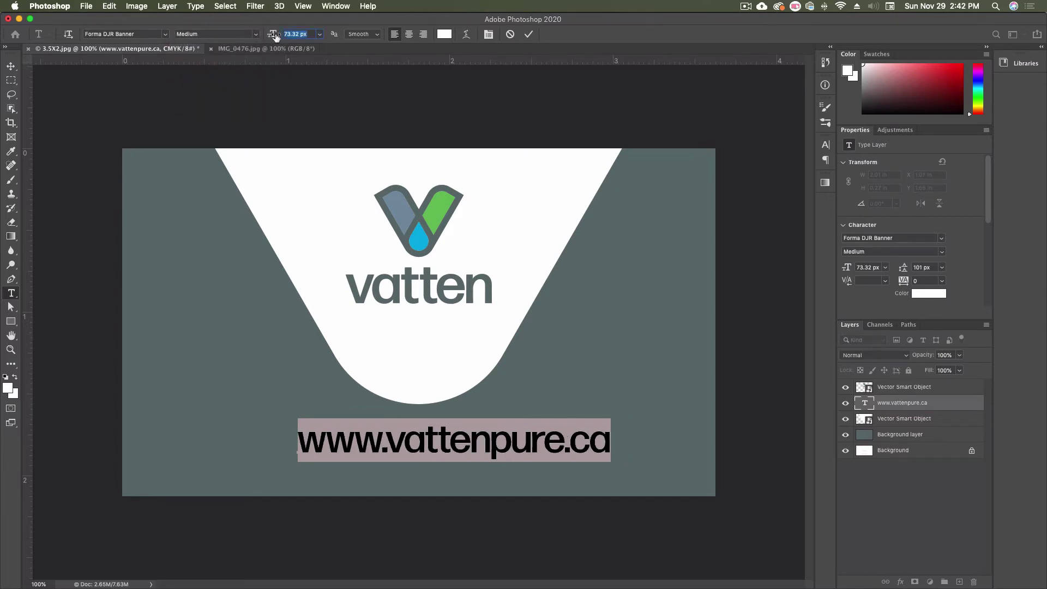
pyautogui.click(828, 145)
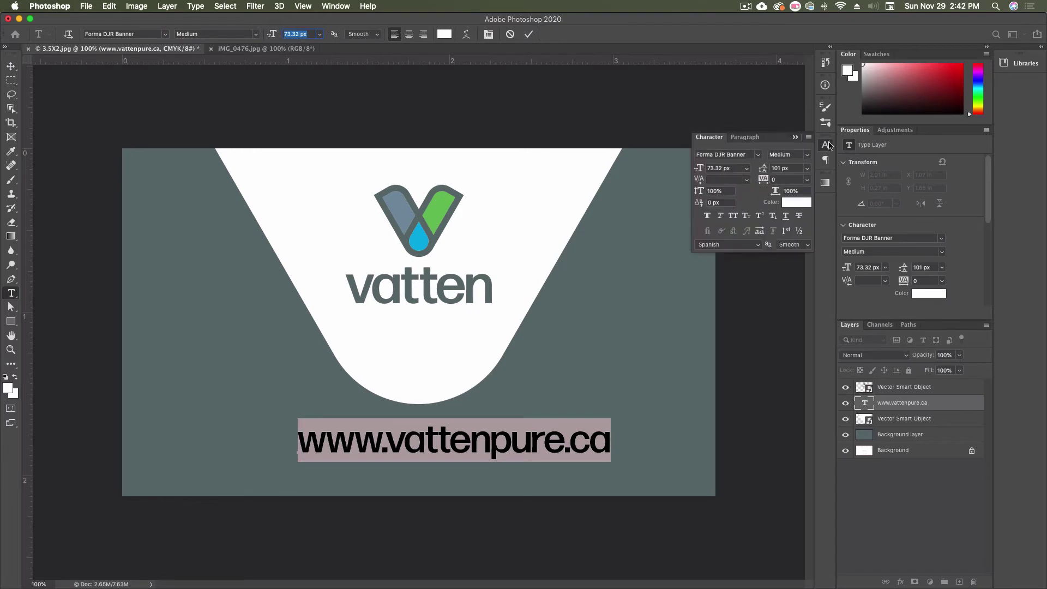
pyautogui.doubleClick(718, 168)
pyautogui.write('65')
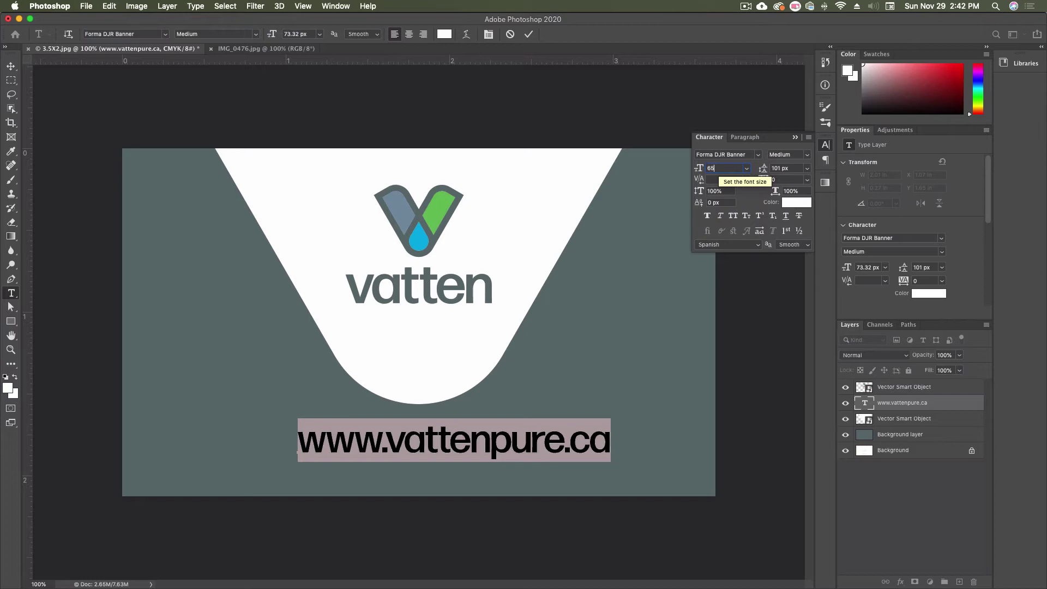
pyautogui.press('Tab')
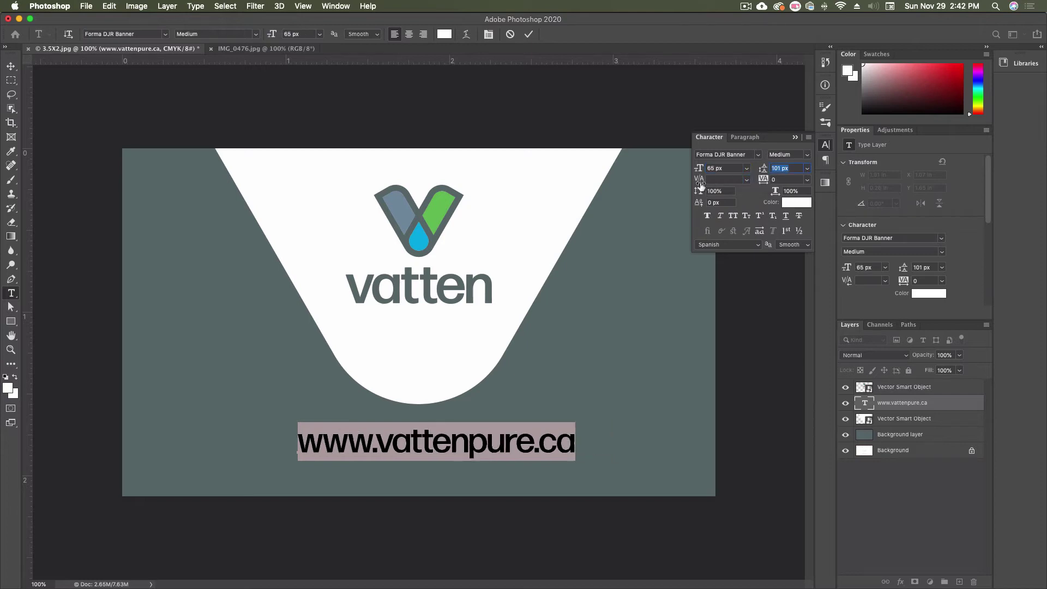
pyautogui.moveTo(765, 182)
pyautogui.mouseDown()
pyautogui.moveTo(777, 181)
pyautogui.moveTo(763, 183)
pyautogui.mouseUp()
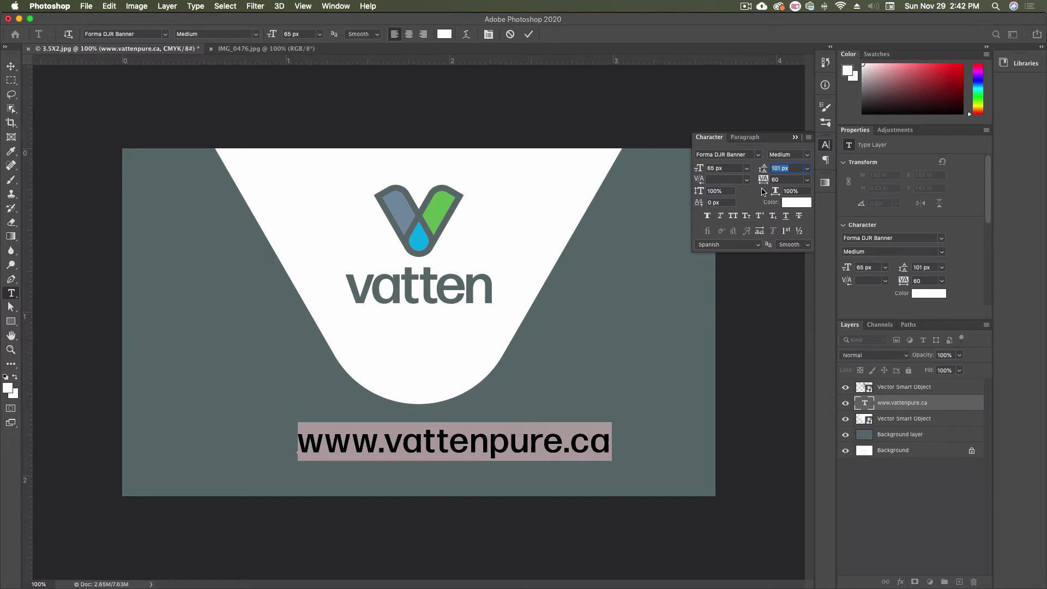
pyautogui.click(529, 34)
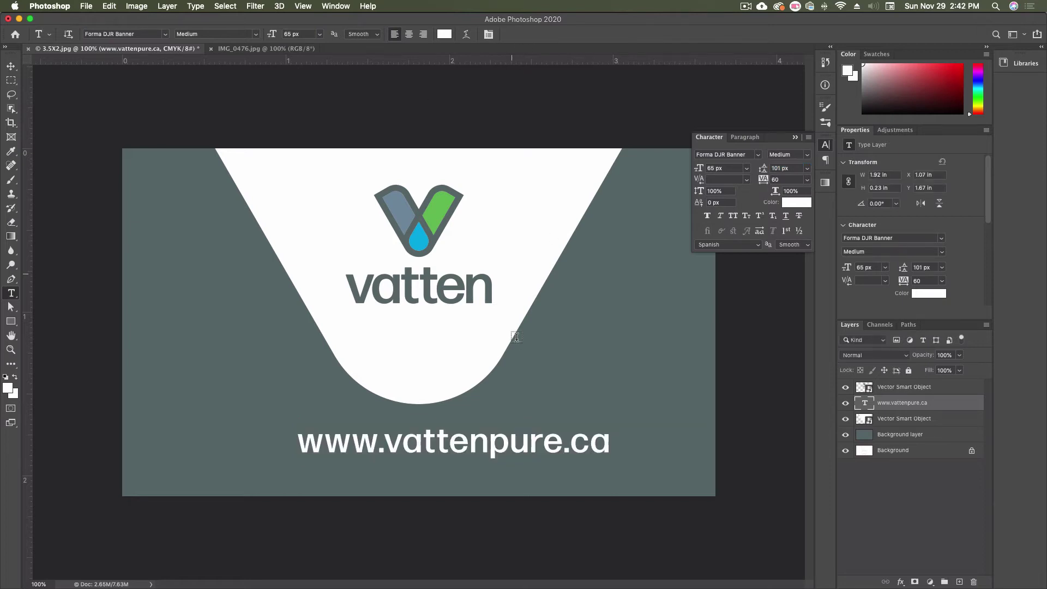
# Try selecting single and multiple layers with the Move tool and in the layer stack, and clear the selection
pyautogui.click(11, 66)
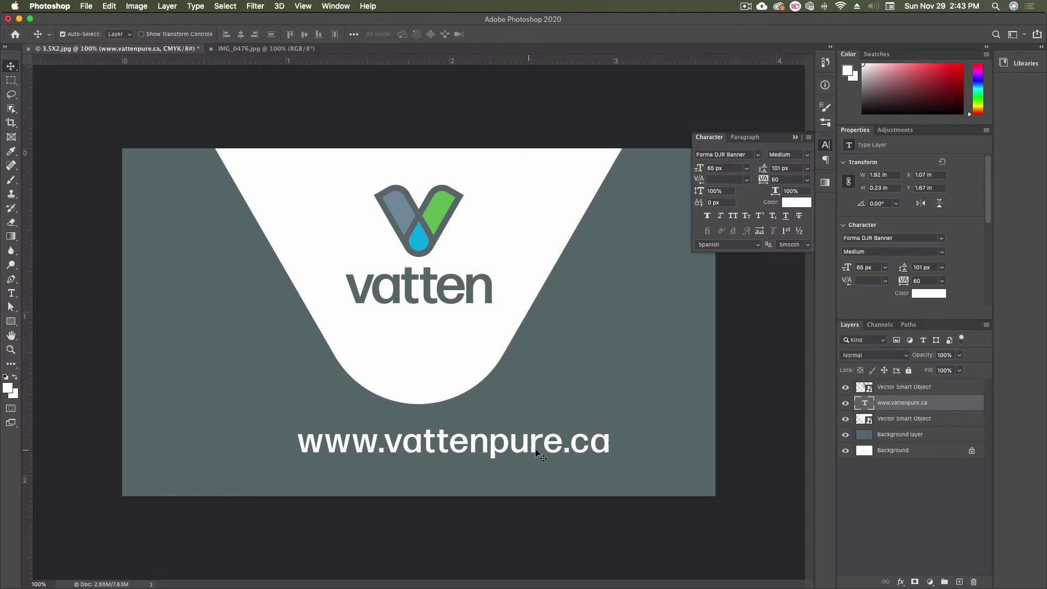
pyautogui.keyDown('shift'); pyautogui.click(431, 384); pyautogui.keyUp('shift')
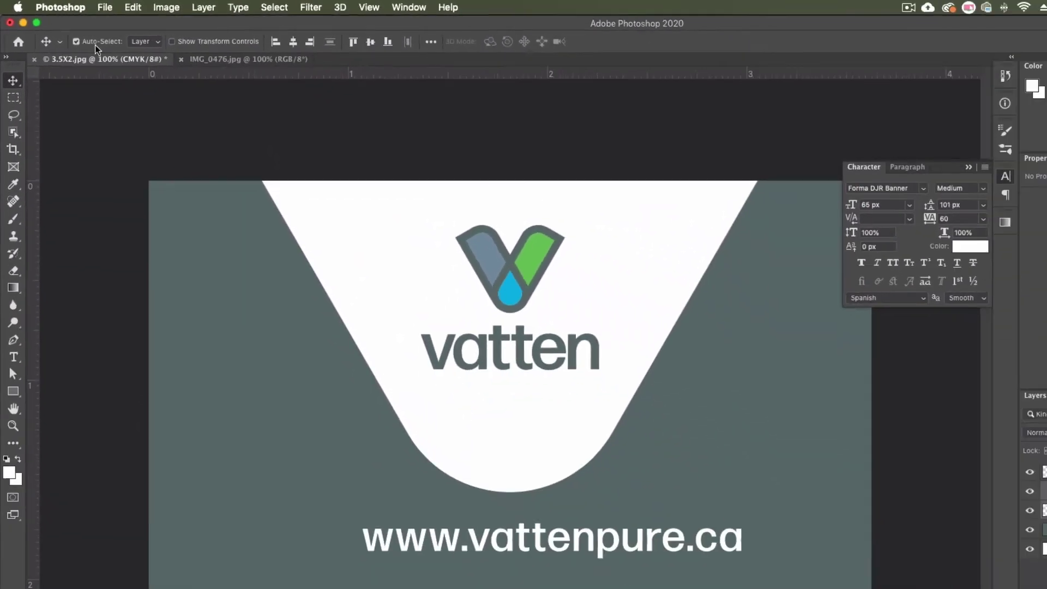
pyautogui.click(381, 382)
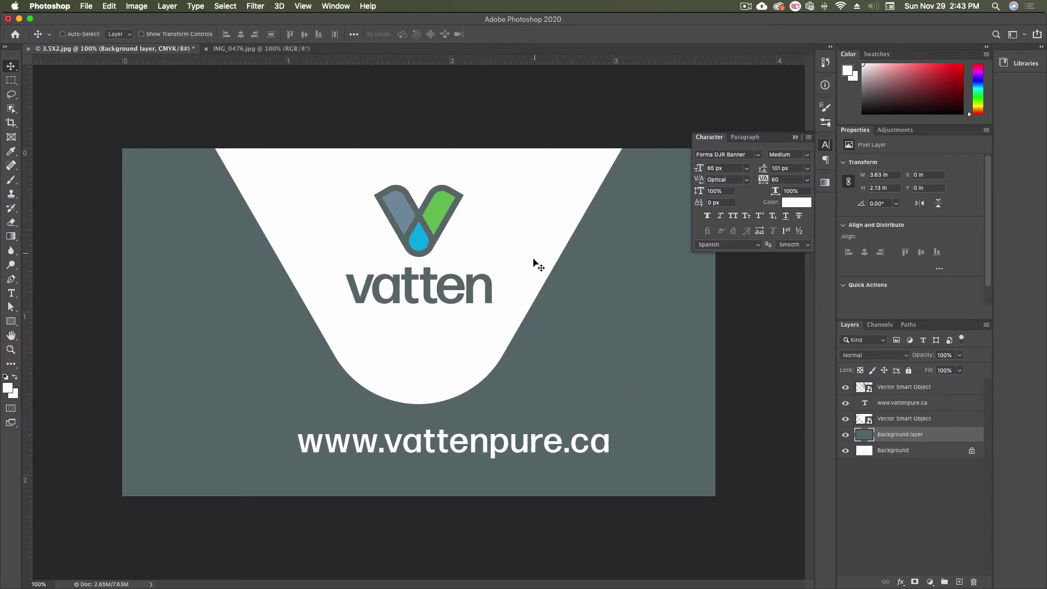
pyautogui.click(890, 421)
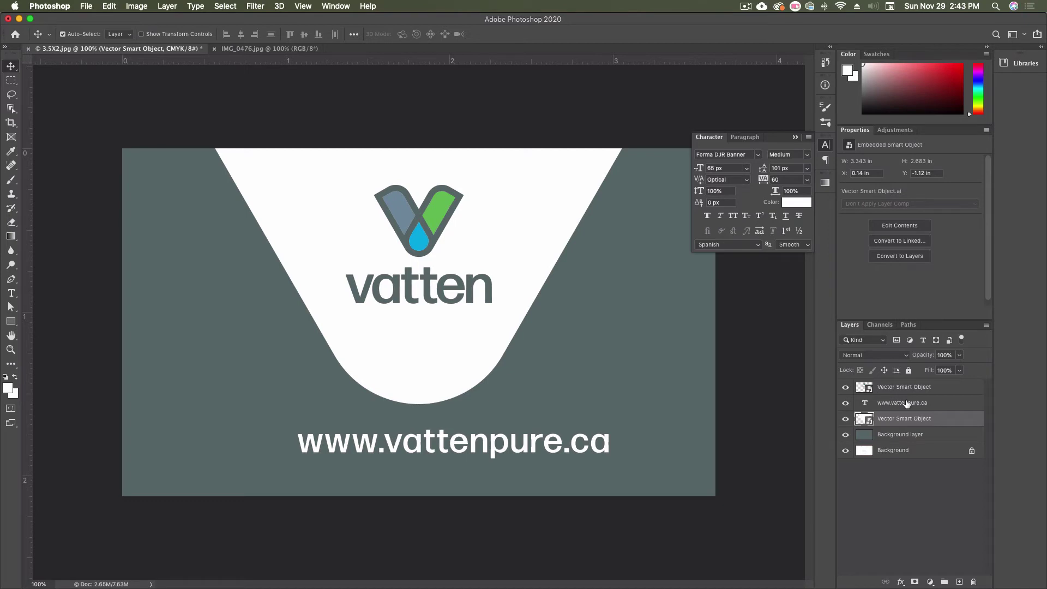
pyautogui.keyDown('shift'); pyautogui.click(906, 403); pyautogui.keyUp('shift')
pyautogui.keyDown('super'); pyautogui.click(909, 450); pyautogui.keyUp('super')
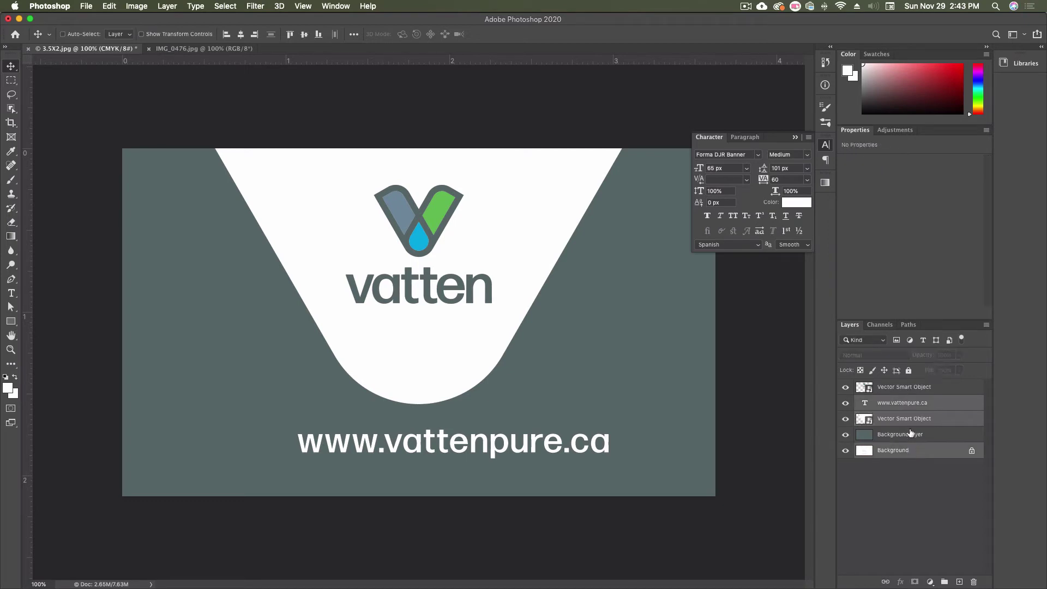
pyautogui.click(923, 482)
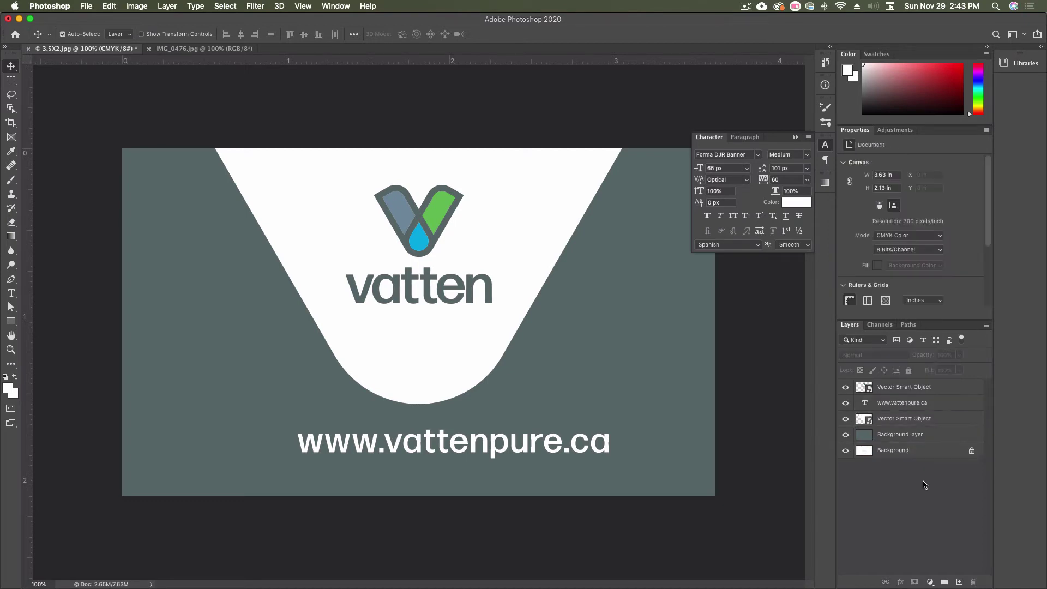
# Identify the logo's smart object layer by toggling its visibility, rename it Logo and select it
pyautogui.click(908, 389)
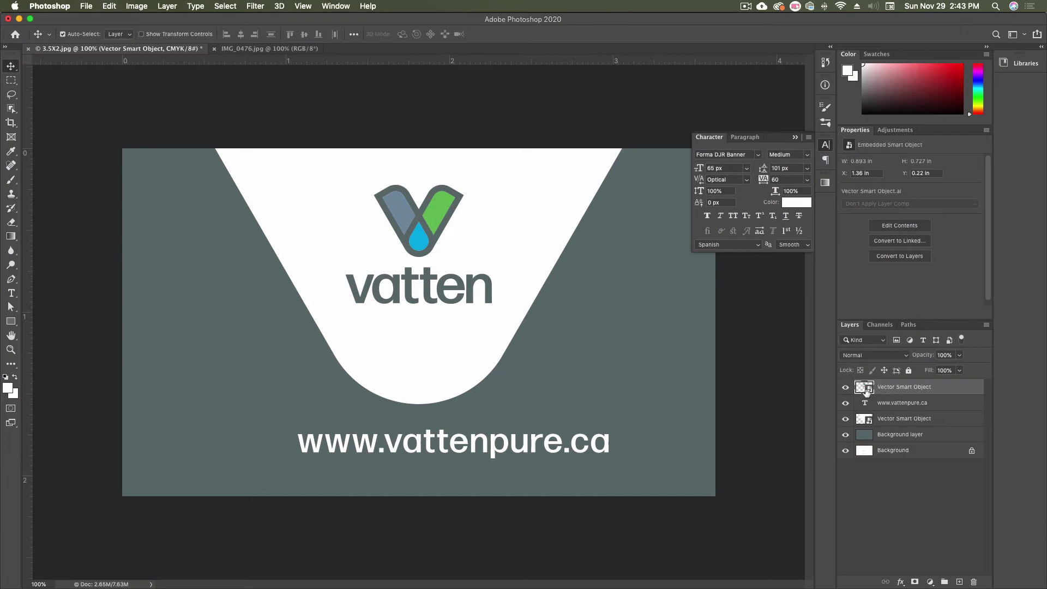
pyautogui.click(846, 388)
pyautogui.click(846, 389)
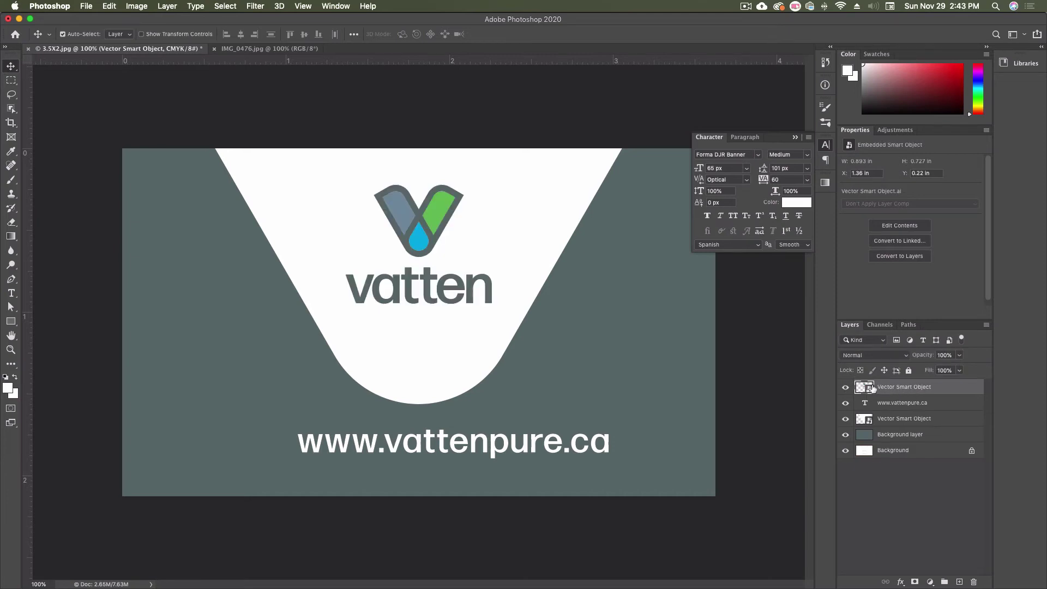
pyautogui.doubleClick(916, 386)
pyautogui.write('Logo')
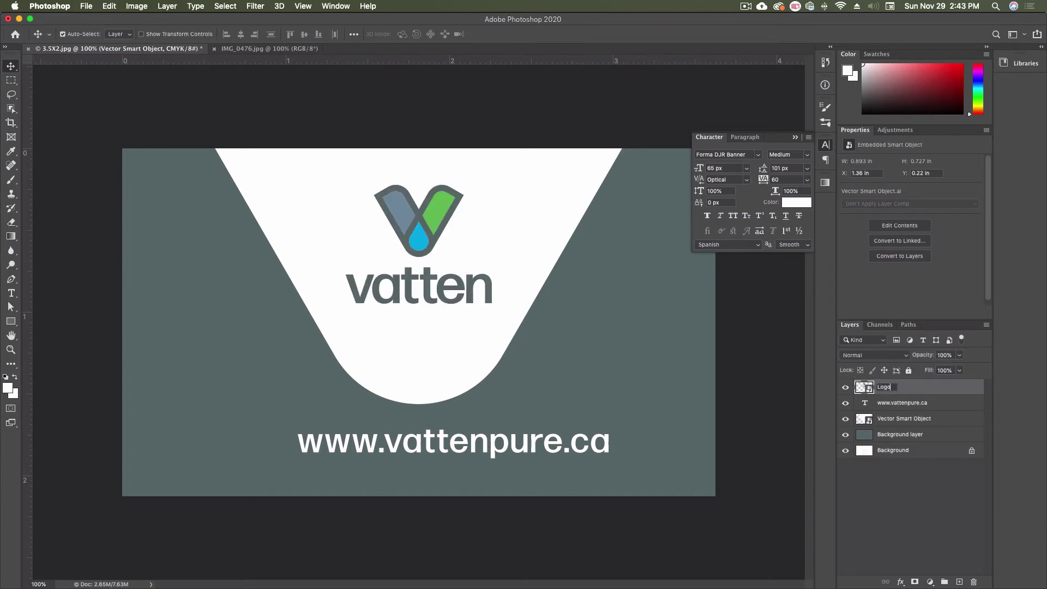
pyautogui.press('Return')
pyautogui.click(927, 493)
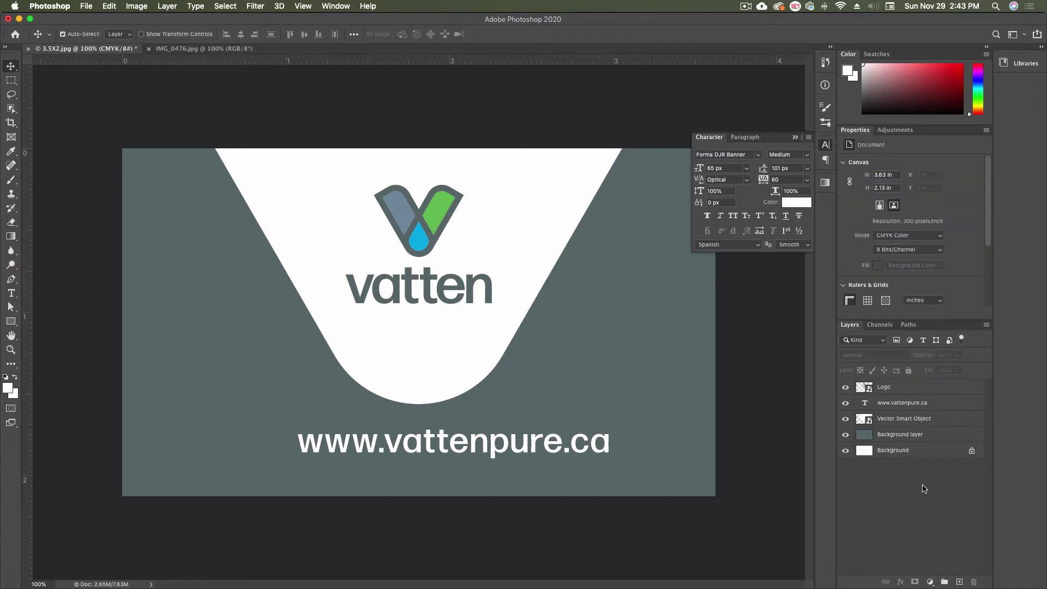
pyautogui.click(904, 390)
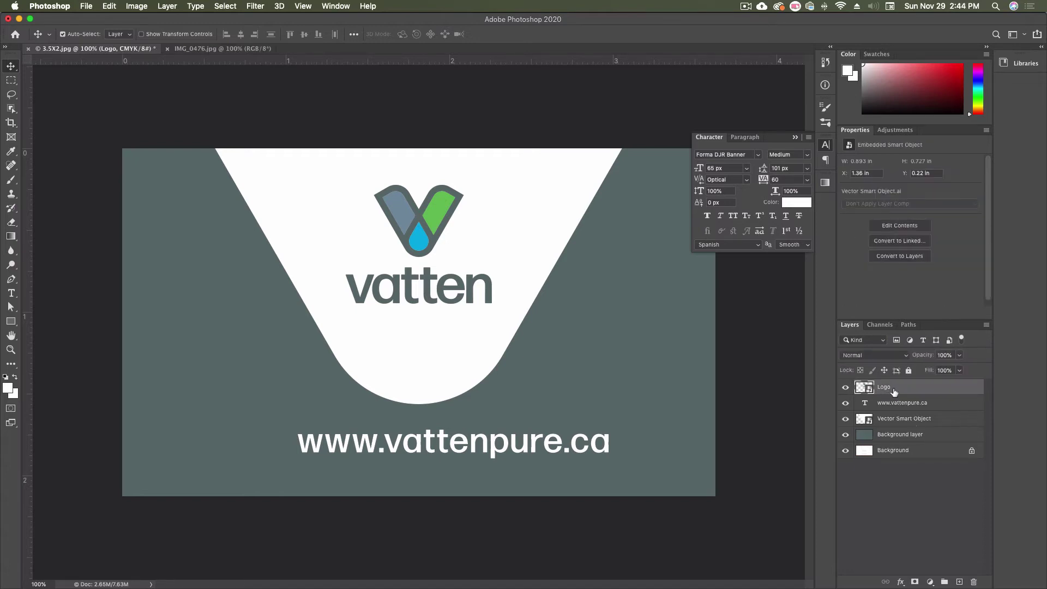
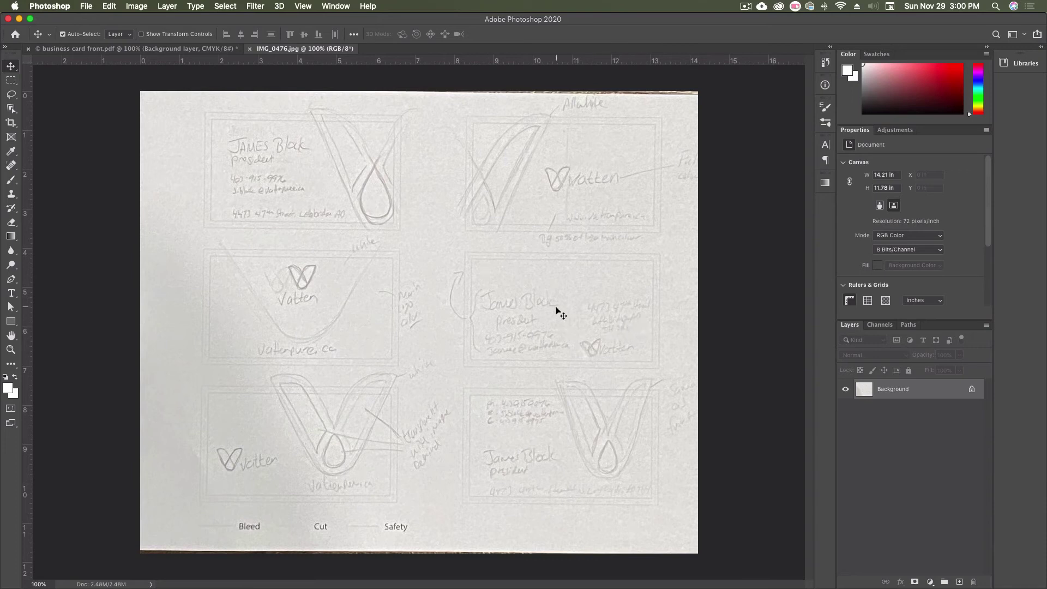
# Add a placeholder text line in the upper-left area of the business card front and set its weight to Bold
pyautogui.click(136, 49)
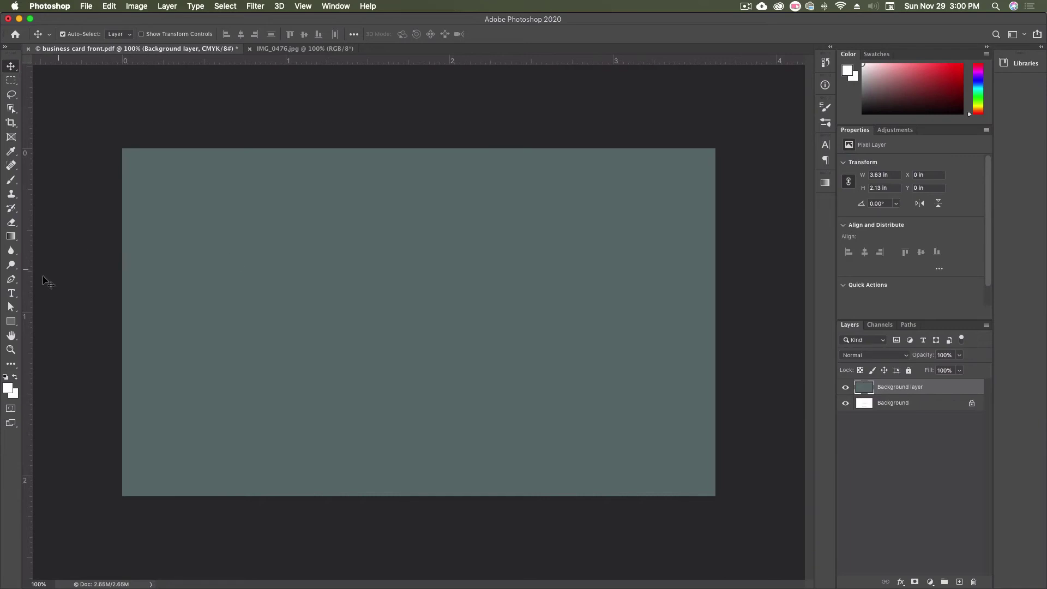
pyautogui.click(11, 293)
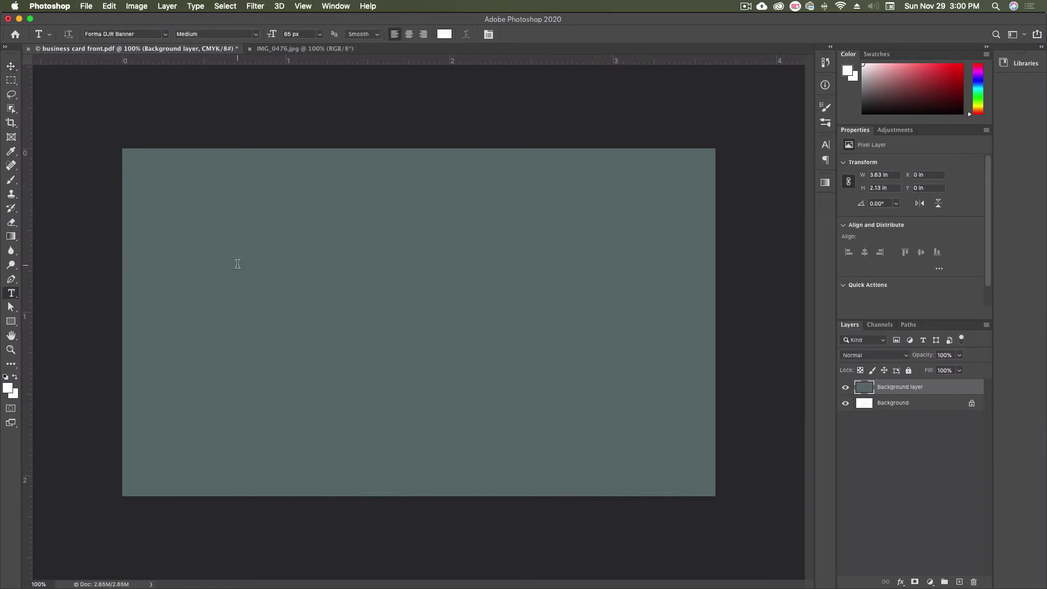
pyautogui.click(161, 196)
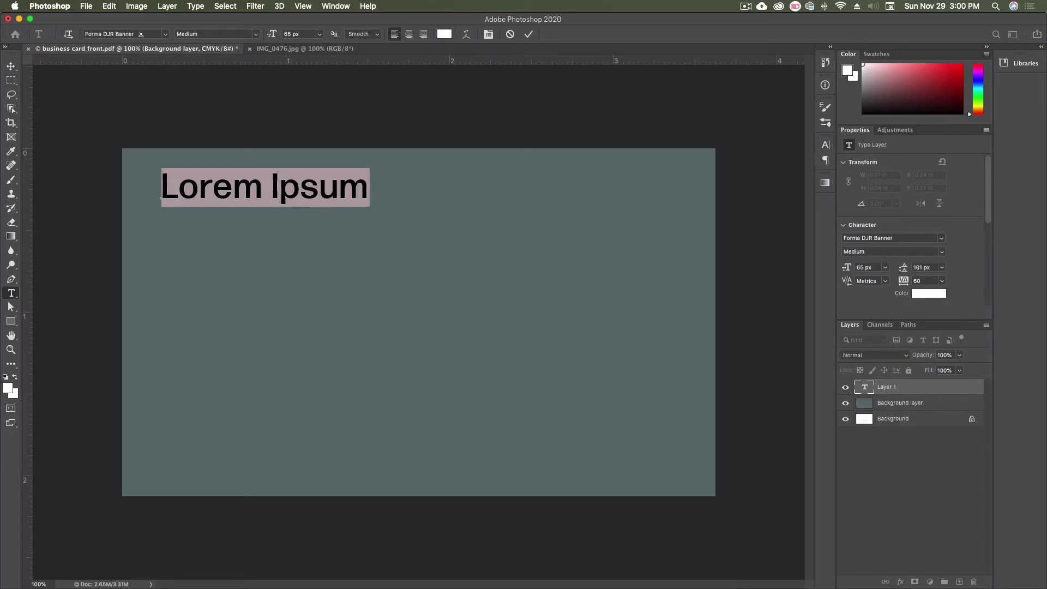
pyautogui.click(255, 35)
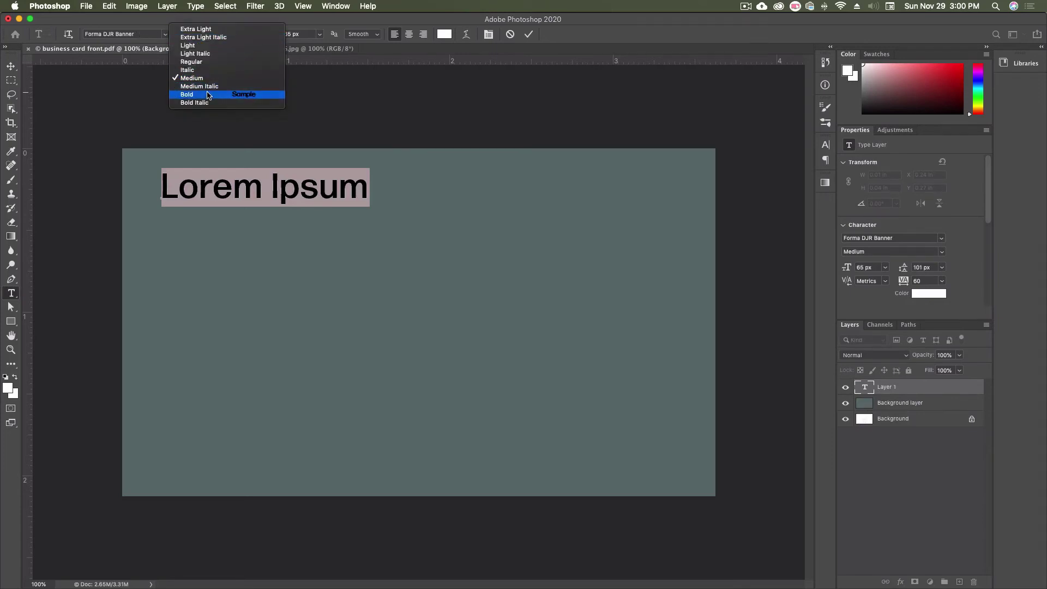
pyautogui.click(218, 94)
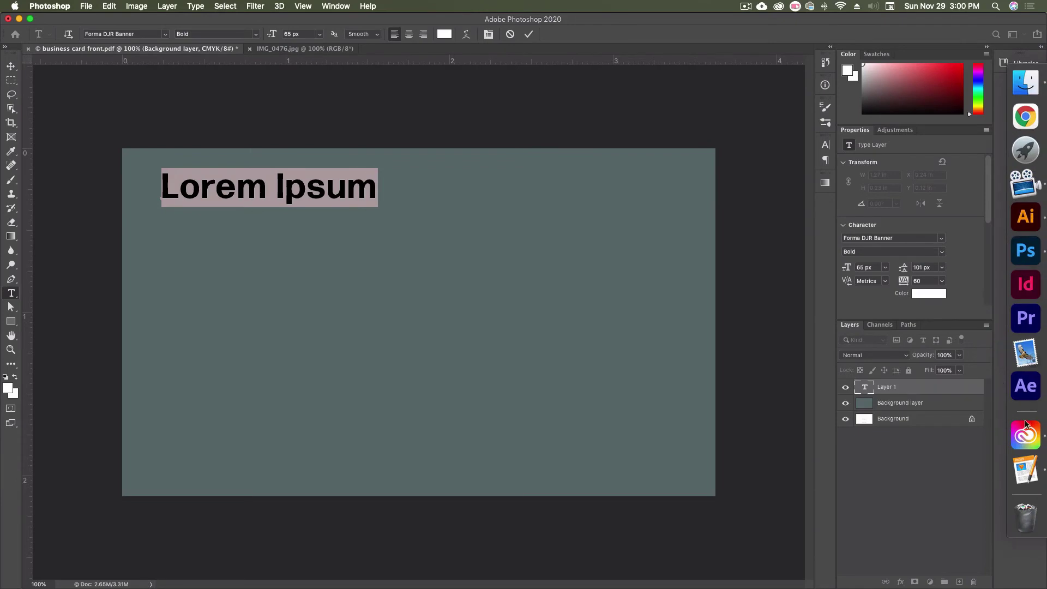
# Copy the employee's full name from the Pages document and replace the placeholder text on the Photoshop card with it
pyautogui.click(1011, 469)
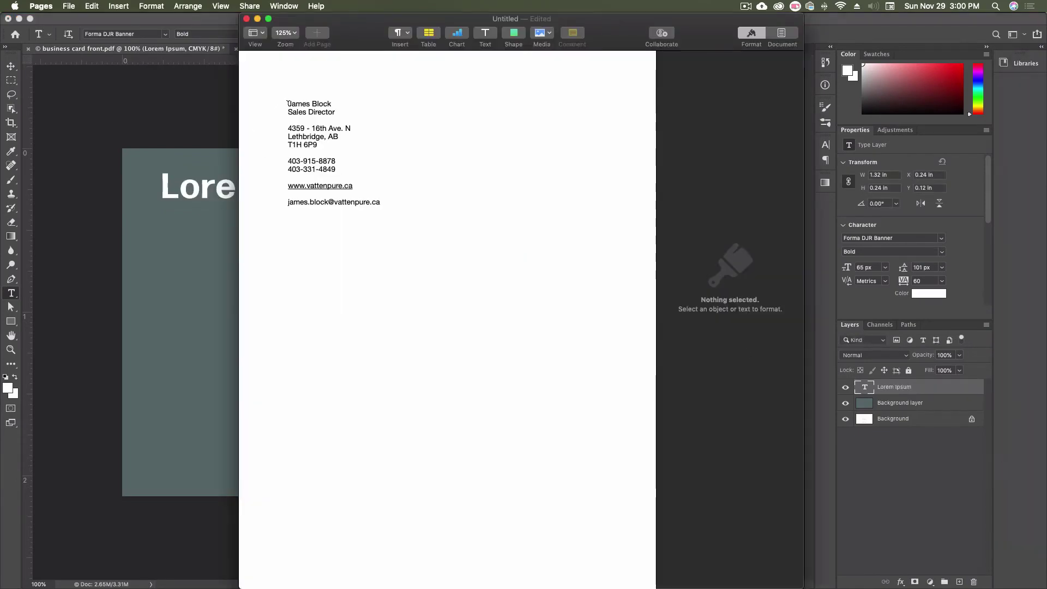
pyautogui.tripleClick(334, 103)
pyautogui.press('super+c')
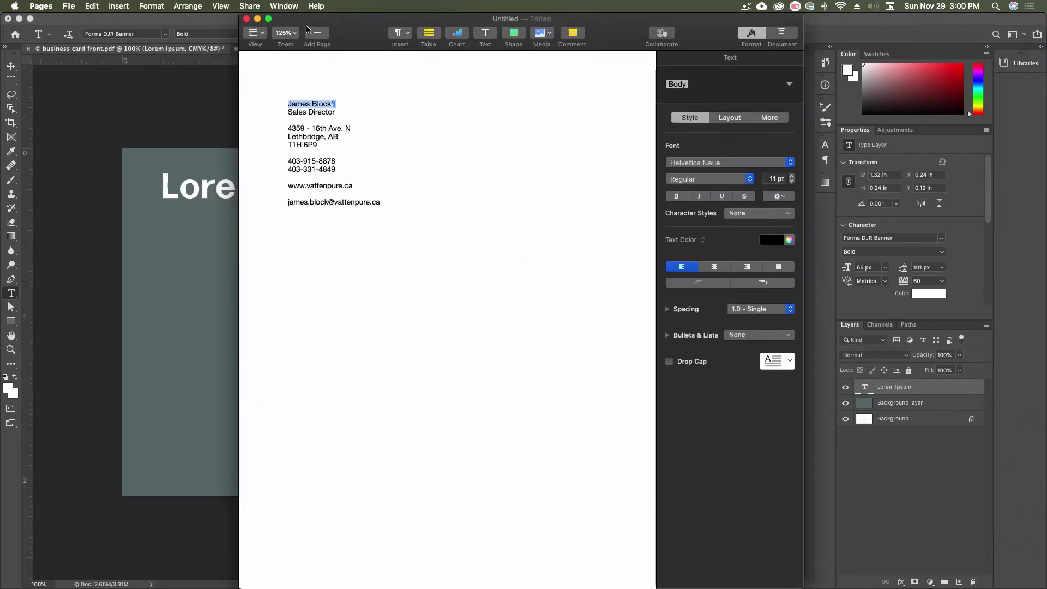
pyautogui.click(236, 30)
pyautogui.tripleClick(263, 188)
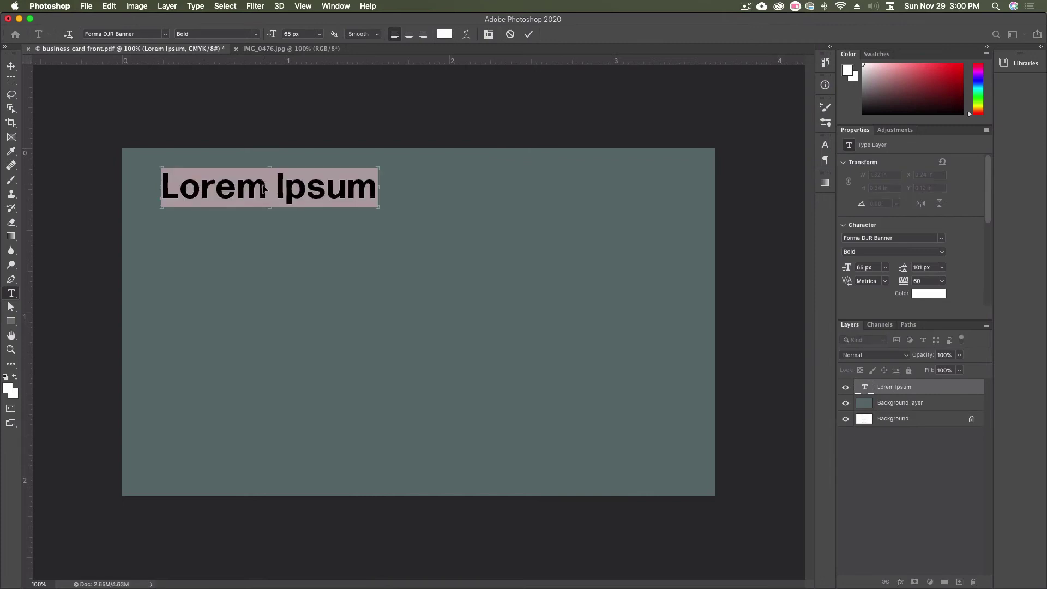
pyautogui.press('super+v')
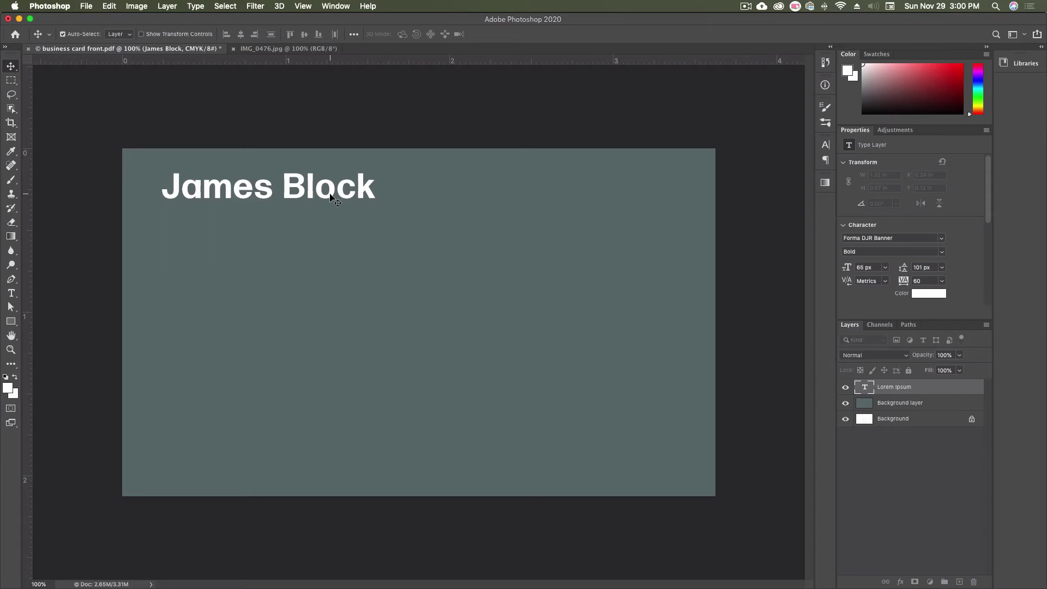
# Duplicate the name text just below the original, check the layout against the sketches and move the copy to the card's lower right
pyautogui.moveTo(331, 197); pyautogui.dragTo(331, 229)
pyautogui.click(272, 49)
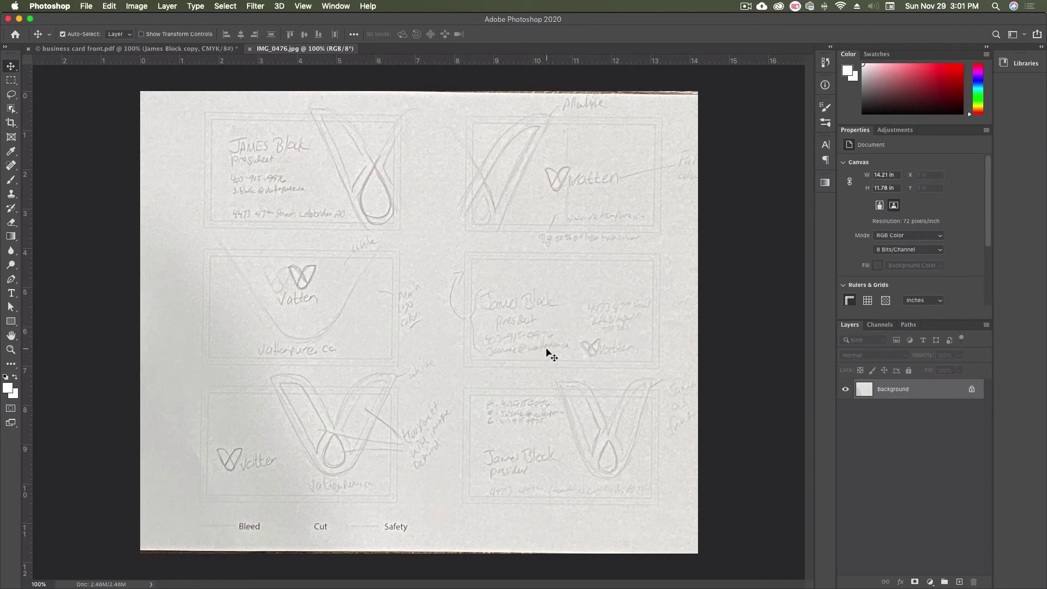
pyautogui.click(136, 49)
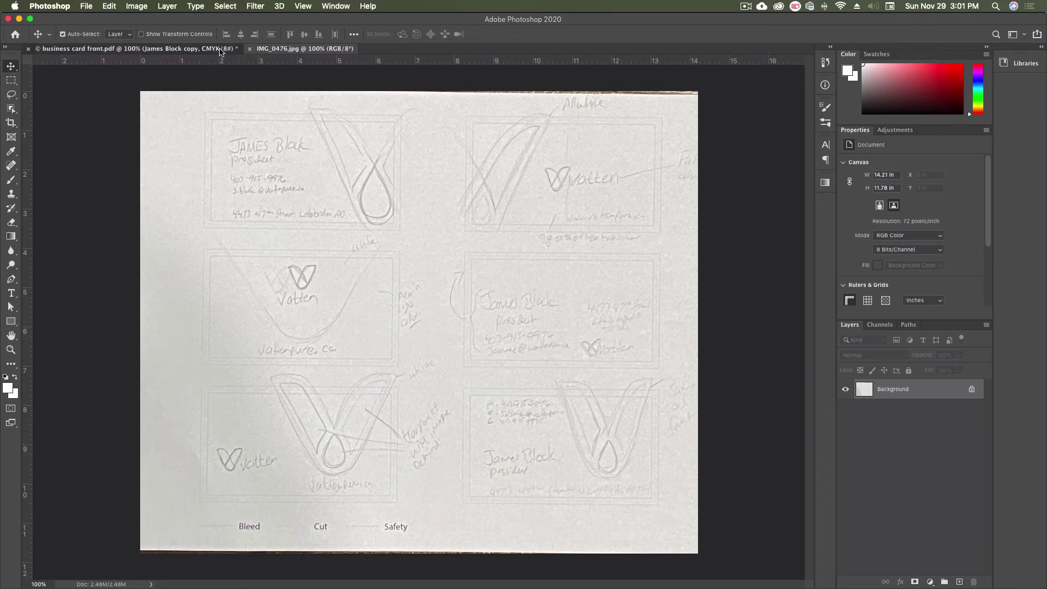
pyautogui.moveTo(309, 224); pyautogui.dragTo(601, 327)
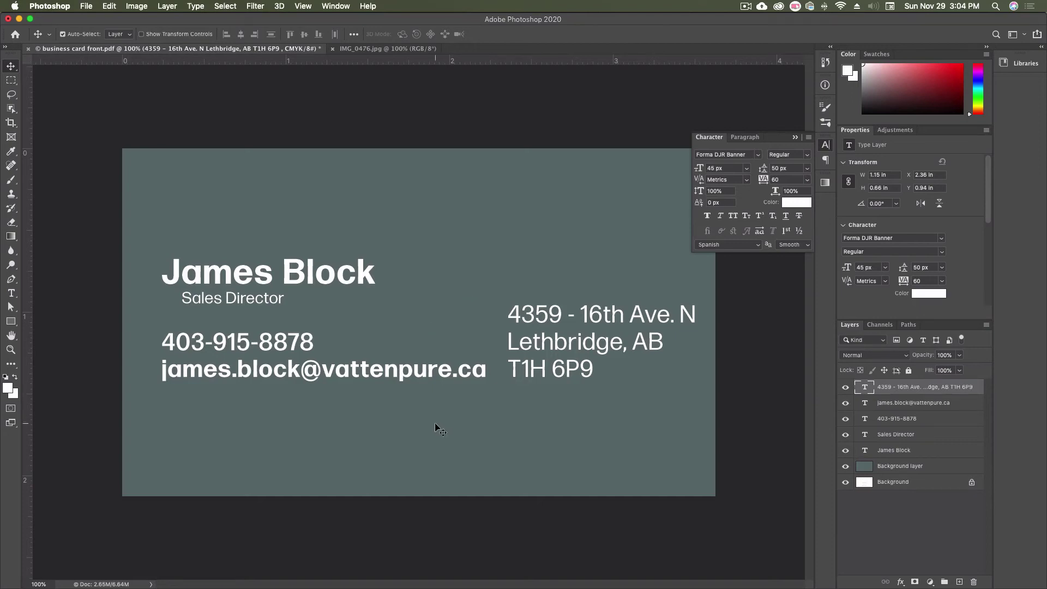
# Lower the Background layer's opacity to 29% to reveal the template's cut and safety lines
pyautogui.click(845, 467)
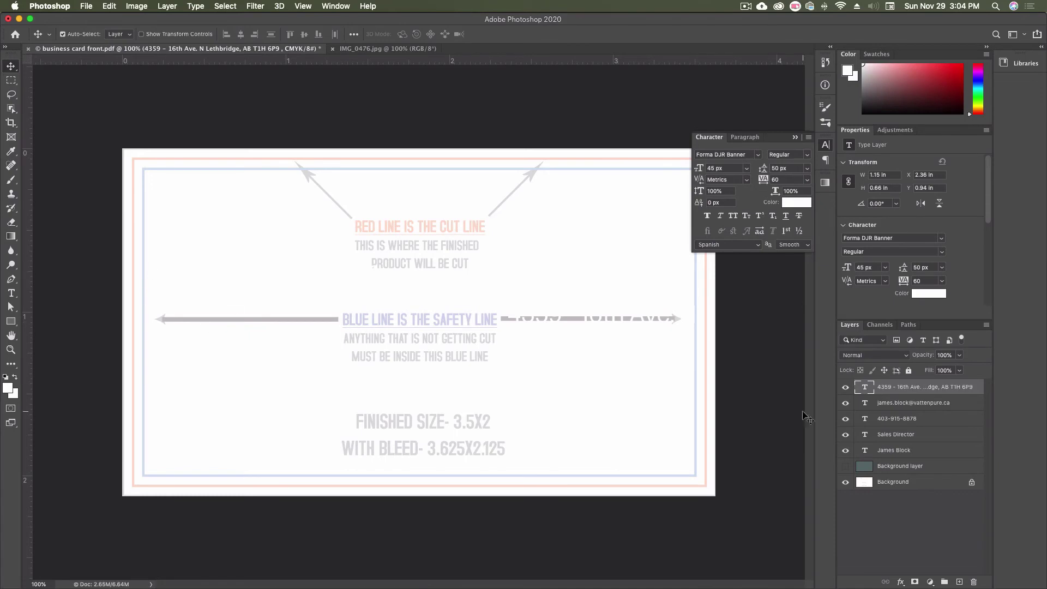
pyautogui.click(846, 466)
pyautogui.click(900, 466)
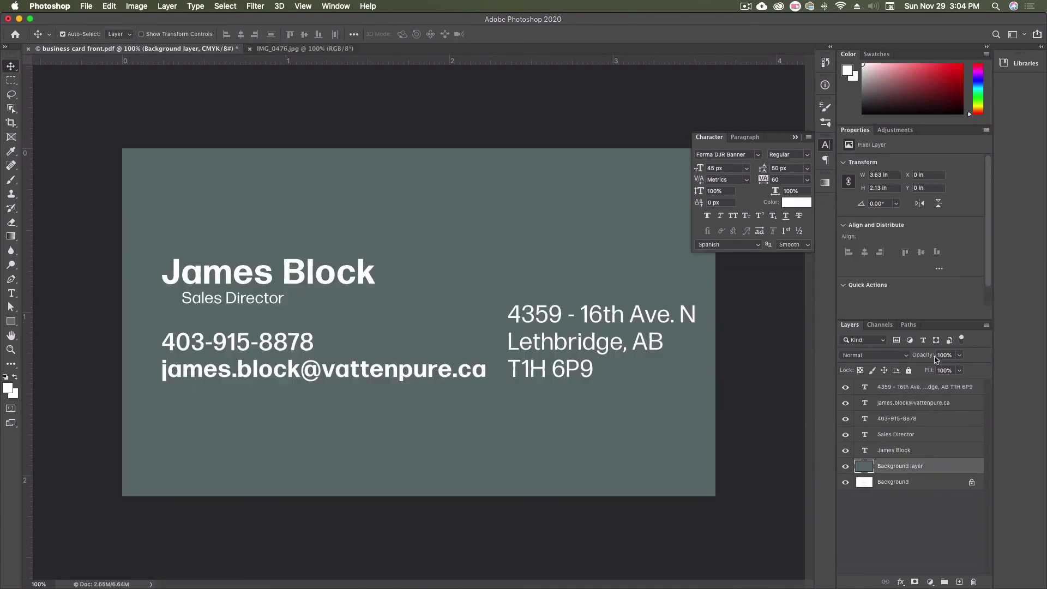
pyautogui.click(959, 355)
pyautogui.moveTo(961, 370); pyautogui.dragTo(926, 371)
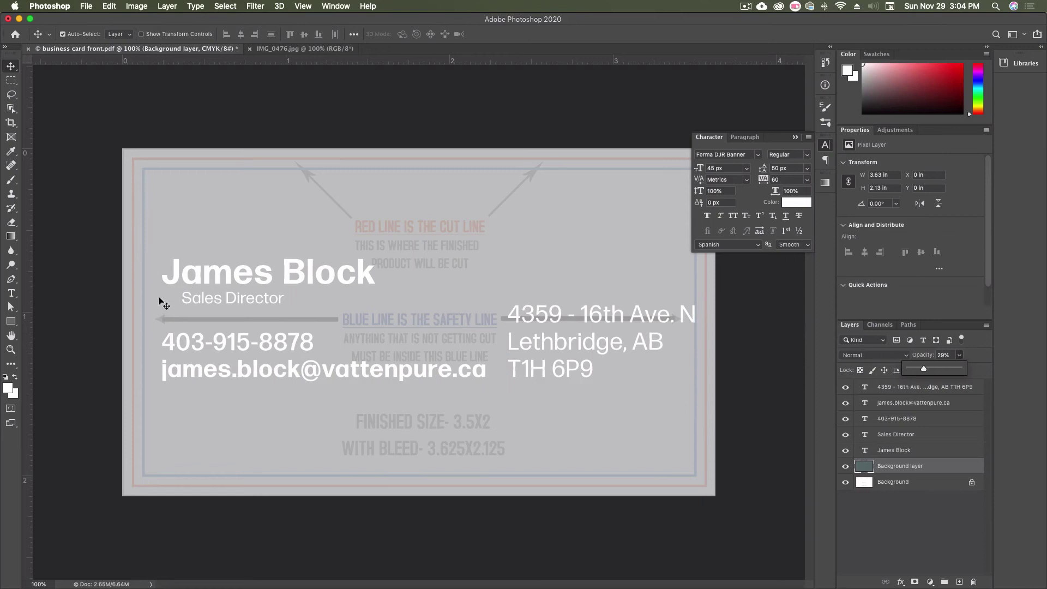
# Nudge the name, job title, phone and e-mail layers 20 px left and the address layer 10 px left, within the safety lines
pyautogui.click(903, 448)
pyautogui.click(903, 448)
pyautogui.keyDown('super'); pyautogui.click(903, 435); pyautogui.keyUp('super')
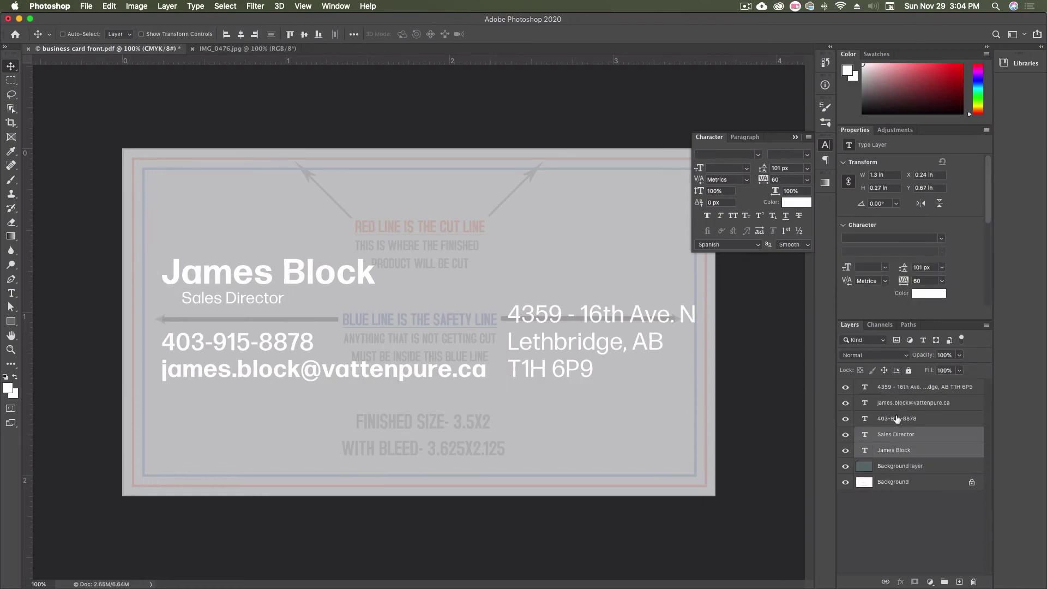
pyautogui.keyDown('super'); pyautogui.click(900, 419); pyautogui.keyUp('super')
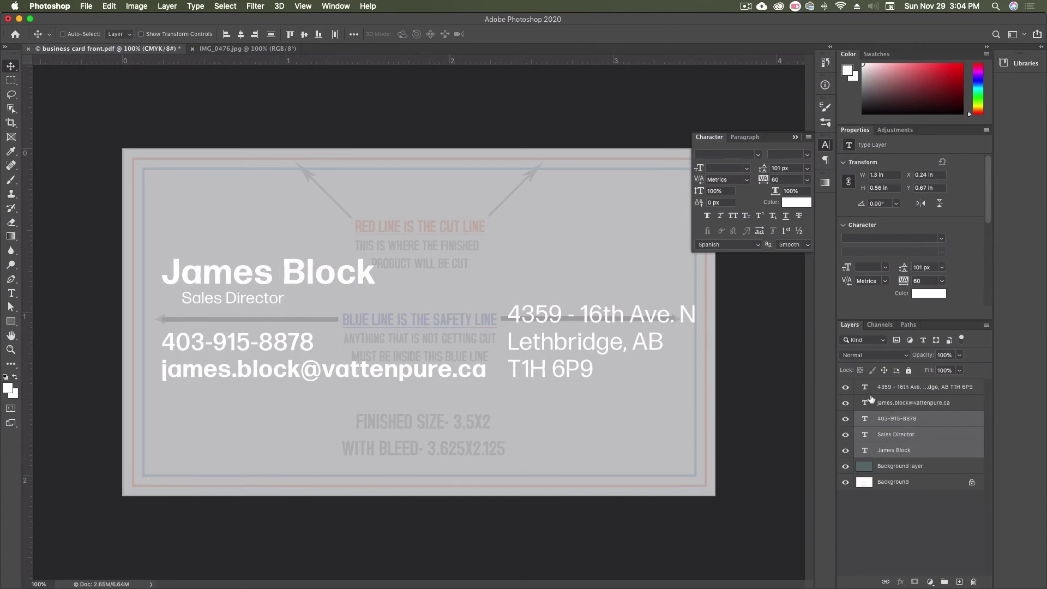
pyautogui.keyDown('super'); pyautogui.click(894, 403); pyautogui.keyUp('super')
pyautogui.hotkey('shift', 'Left')
pyautogui.hotkey('shift', 'Left')
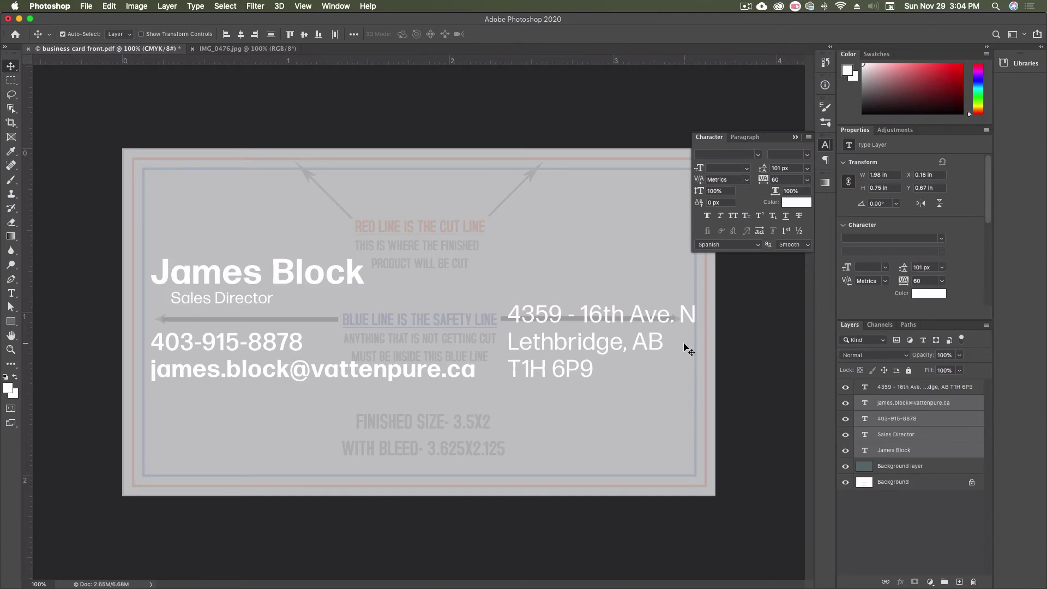
pyautogui.click(896, 387)
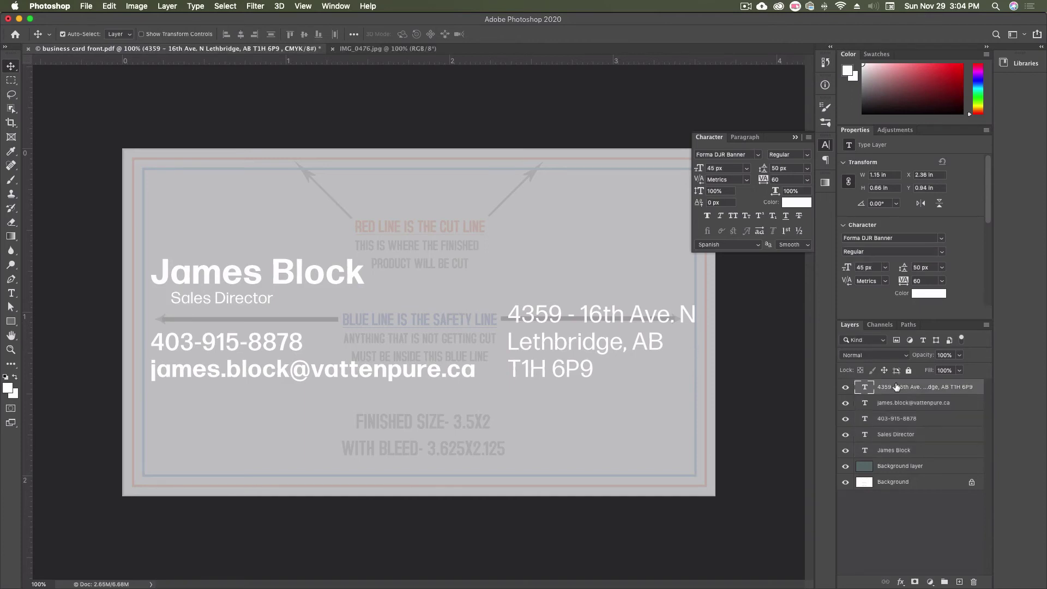
pyautogui.hotkey('shift', 'Left')
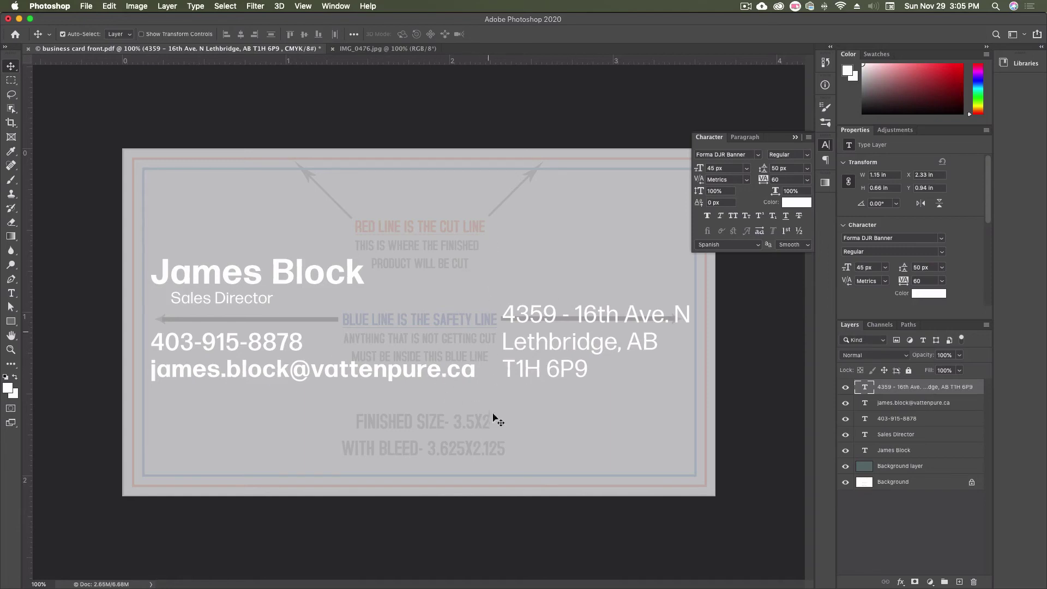
# Set the e-mail text's font size to 30 px
pyautogui.click(467, 373)
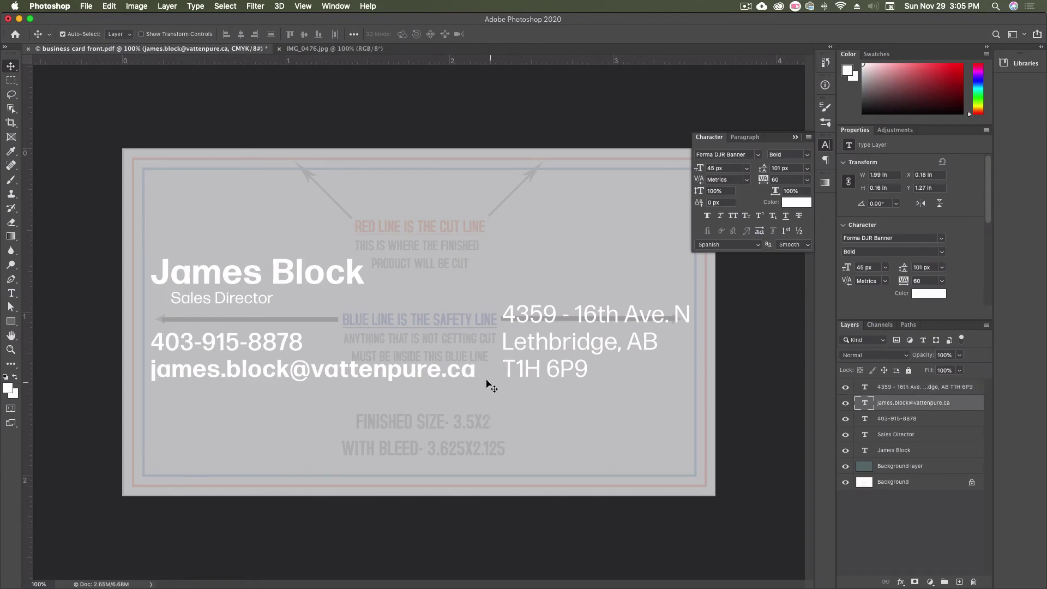
pyautogui.click(729, 166)
pyautogui.write('30')
pyautogui.press('Tab')
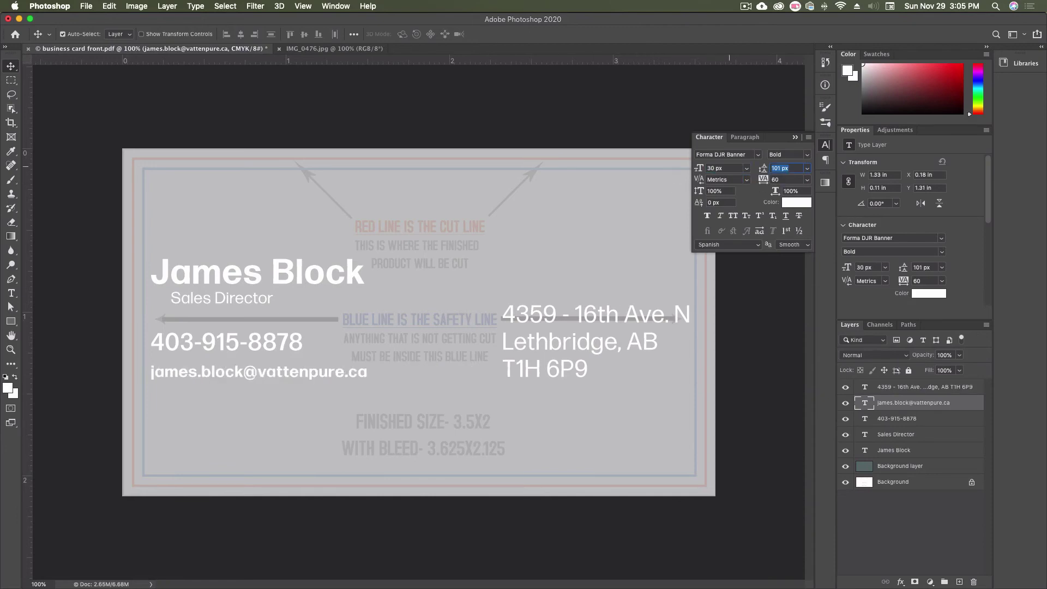
# Nudge the e-mail text up about 10 px, closer to the phone number
pyautogui.click(10, 68)
pyautogui.press('Up')
pyautogui.press('Up')
pyautogui.press('Up')
pyautogui.press('Up')
pyautogui.press('Up')
pyautogui.press('Up')
pyautogui.press('Up')
pyautogui.press('Up')
pyautogui.press('Up')
pyautogui.press('Up')
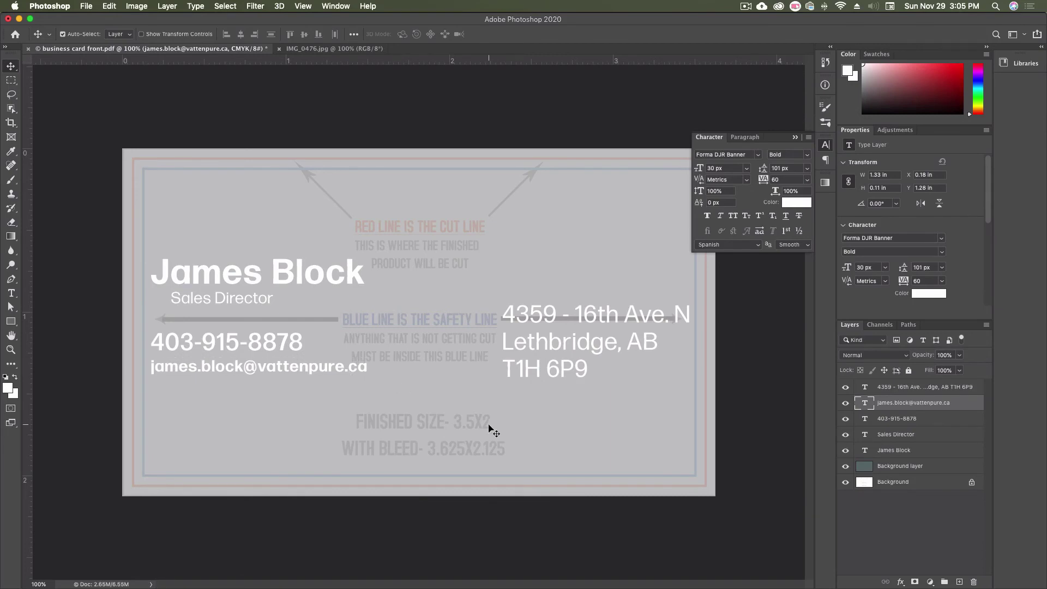
# Set the address text's font size to 30 px and its leading to 36 px
pyautogui.click(537, 319)
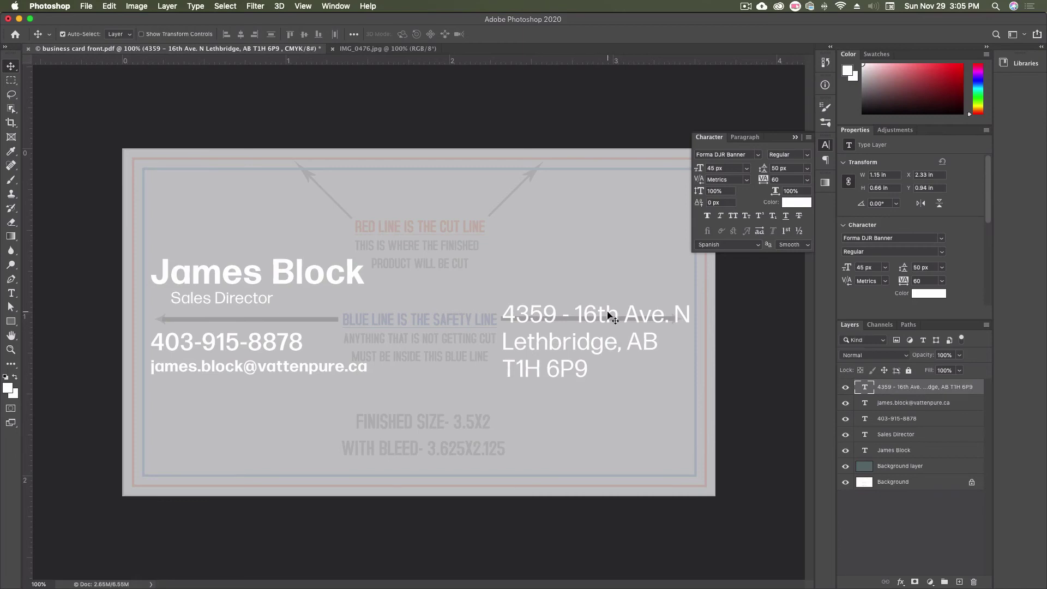
pyautogui.click(715, 166)
pyautogui.write('30')
pyautogui.press('Tab')
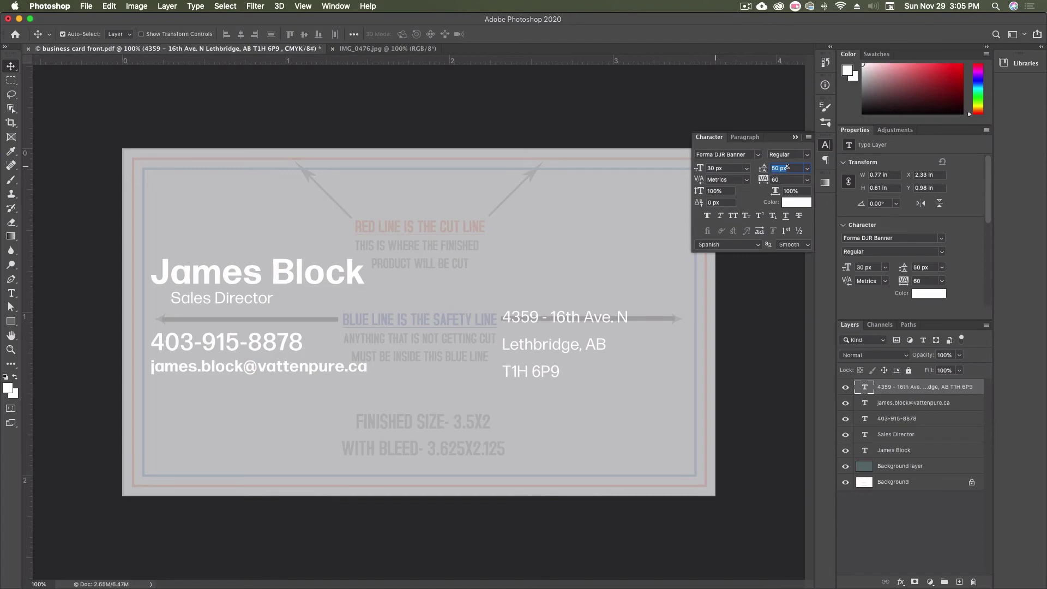
pyautogui.scroll(-5, 787, 167)
pyautogui.scroll(-3, 785, 168)
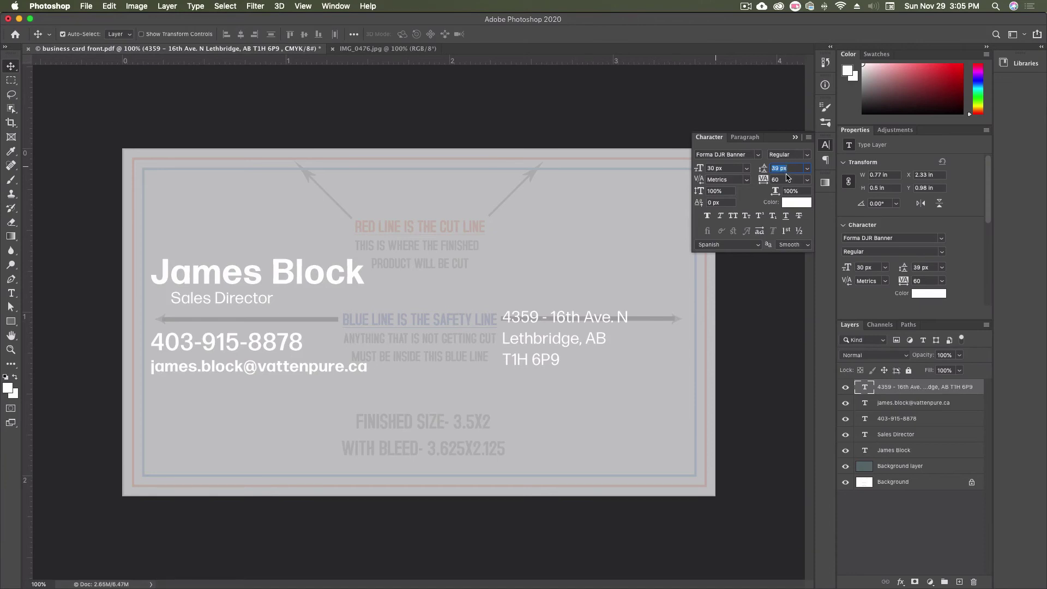
pyautogui.scroll(-3, 787, 168)
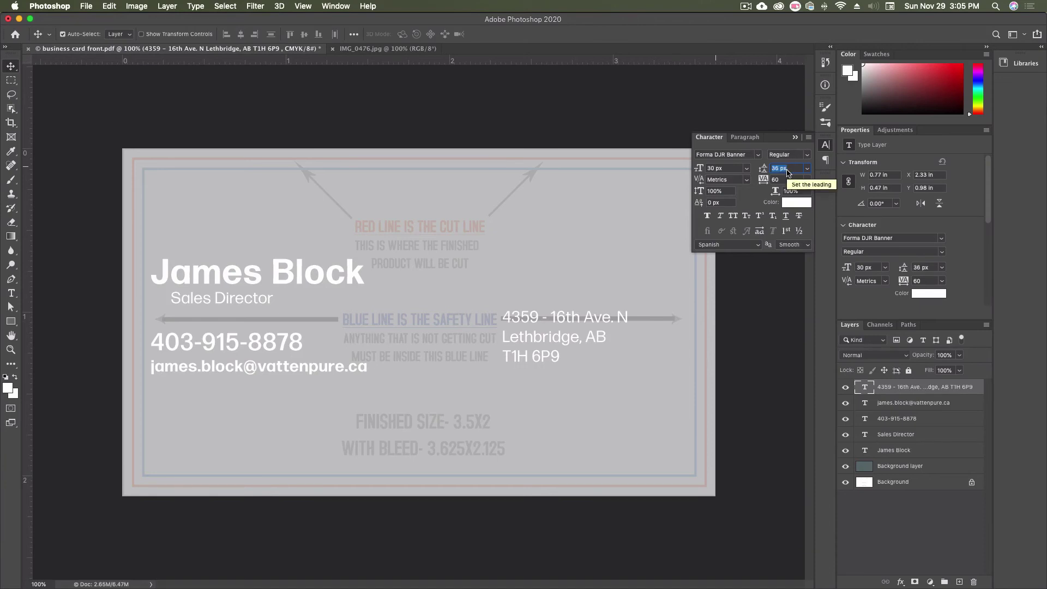
# Align the bottom edges of the address and e-mail text, and move the address right to just inside the safety line
pyautogui.click(525, 312)
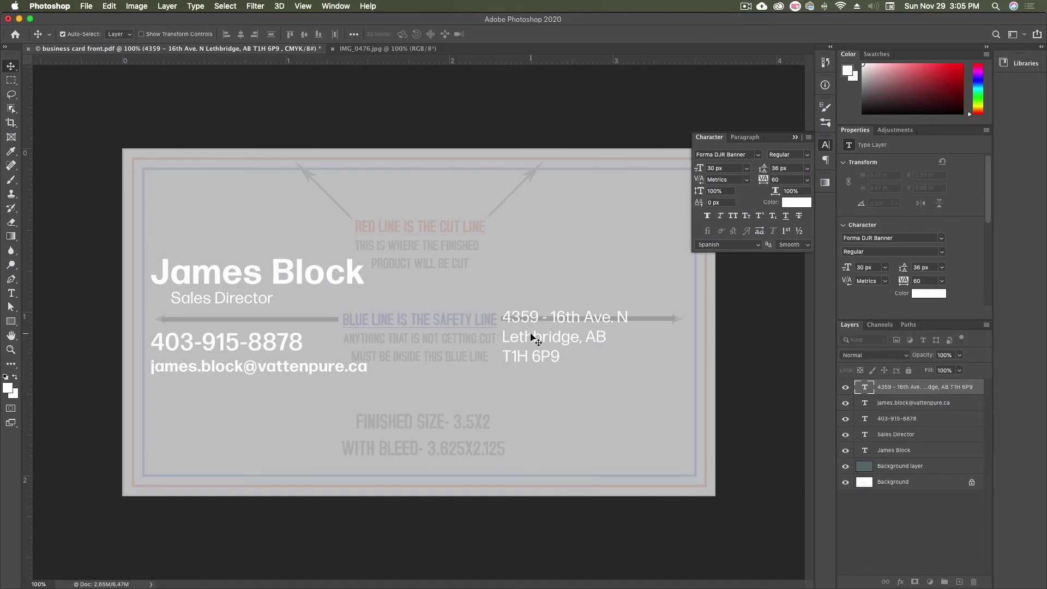
pyautogui.keyDown('shift'); pyautogui.click(905, 403); pyautogui.keyUp('shift')
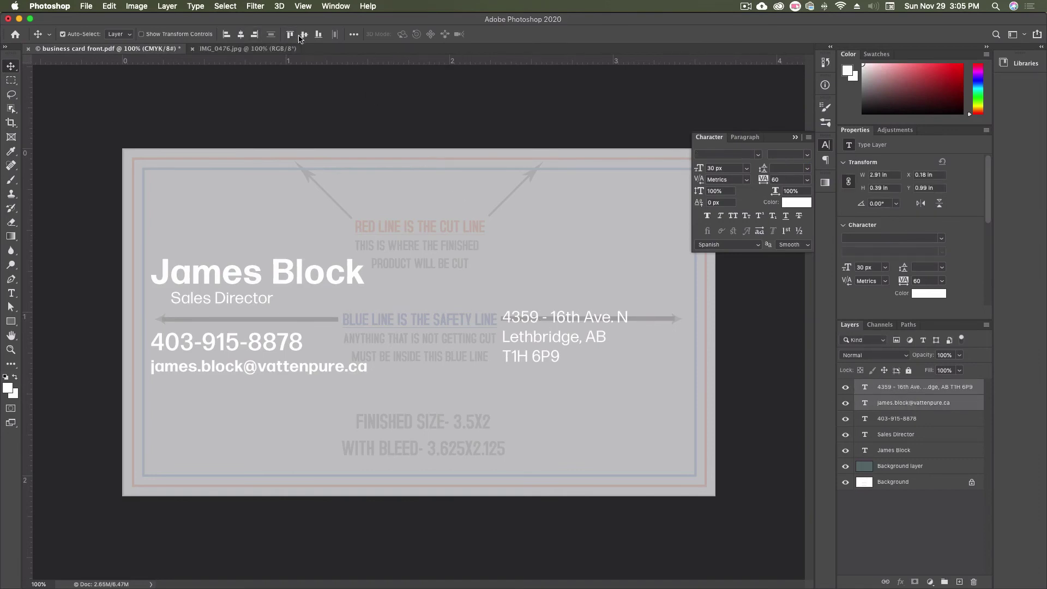
pyautogui.click(318, 35)
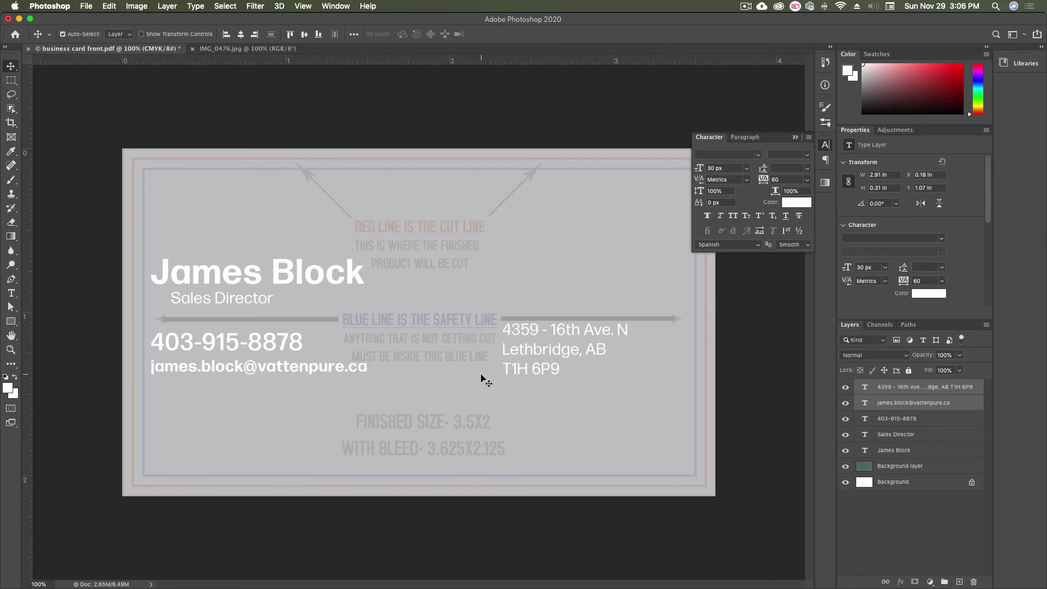
pyautogui.click(911, 389)
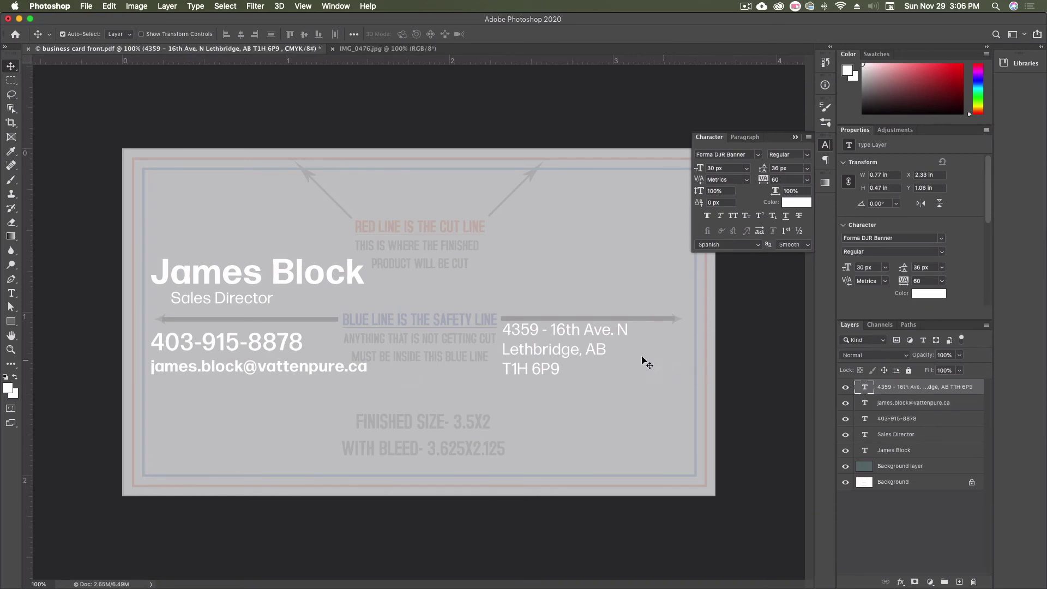
pyautogui.moveTo(598, 355); pyautogui.dragTo(656, 357)
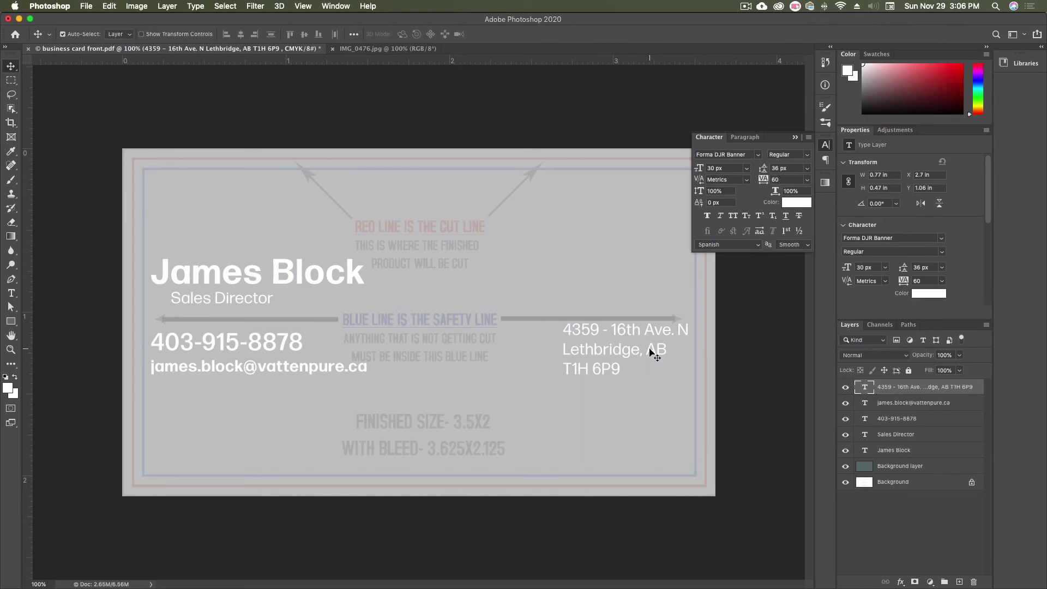
# Group the five text layers into a new group named "Text Layers"
pyautogui.keyDown('shift'); pyautogui.click(897, 450); pyautogui.keyUp('shift')
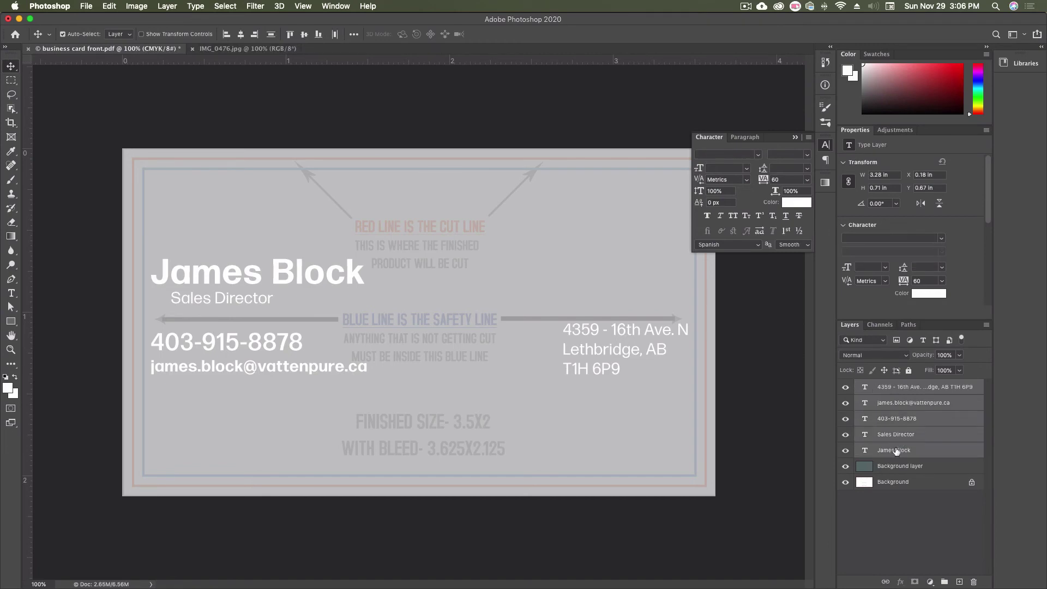
pyautogui.click(986, 325)
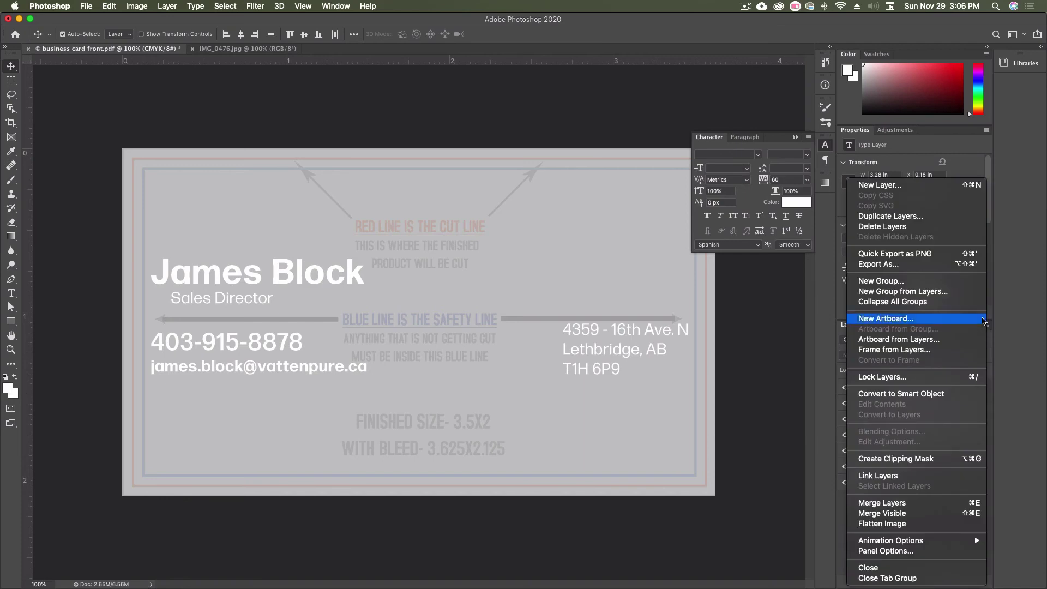
pyautogui.click(937, 294)
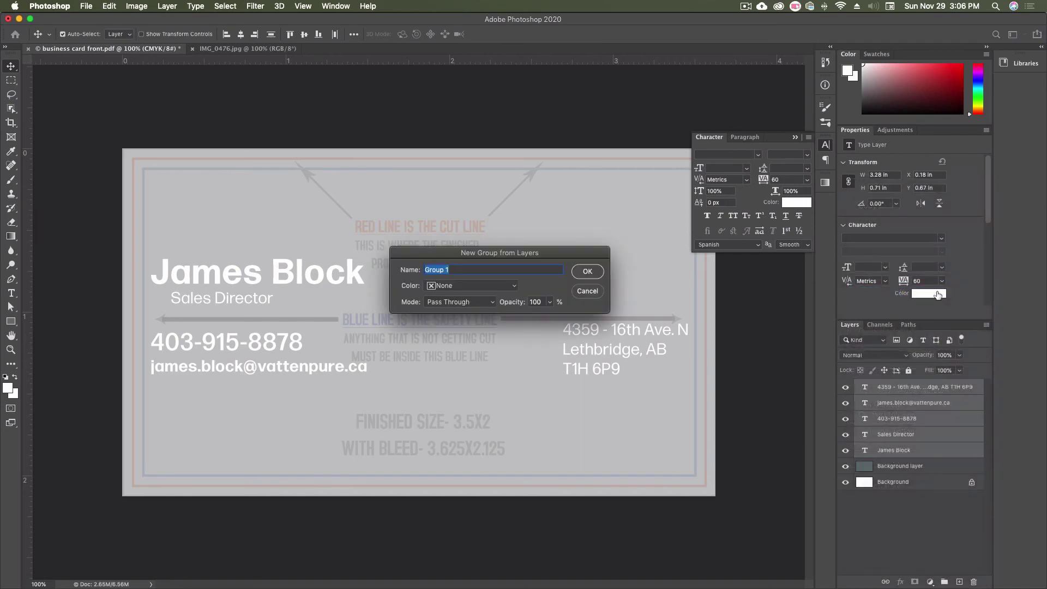
pyautogui.write('Text Layers')
pyautogui.click(593, 274)
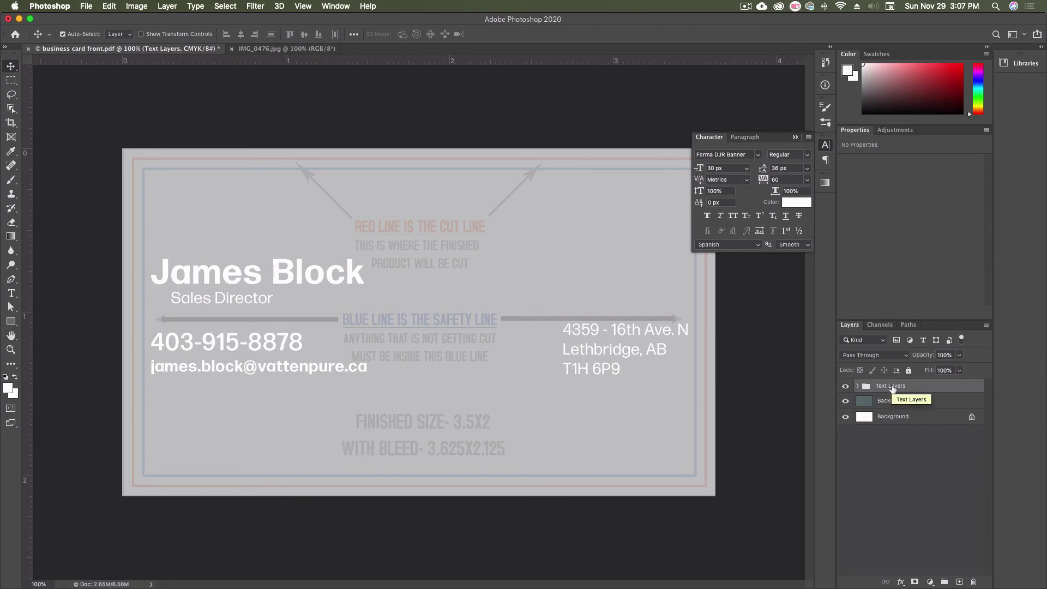
# Centre the Text Layers group horizontally on the full canvas, then clear the selection
pyautogui.press('super+a')
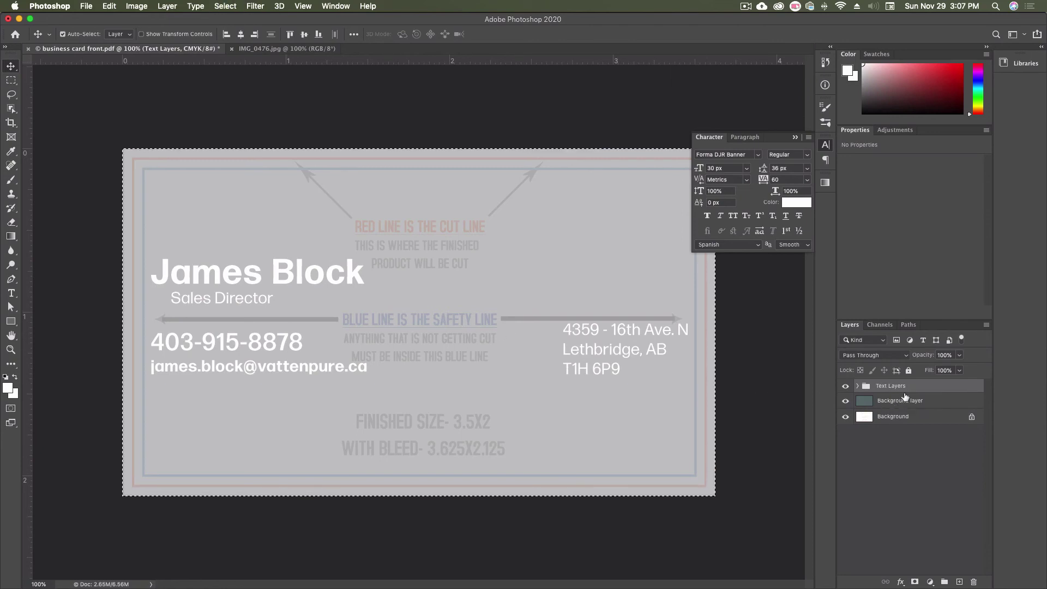
pyautogui.click(857, 385)
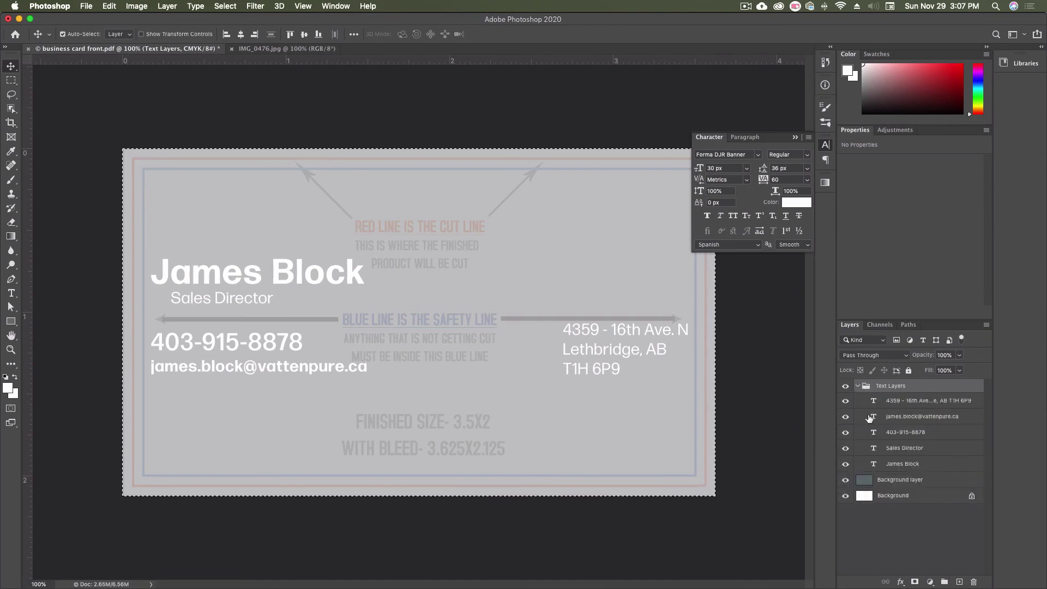
pyautogui.click(858, 385)
pyautogui.click(241, 34)
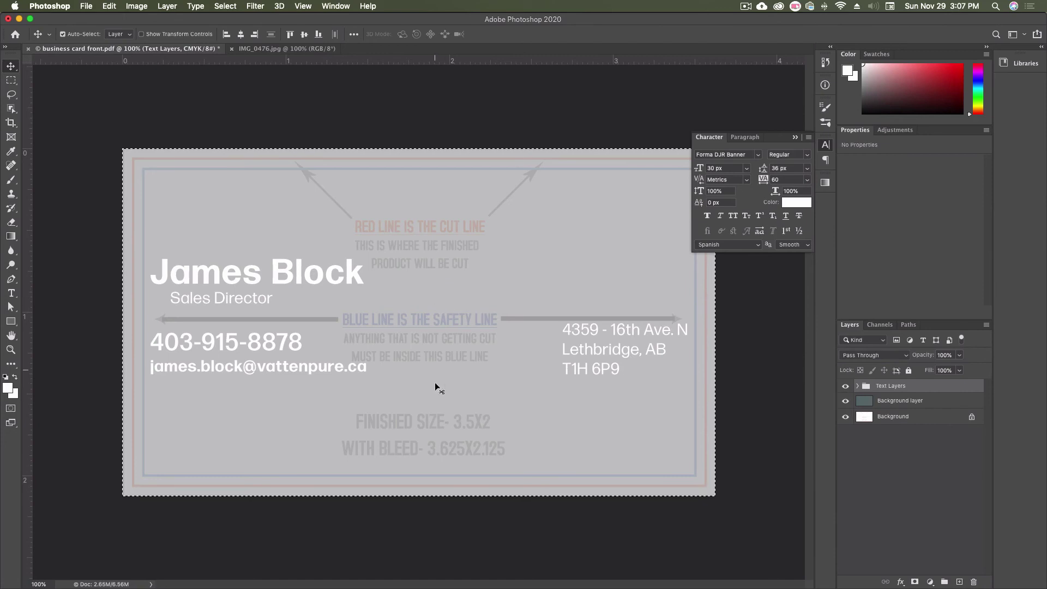
pyautogui.press('super+d')
# Raise the opacity of the Background layer to 100%, then deselect the layer
pyautogui.click(925, 406)
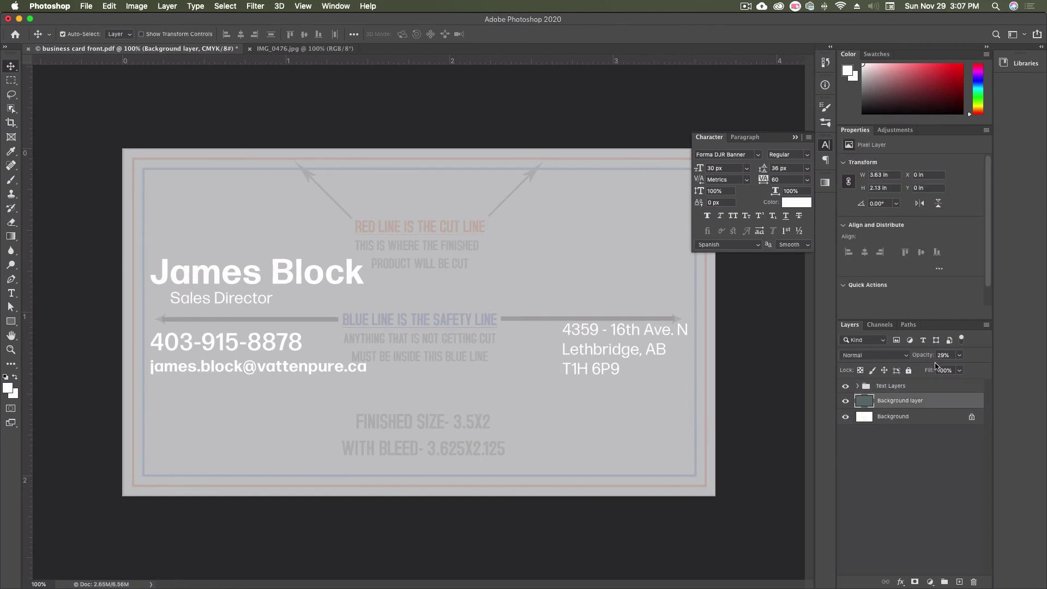
pyautogui.click(959, 355)
pyautogui.moveTo(949, 371); pyautogui.dragTo(984, 369)
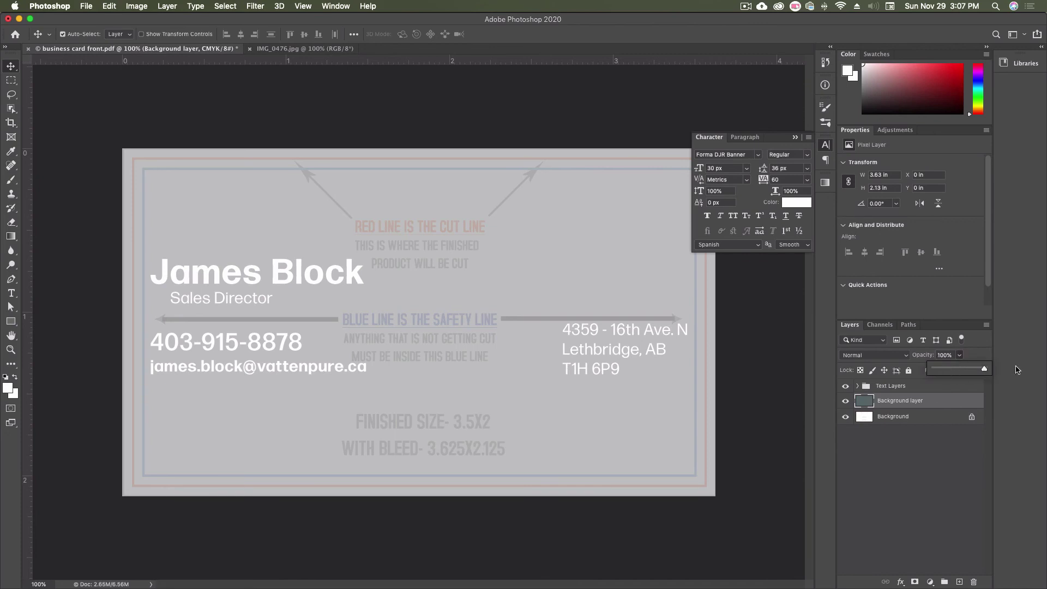
pyautogui.click(360, 125)
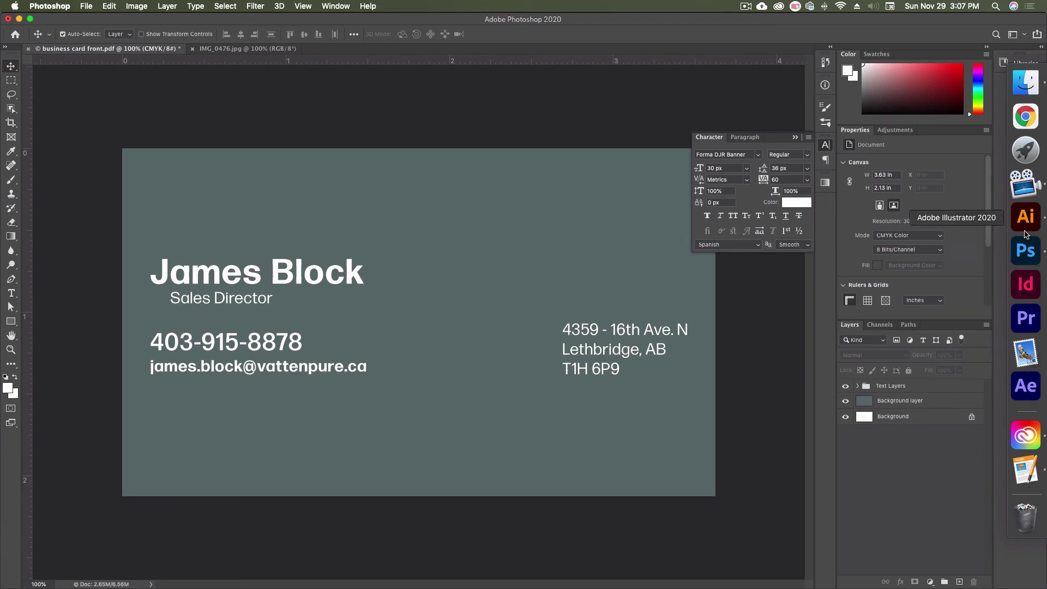
# Switch to Illustrator and copy the horizontal vatten logo with white lettering from the blue artboard, leaving out its background rectangle
pyautogui.click(1035, 216)
pyautogui.click(311, 213)
pyautogui.scroll(-10, 312, 214)
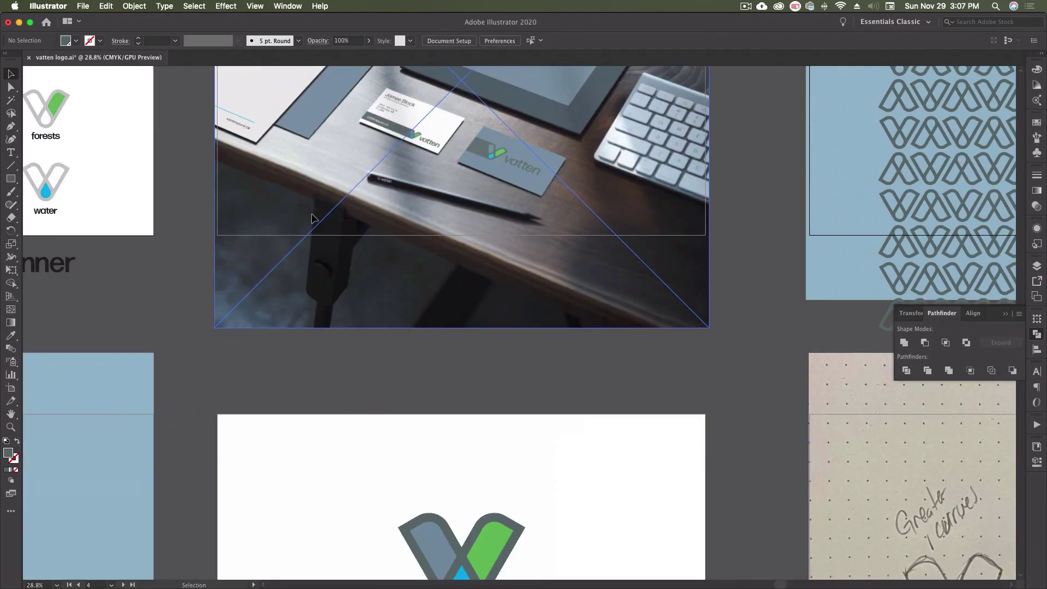
pyautogui.hscroll(-15, 312, 214)
pyautogui.scroll(8, 312, 213)
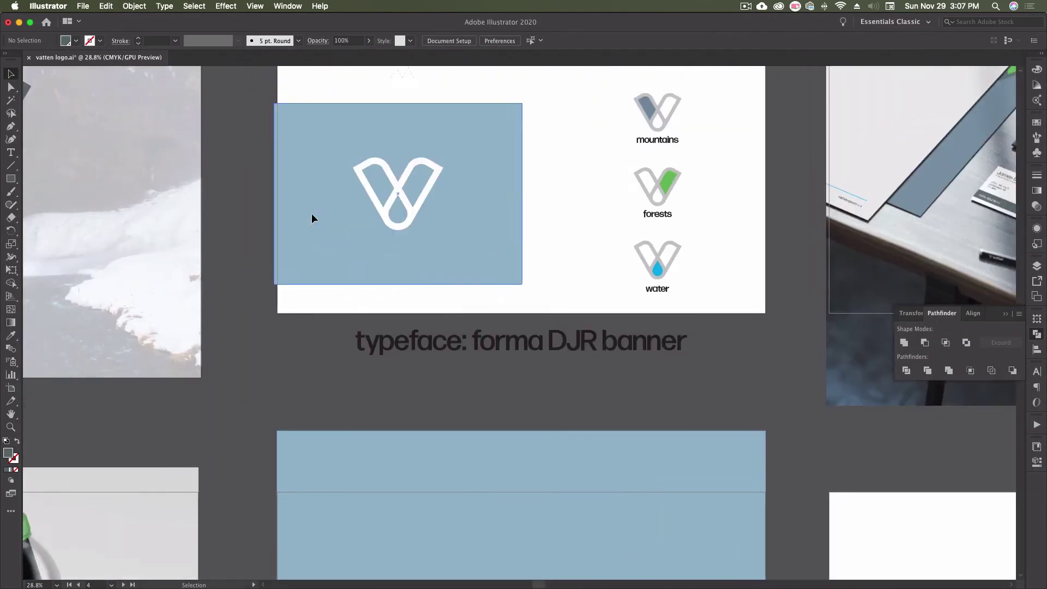
pyautogui.hscroll(20, 312, 214)
pyautogui.scroll(-3, 311, 214)
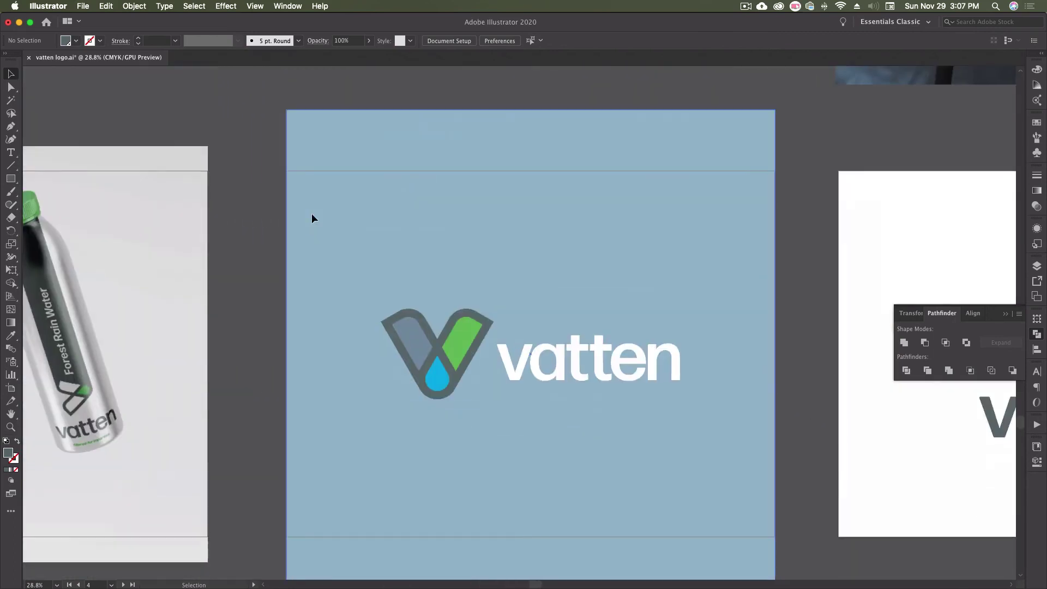
pyautogui.moveTo(257, 237); pyautogui.dragTo(663, 414)
pyautogui.keyDown('shift'); pyautogui.click(743, 364); pyautogui.keyUp('shift')
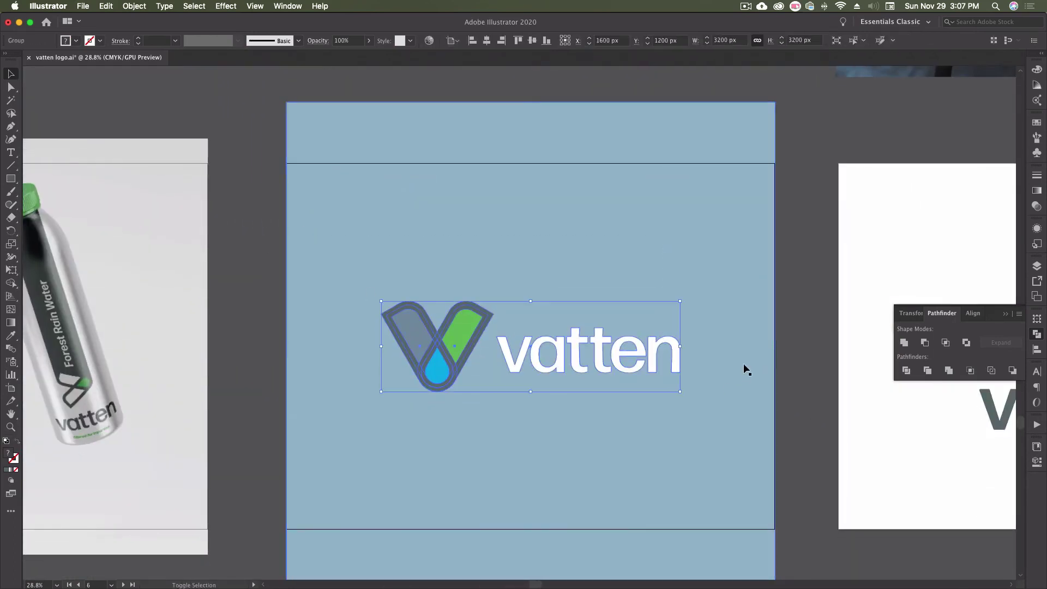
# Switch to Photoshop, paste the logo as a Smart Object about 0.9 in wide below the address, and check it against the safety line
pyautogui.moveTo(1036, 302)
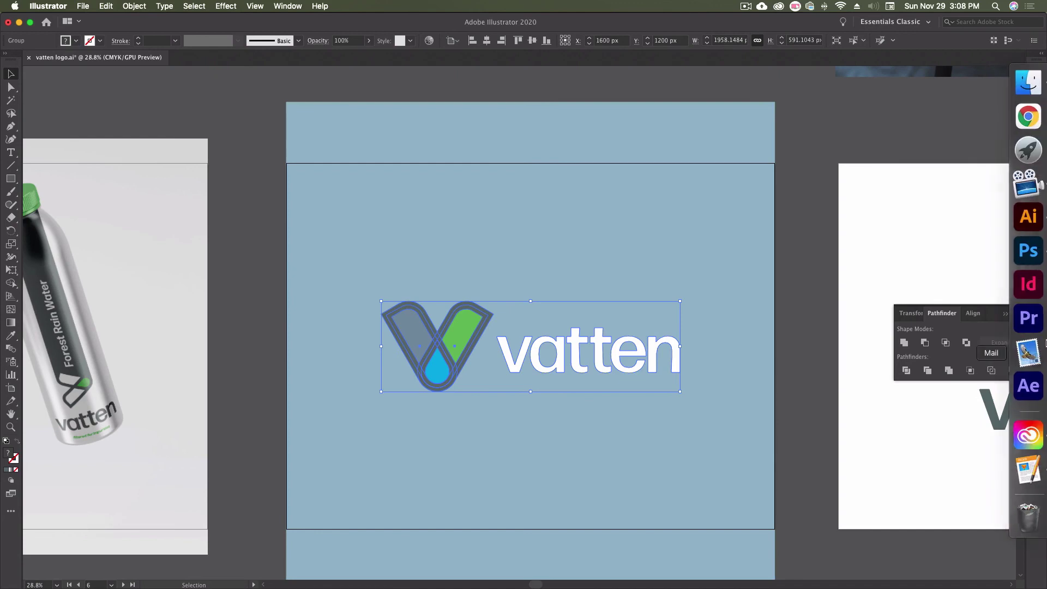
pyautogui.click(1025, 251)
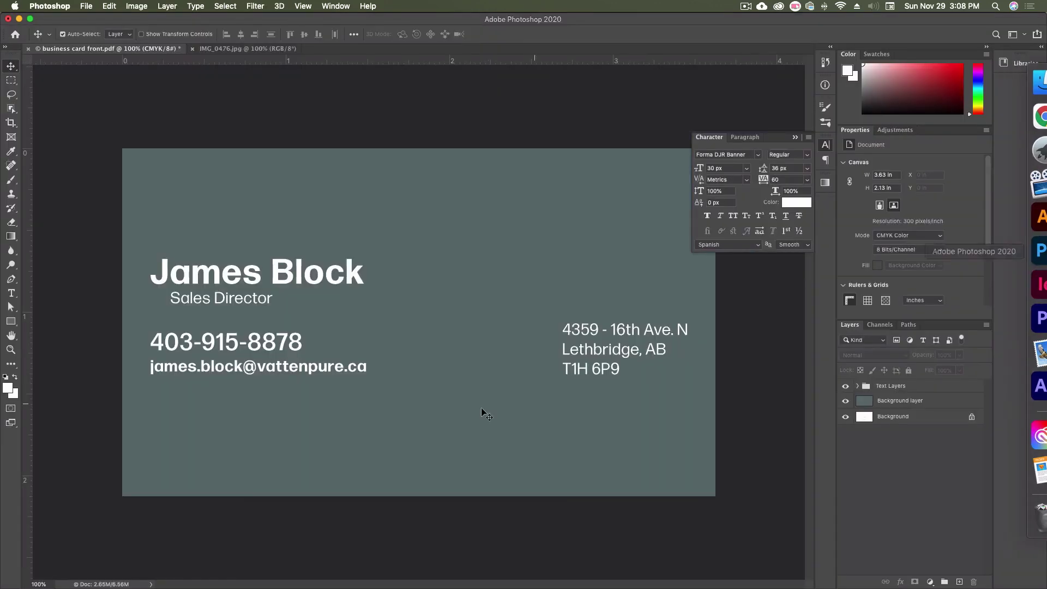
pyautogui.press('super+v')
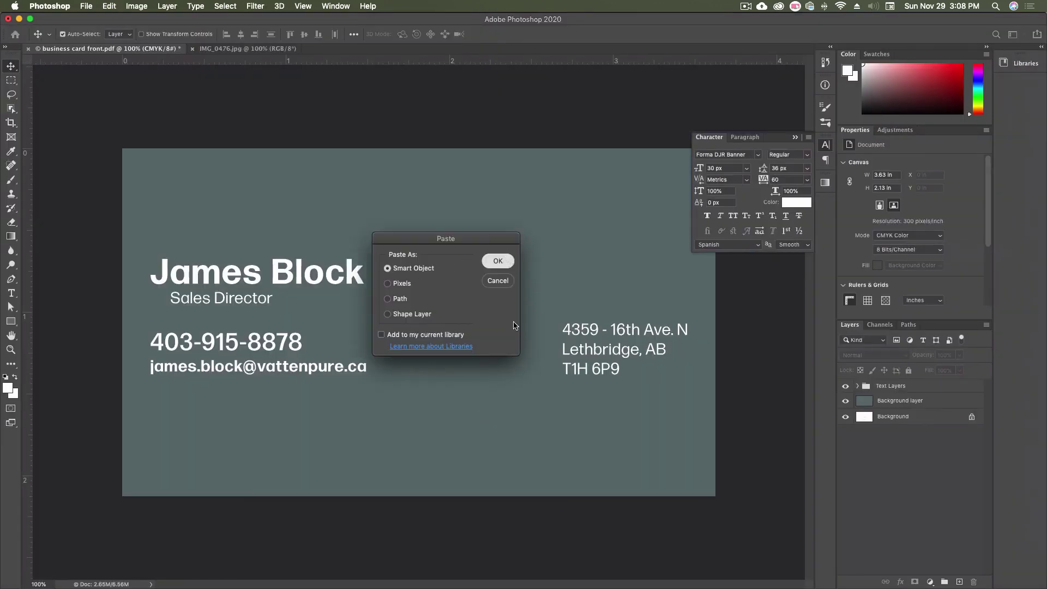
pyautogui.click(497, 261)
pyautogui.moveTo(129, 323); pyautogui.dragTo(576, 446)
pyautogui.press('Return')
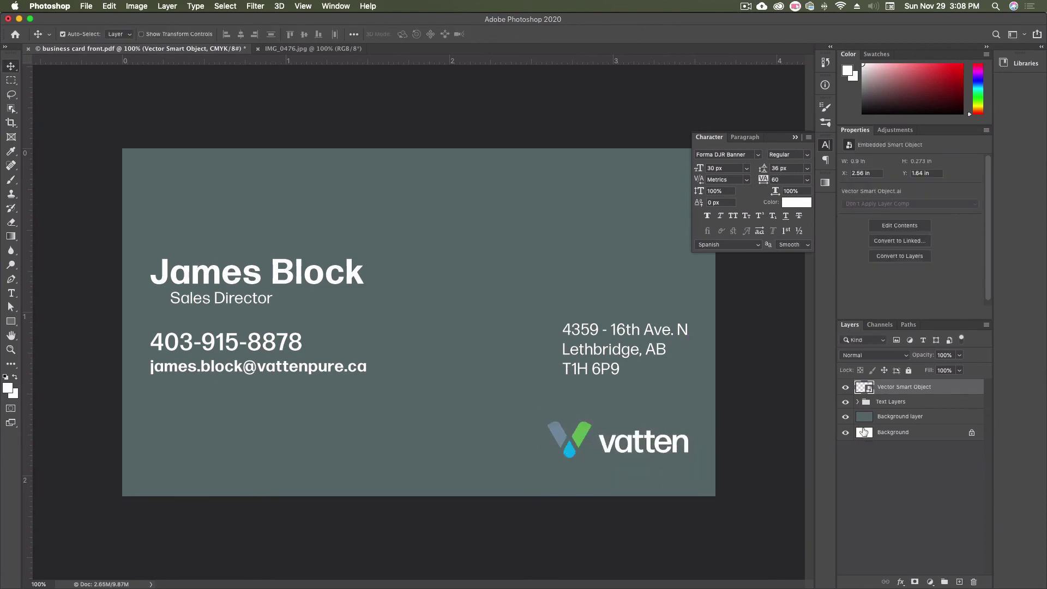
pyautogui.click(845, 417)
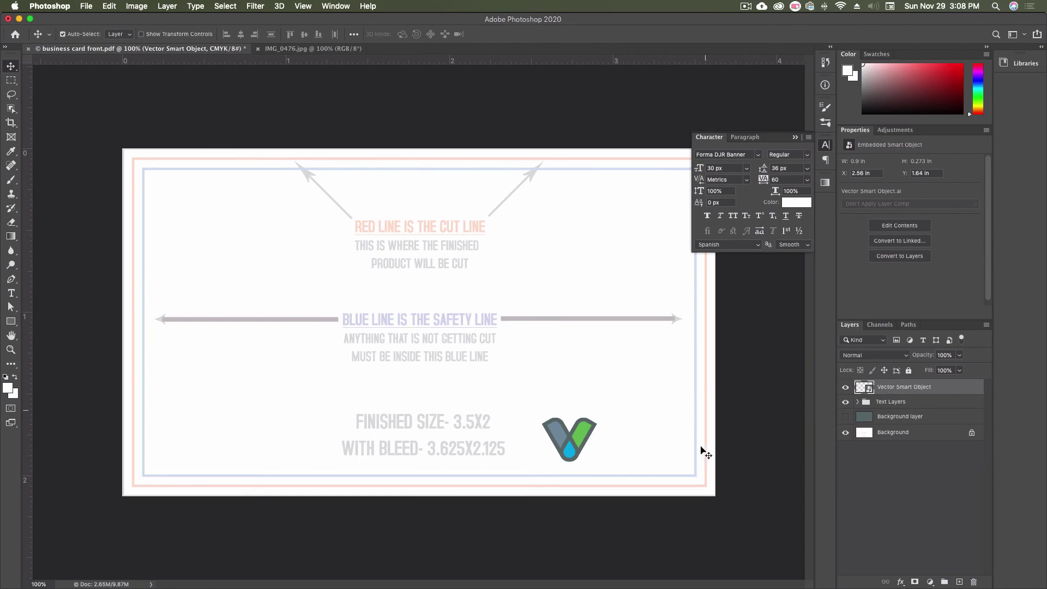
pyautogui.click(845, 417)
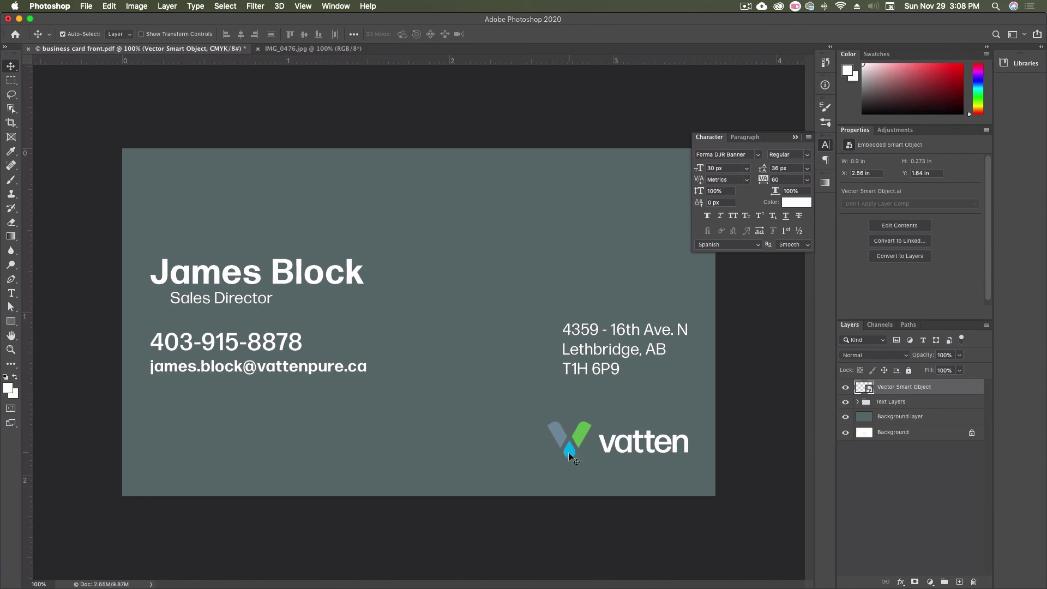
# Shorten the Background layer to about 1.55 in high by raising its bottom edge to just below the contact text
pyautogui.click(795, 137)
pyautogui.click(905, 417)
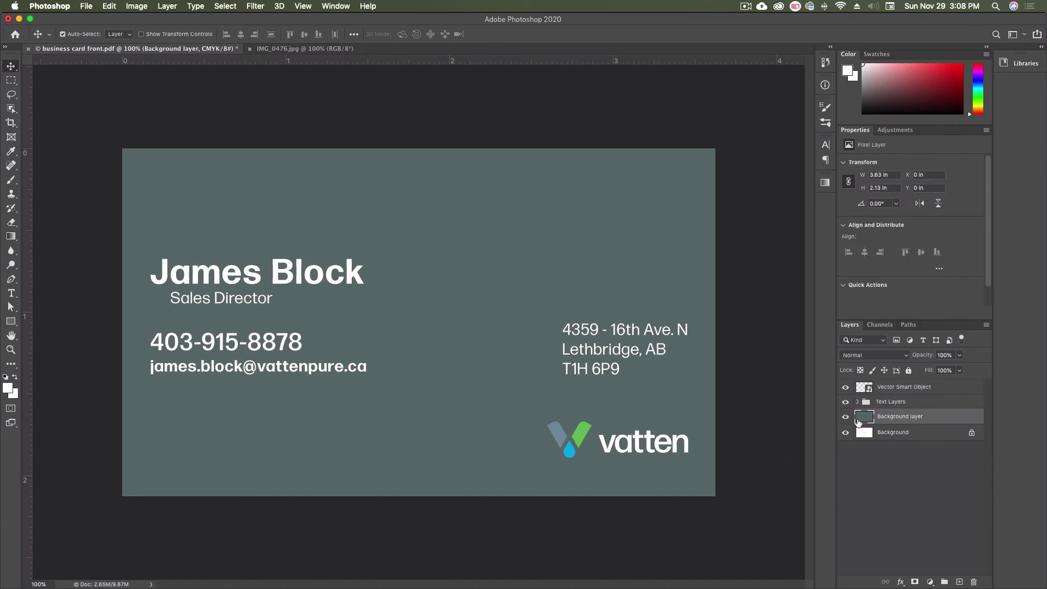
pyautogui.press('super+t')
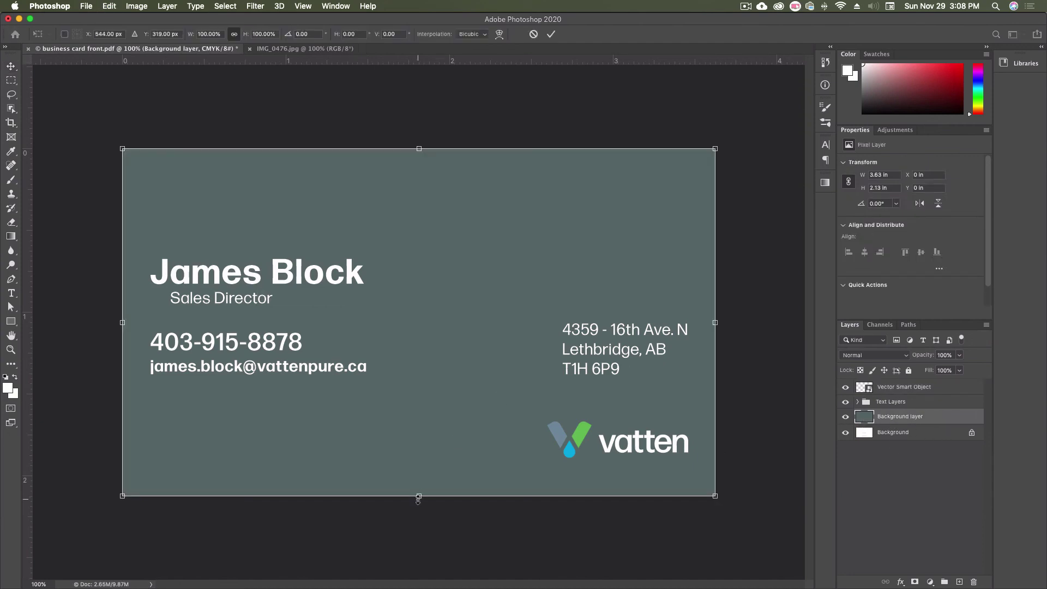
pyautogui.moveTo(419, 498); pyautogui.dragTo(425, 404)
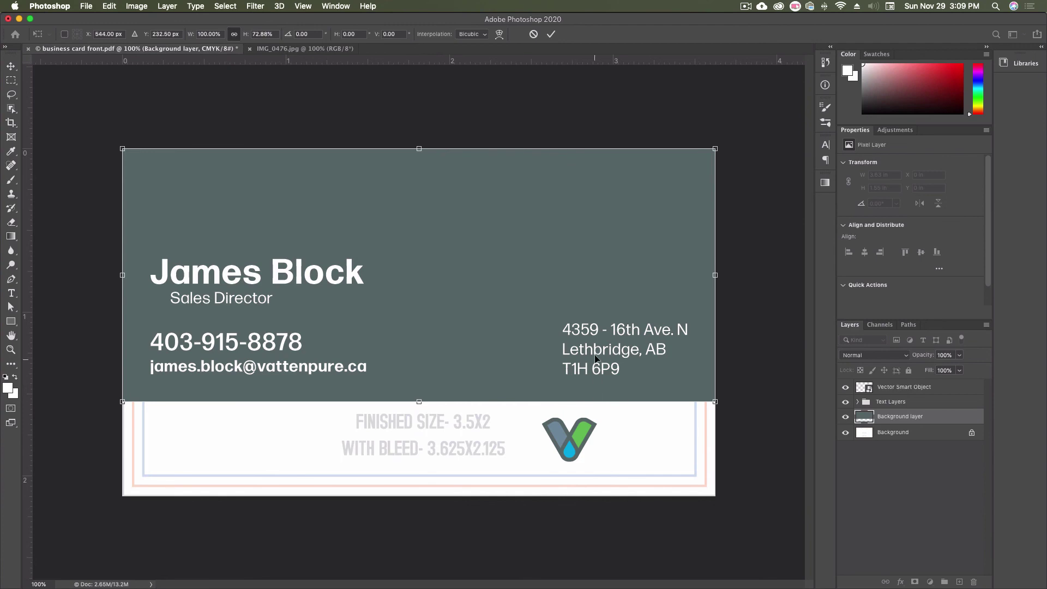
pyautogui.press('Return')
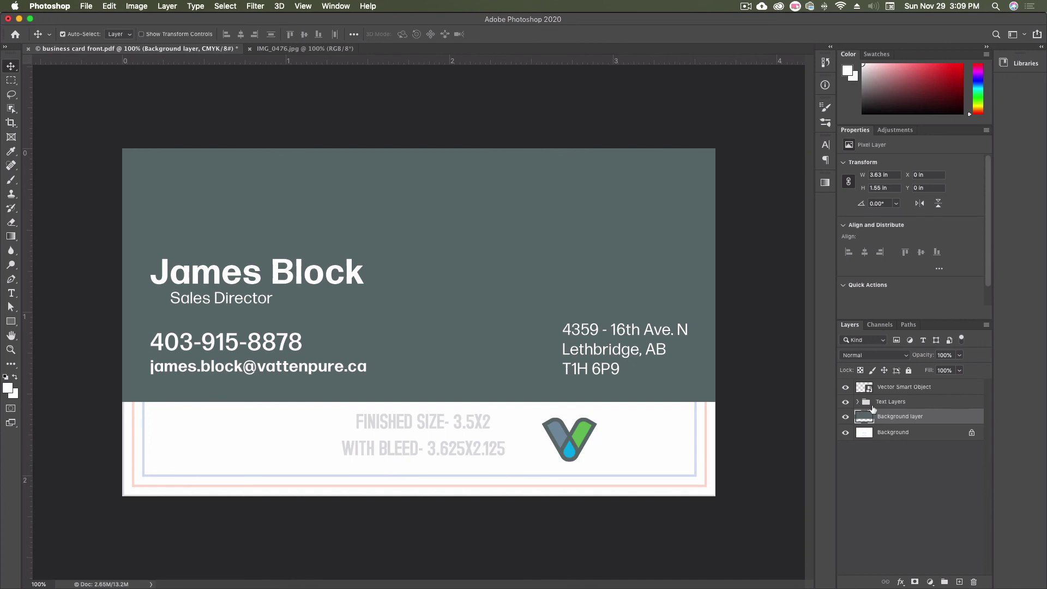
# Delete the pasted logo's Vector Smart Object layer
pyautogui.click(900, 387)
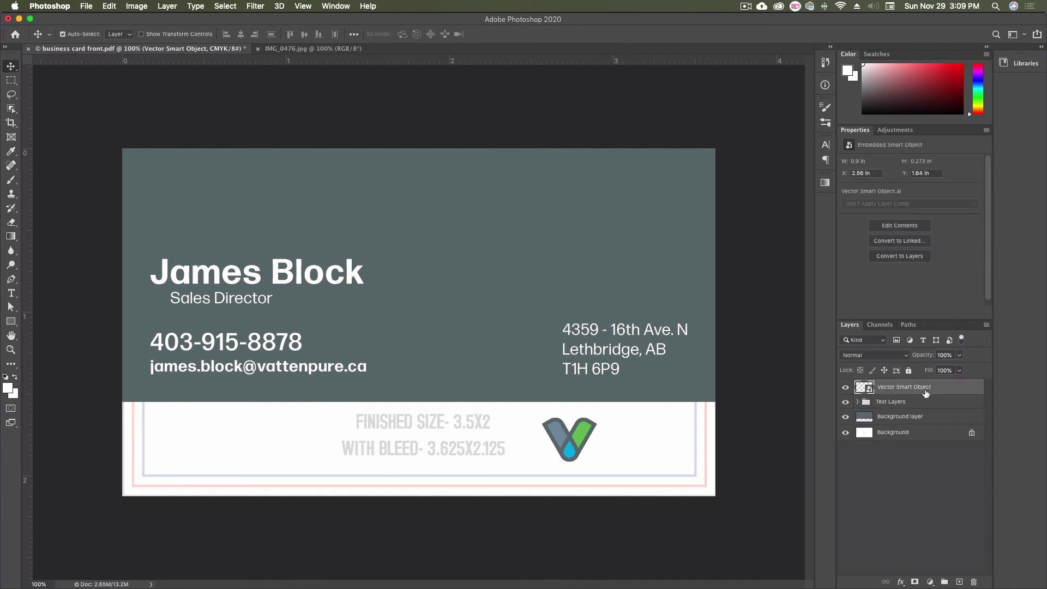
pyautogui.press('Delete')
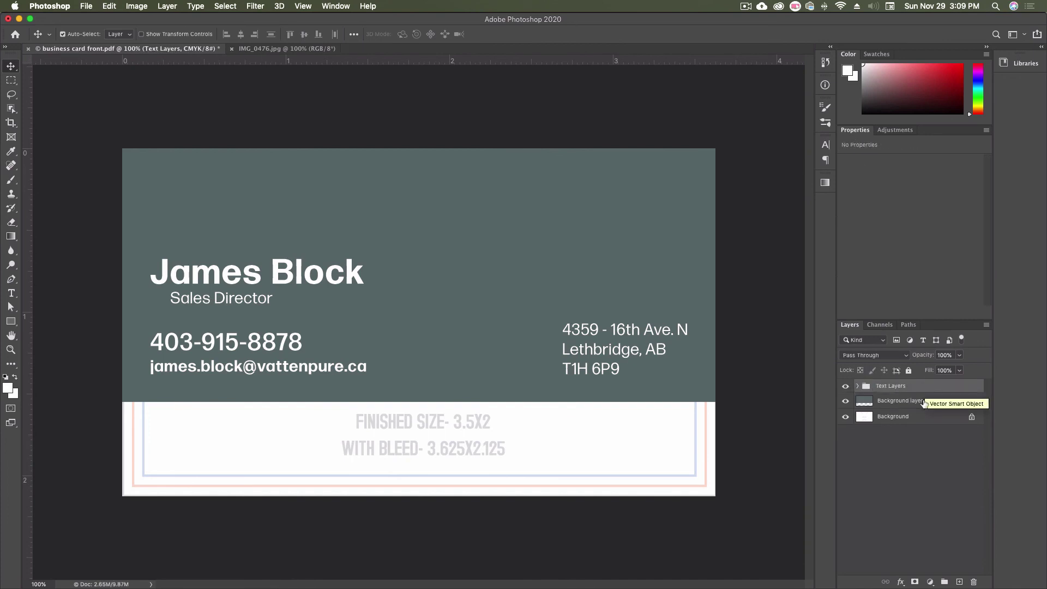
# Duplicate the Background layer as "background bottom" and move the copy down to the card's bottom edge
pyautogui.rightClick(925, 402)
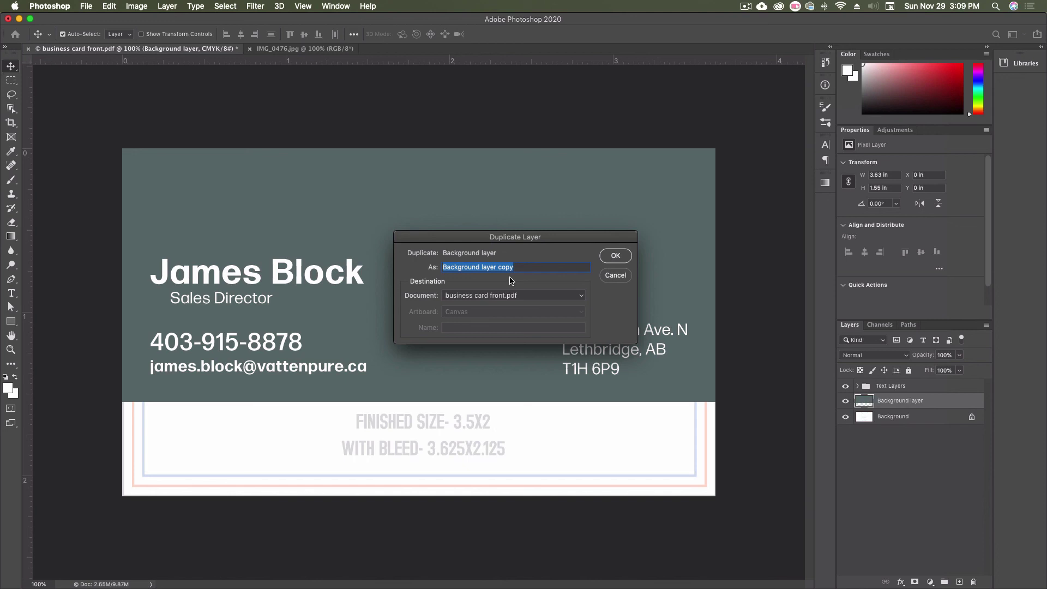
pyautogui.write('bag')
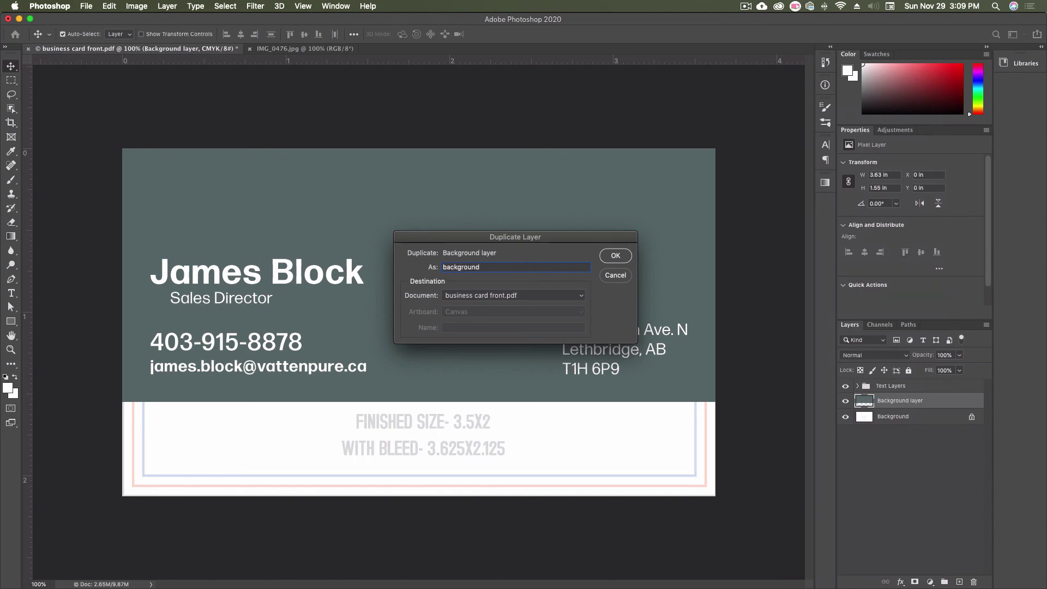
pyautogui.write('kground bottom')
pyautogui.click(615, 255)
pyautogui.moveTo(517, 289); pyautogui.dragTo(518, 383)
pyautogui.scroll(-2, 519, 383)
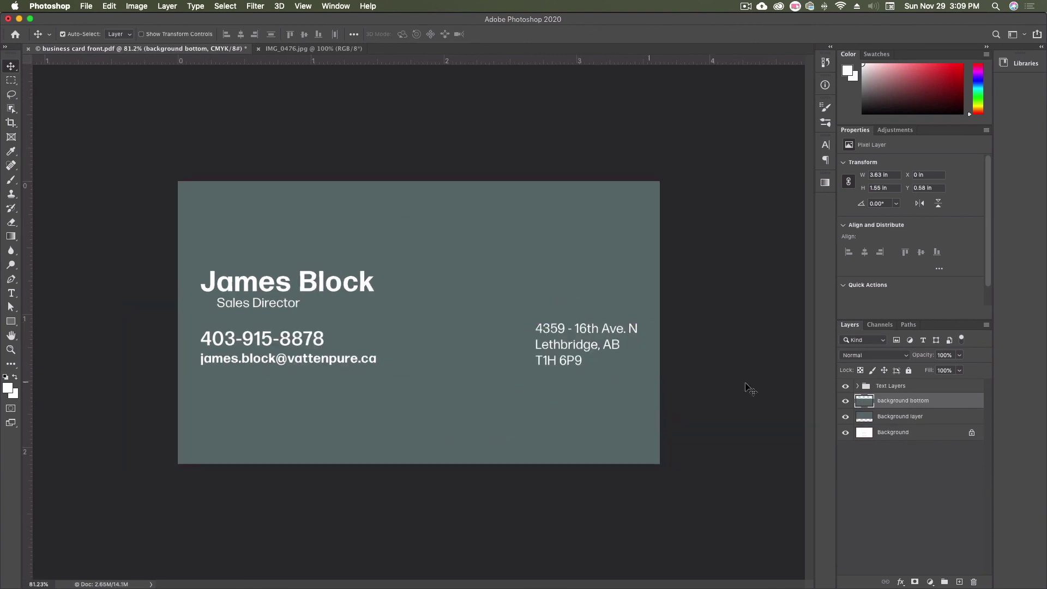
# Fill the background bottom layer's rectangle with white and place the layer beneath the Background layer in the stack
pyautogui.keyDown('super'); pyautogui.click(864, 404); pyautogui.keyUp('super')
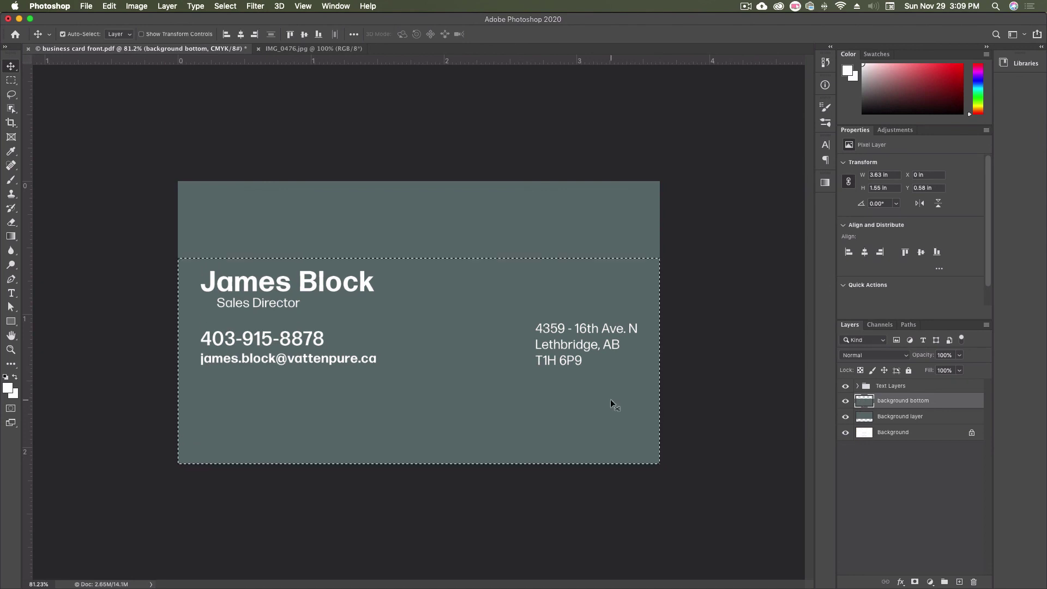
pyautogui.hotkey('alt', 'BackSpace')
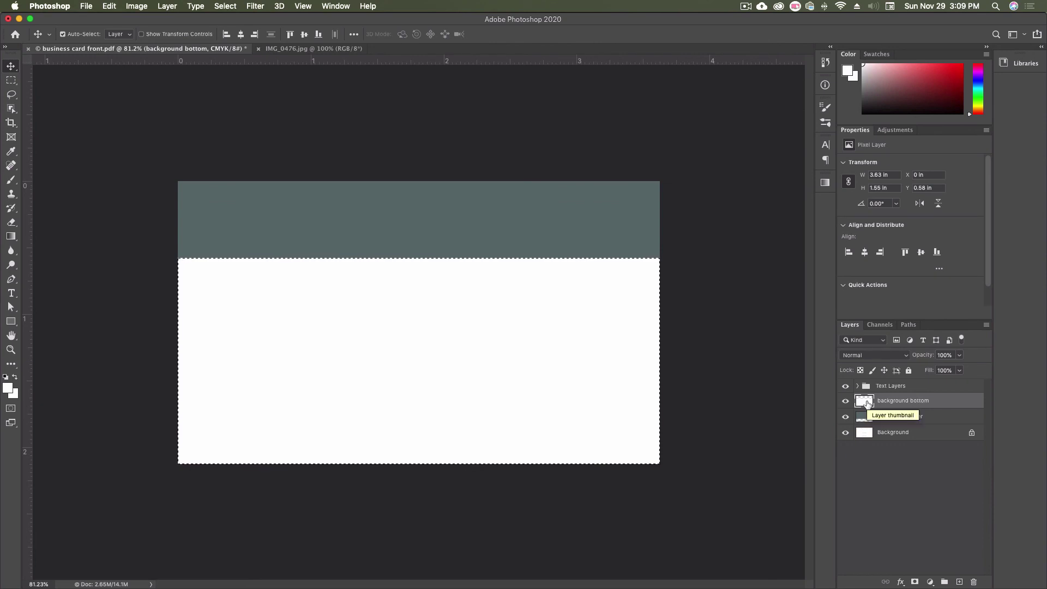
pyautogui.press('super+d')
pyautogui.moveTo(864, 404); pyautogui.dragTo(934, 424)
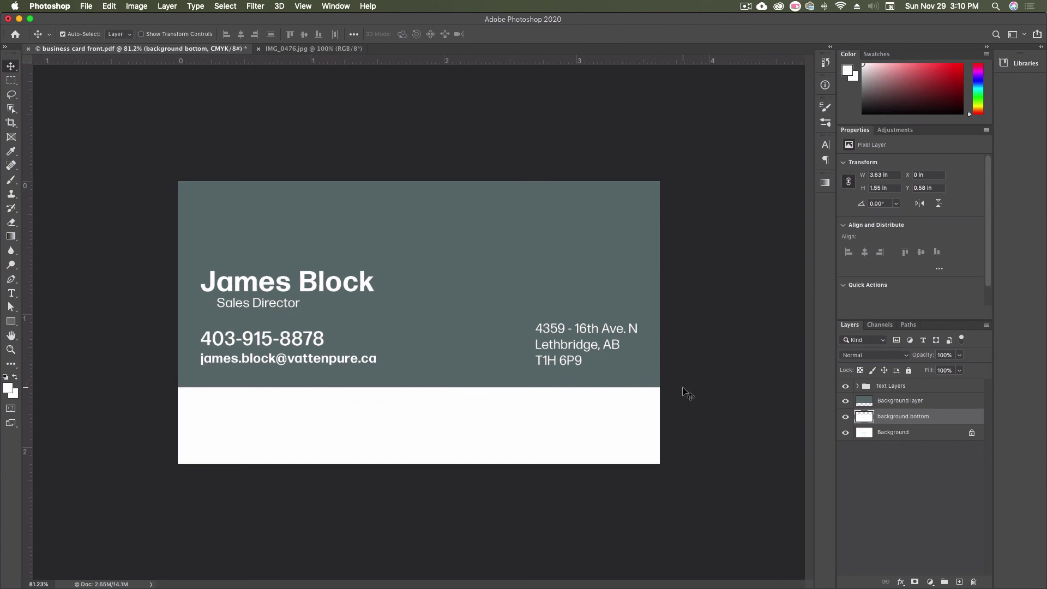
# Switch to Illustrator and recolour the white "vatten" wordmark on the light blue artboard with the dark grey-green of the V icon's outline
pyautogui.moveTo(1042, 382)
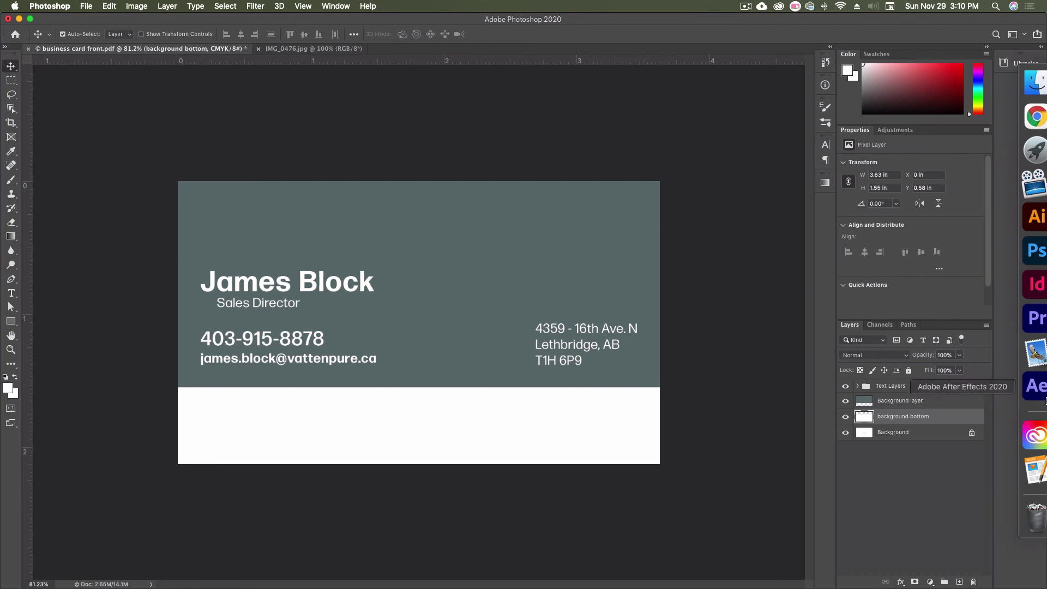
pyautogui.click(1027, 220)
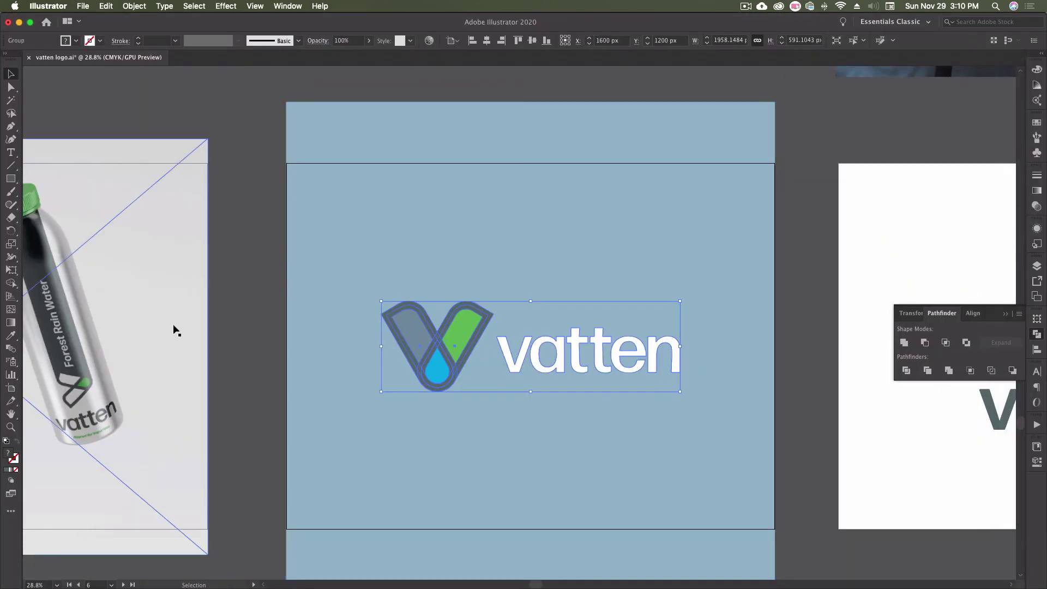
pyautogui.click(529, 346)
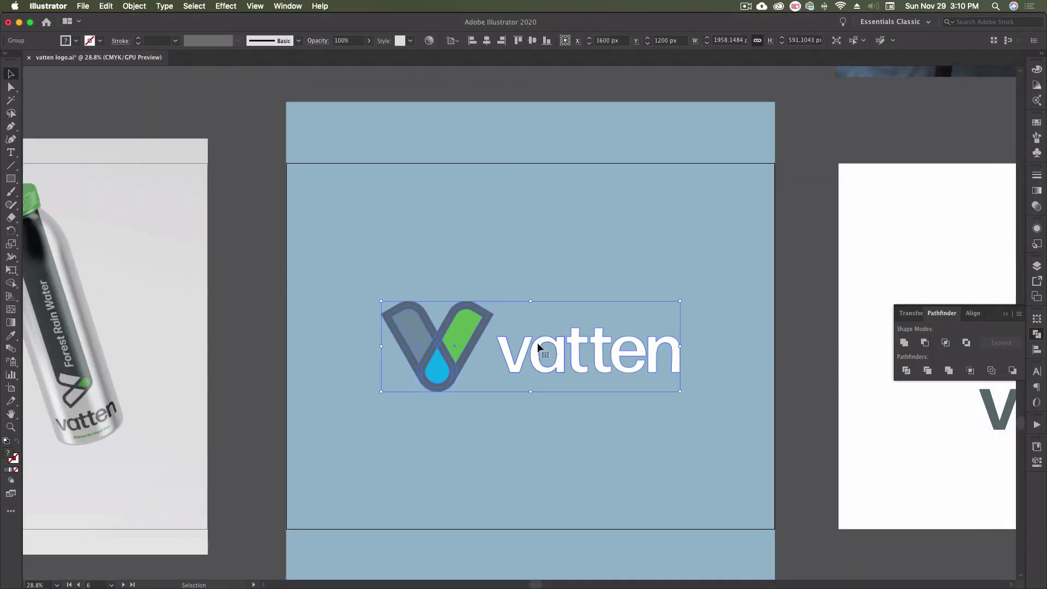
pyautogui.doubleClick(541, 344)
pyautogui.press('i')
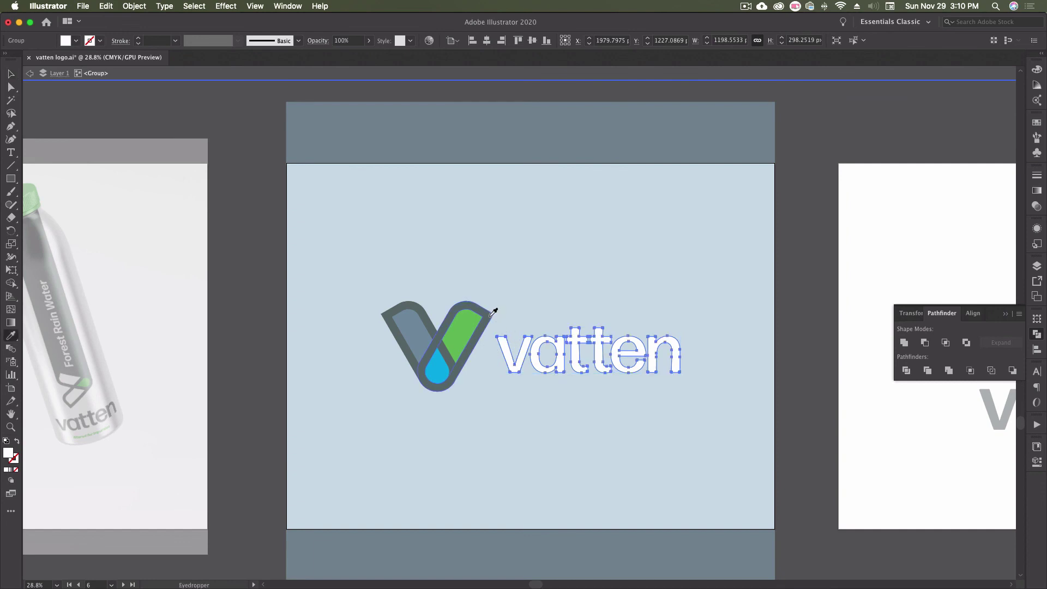
pyautogui.click(490, 327)
pyautogui.press('v')
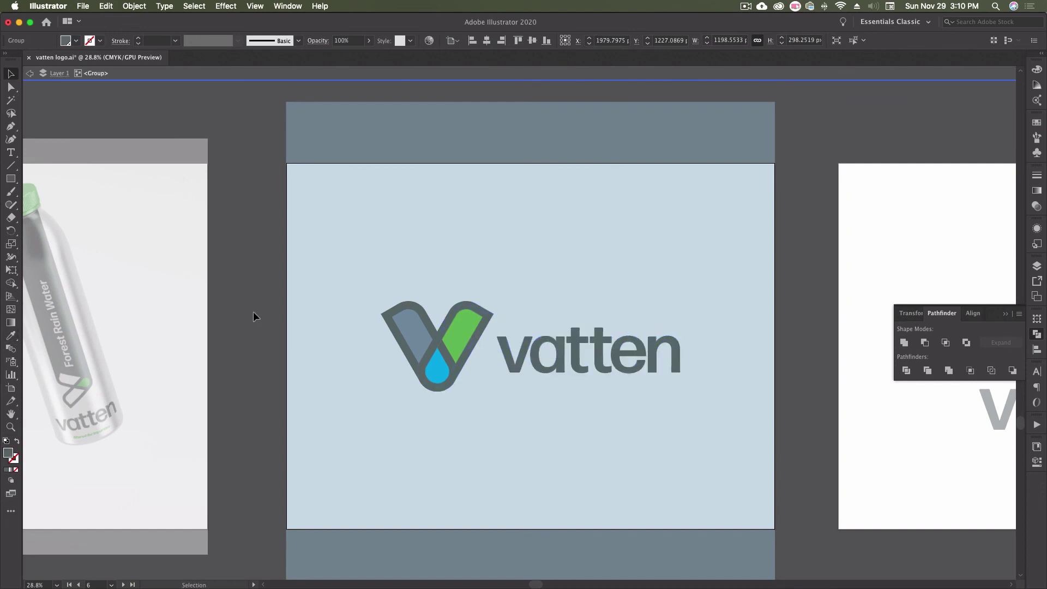
pyautogui.doubleClick(253, 312)
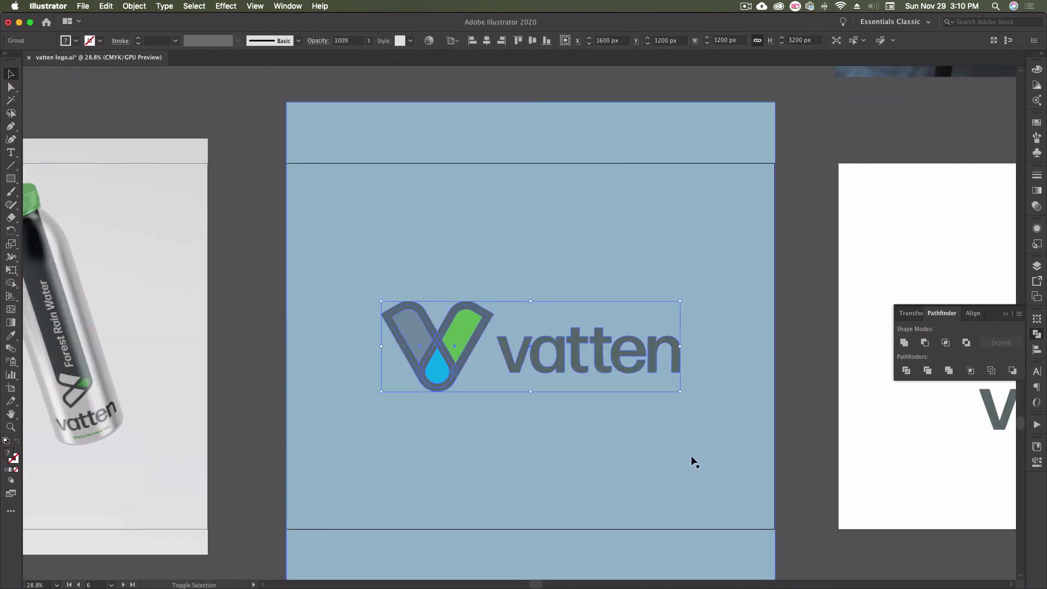
# Copy the whole vatten logo from Illustrator and paste it into the Photoshop business card as a Smart Object
pyautogui.click(489, 335)
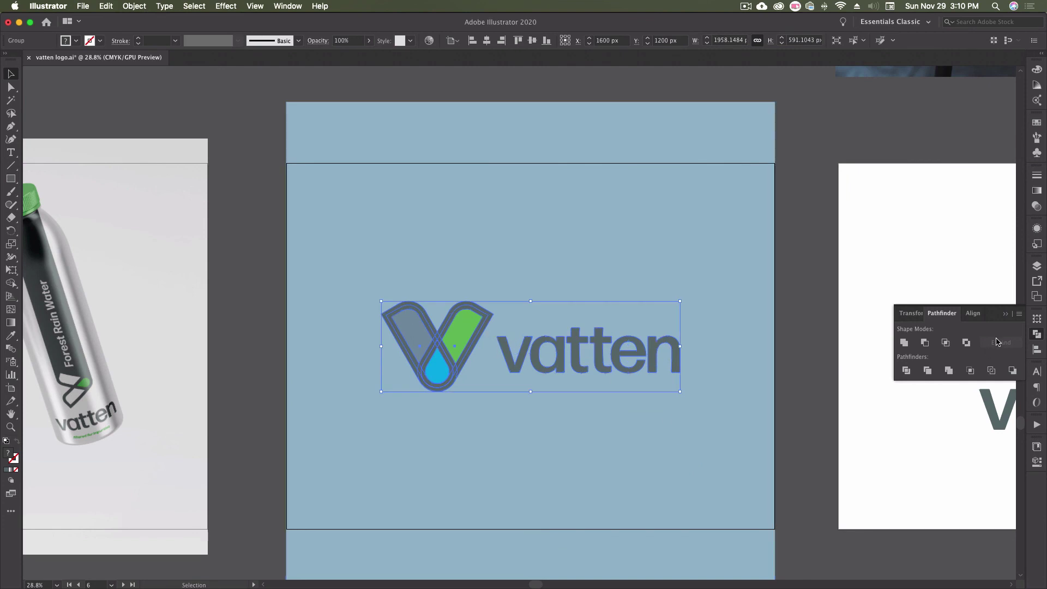
pyautogui.moveTo(1045, 333)
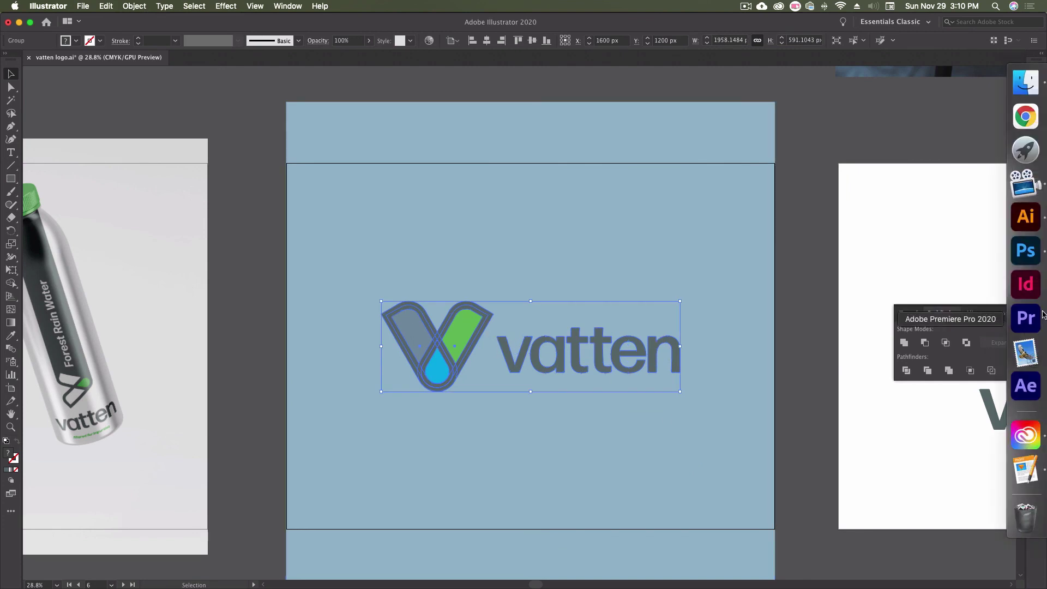
pyautogui.click(1026, 251)
pyautogui.press('super+v')
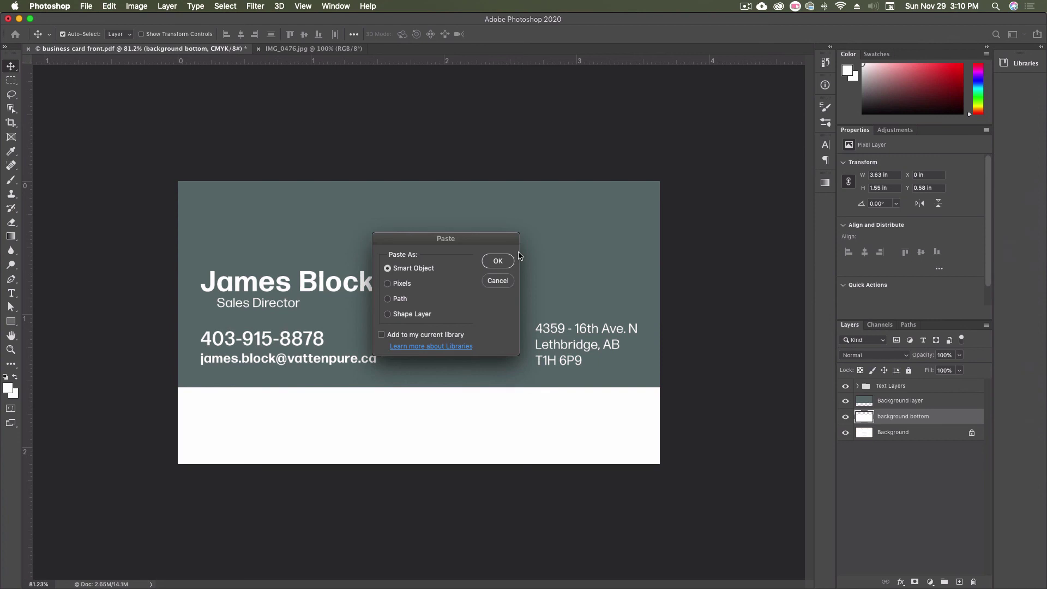
pyautogui.press('Return')
# Scale the pasted logo to about 3.07% and place it in the white band beneath the address, aligned with the address's right edge
pyautogui.moveTo(178, 321); pyautogui.dragTo(361, 322)
pyautogui.moveTo(420, 347); pyautogui.dragTo(551, 419)
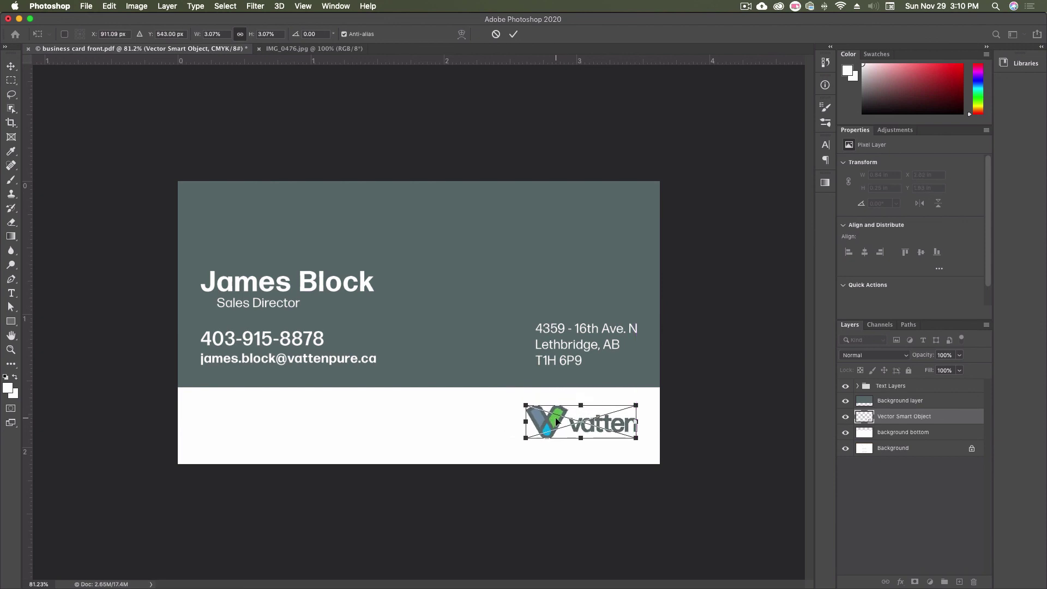
pyautogui.press('Return')
pyautogui.click(481, 429)
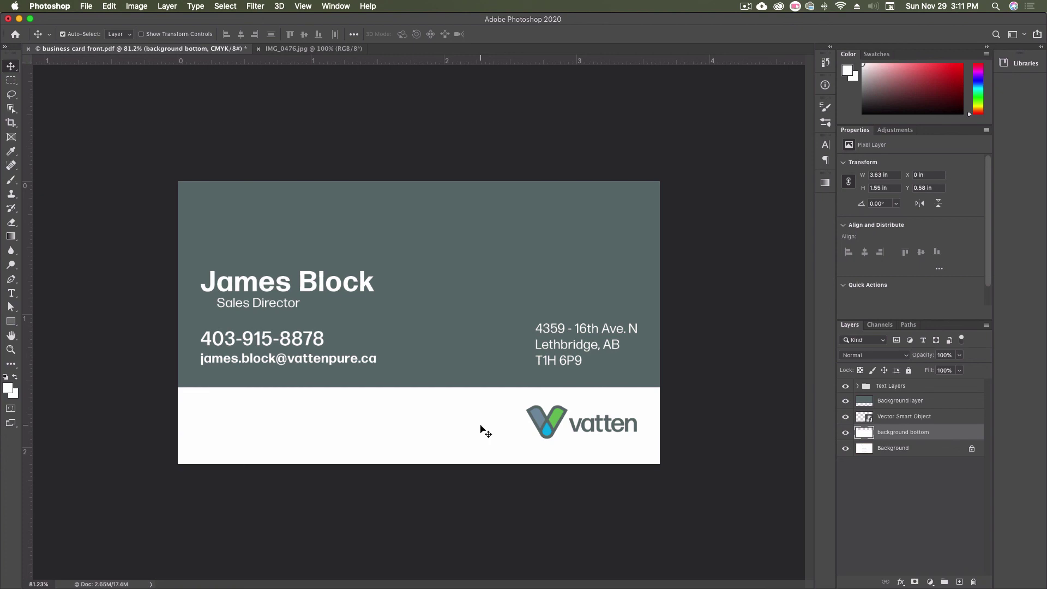
# Draw a thin rectangle of about 395 x 5 px along the white band's upper edge beneath the e-mail line and remove its stroke
pyautogui.click(9, 322)
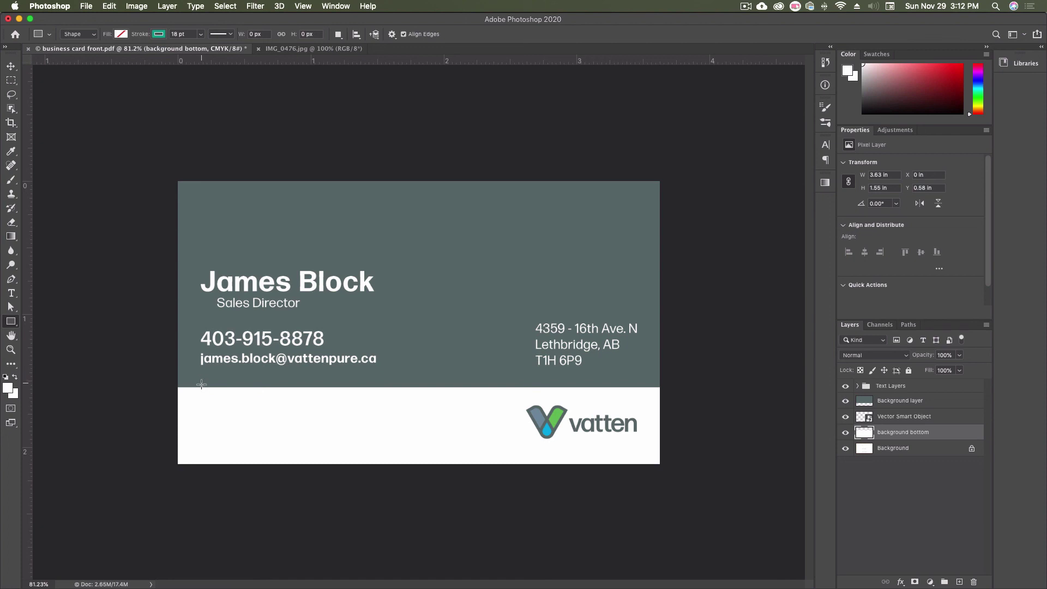
pyautogui.moveTo(200, 387); pyautogui.dragTo(375, 388)
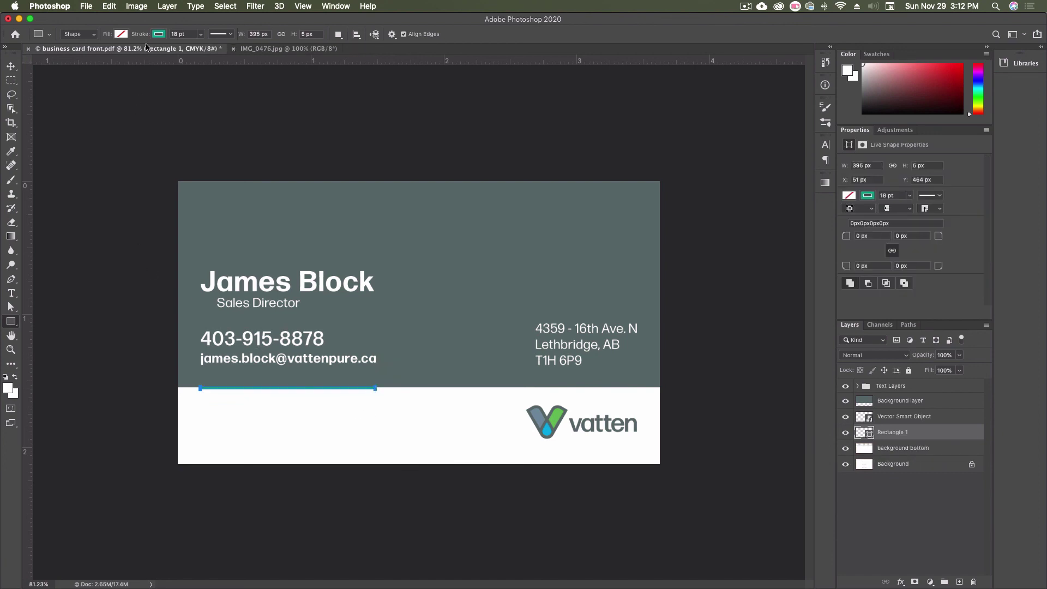
pyautogui.click(159, 34)
pyautogui.click(94, 55)
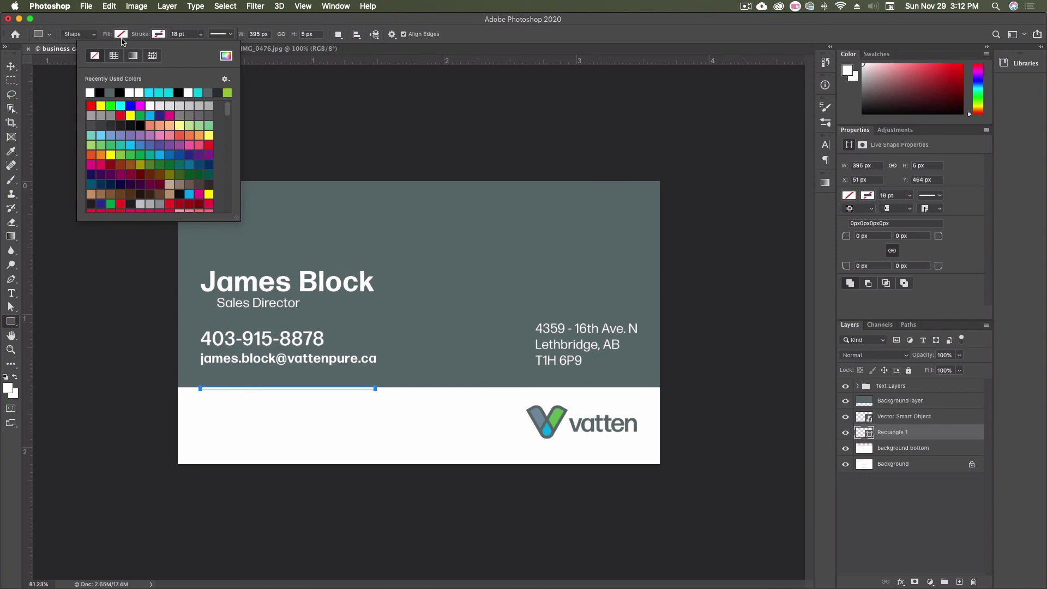
# Fill the thin rectangle with the green sampled from the logo's V, #69be5a
pyautogui.click(121, 34)
pyautogui.click(188, 56)
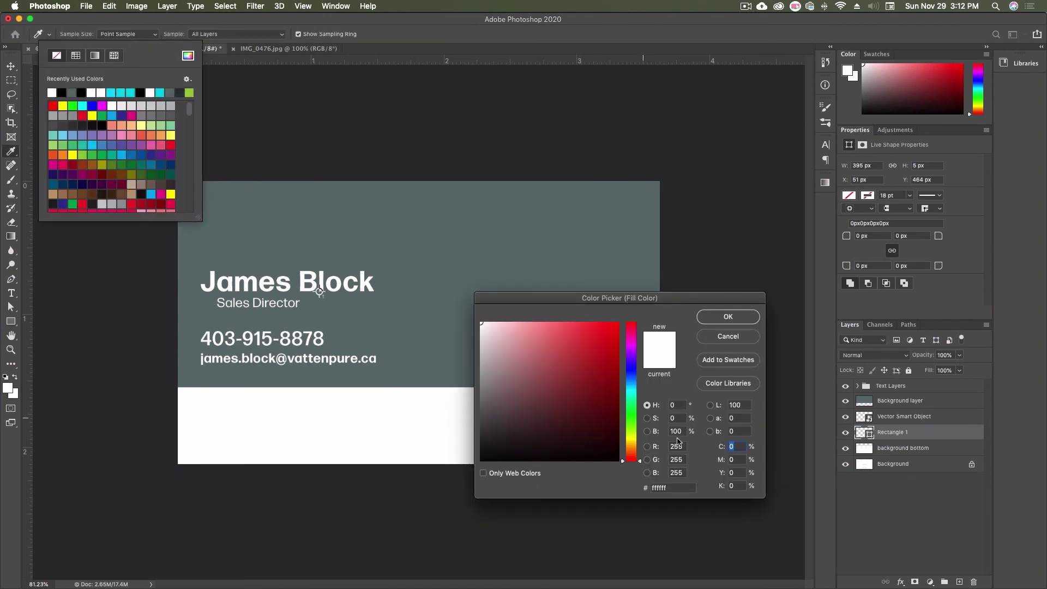
pyautogui.moveTo(541, 302); pyautogui.dragTo(223, 308)
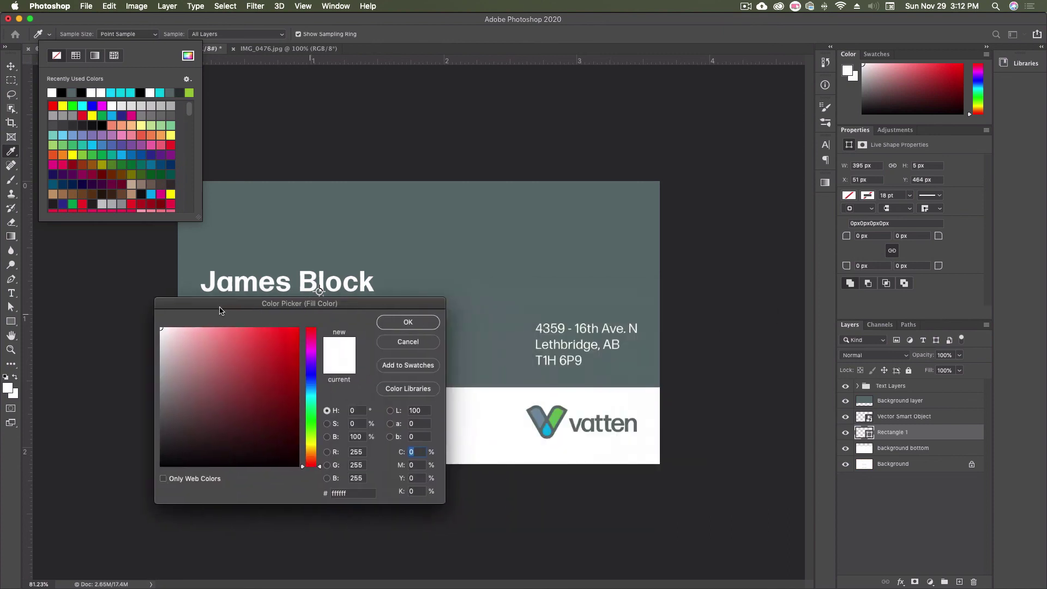
pyautogui.click(557, 412)
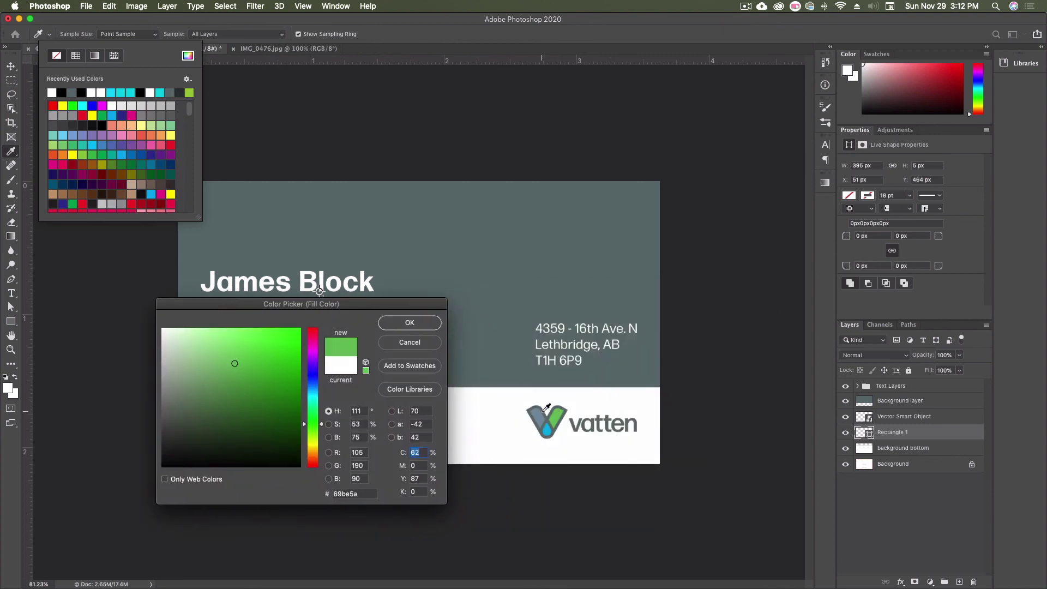
pyautogui.click(415, 322)
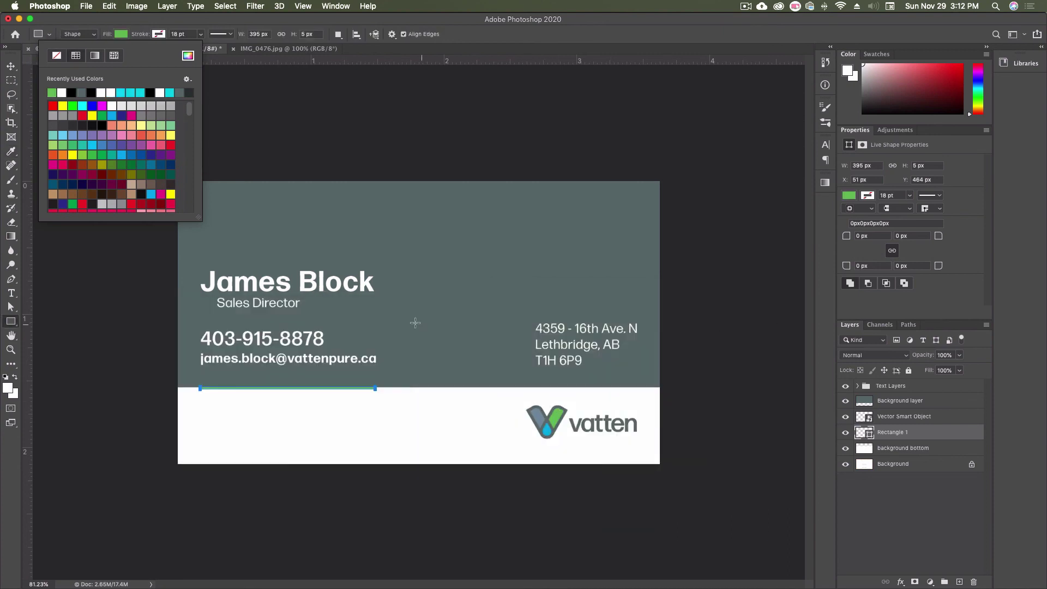
# Duplicate the green bar horizontally to above the logo, lining up its right end with the address and logo at X about 641 px
pyautogui.click(11, 66)
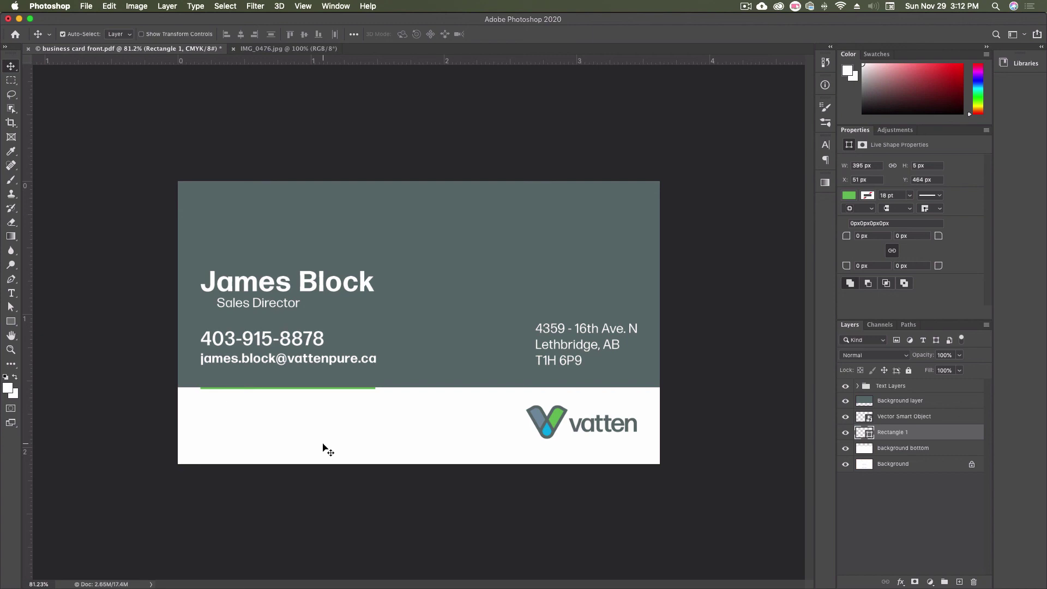
pyautogui.moveTo(328, 389); pyautogui.dragTo(588, 408)
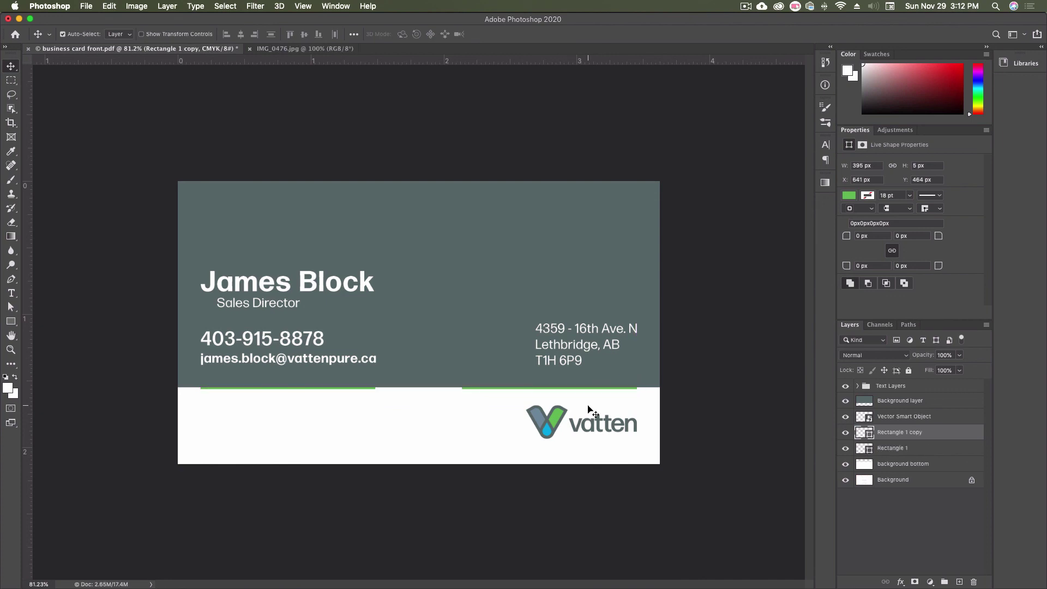
# Start a free transform of the copied green bar above the logo
pyautogui.press('super+equal')
pyautogui.press('super+equal')
pyautogui.press('super+equal')
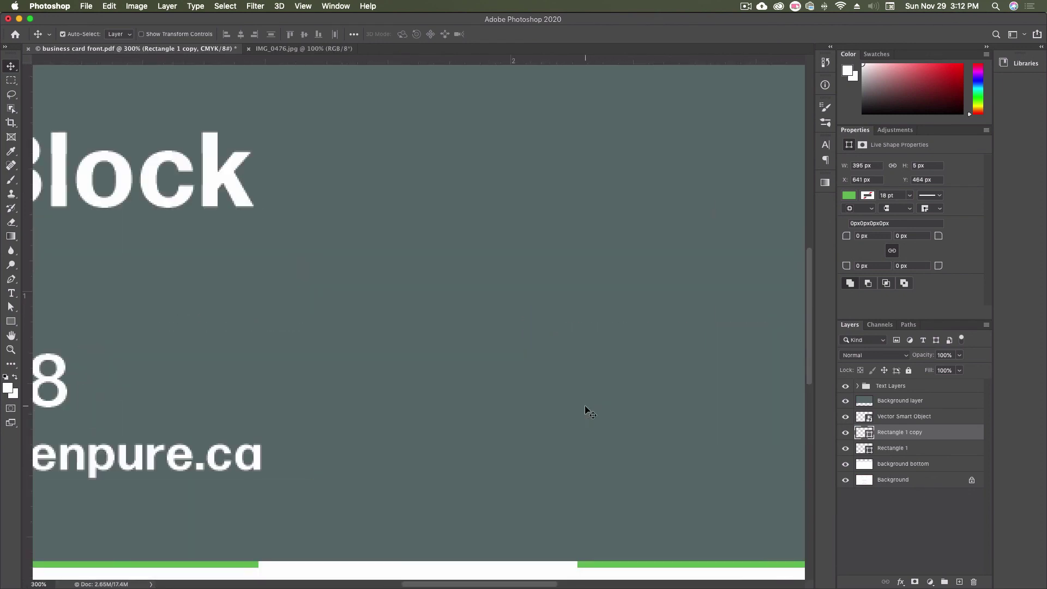
pyautogui.hscroll(-15, 587, 409)
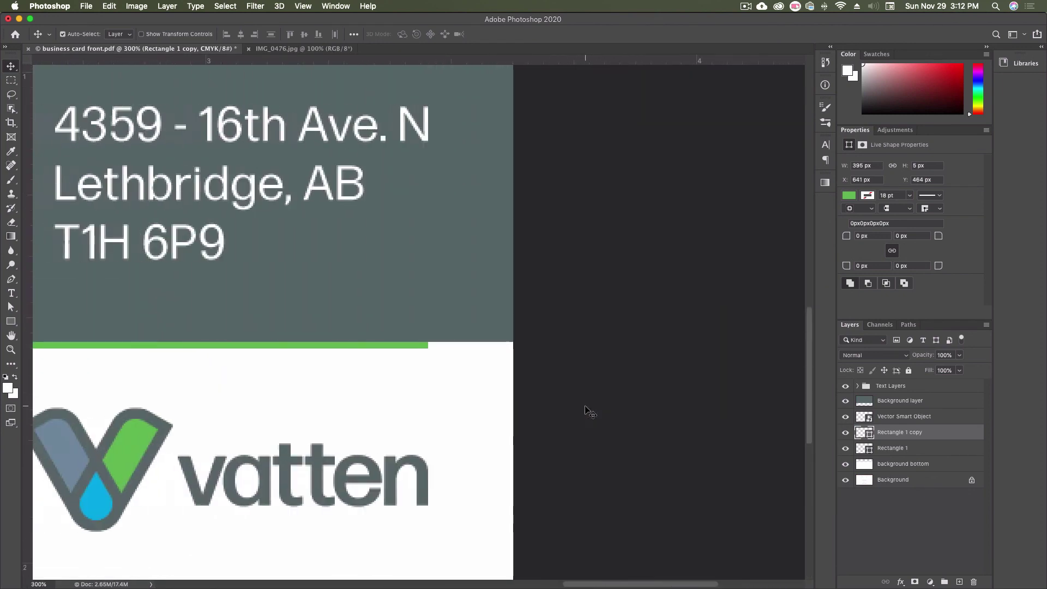
pyautogui.press('super+t')
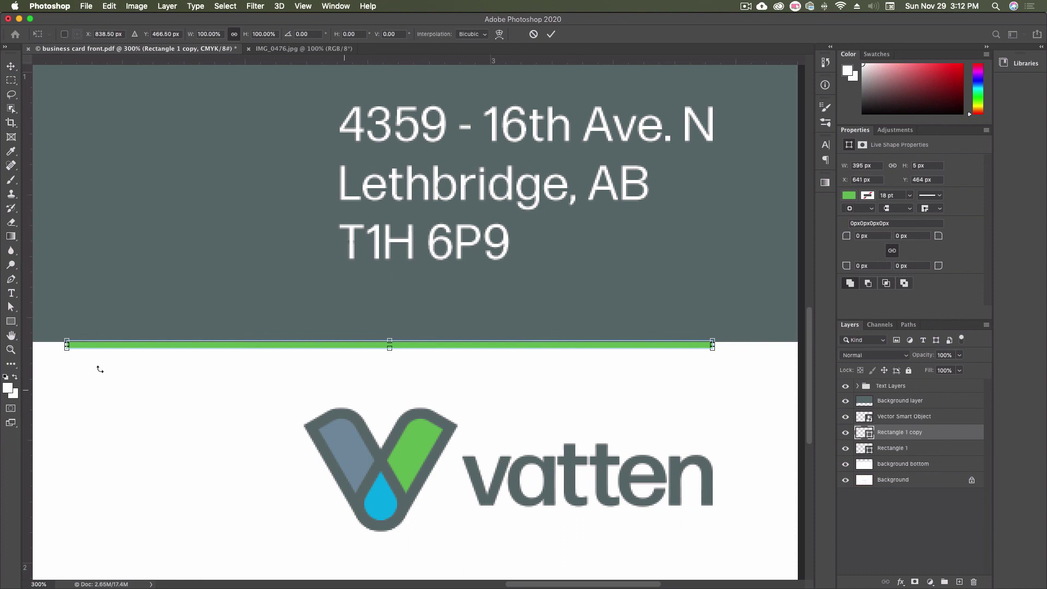